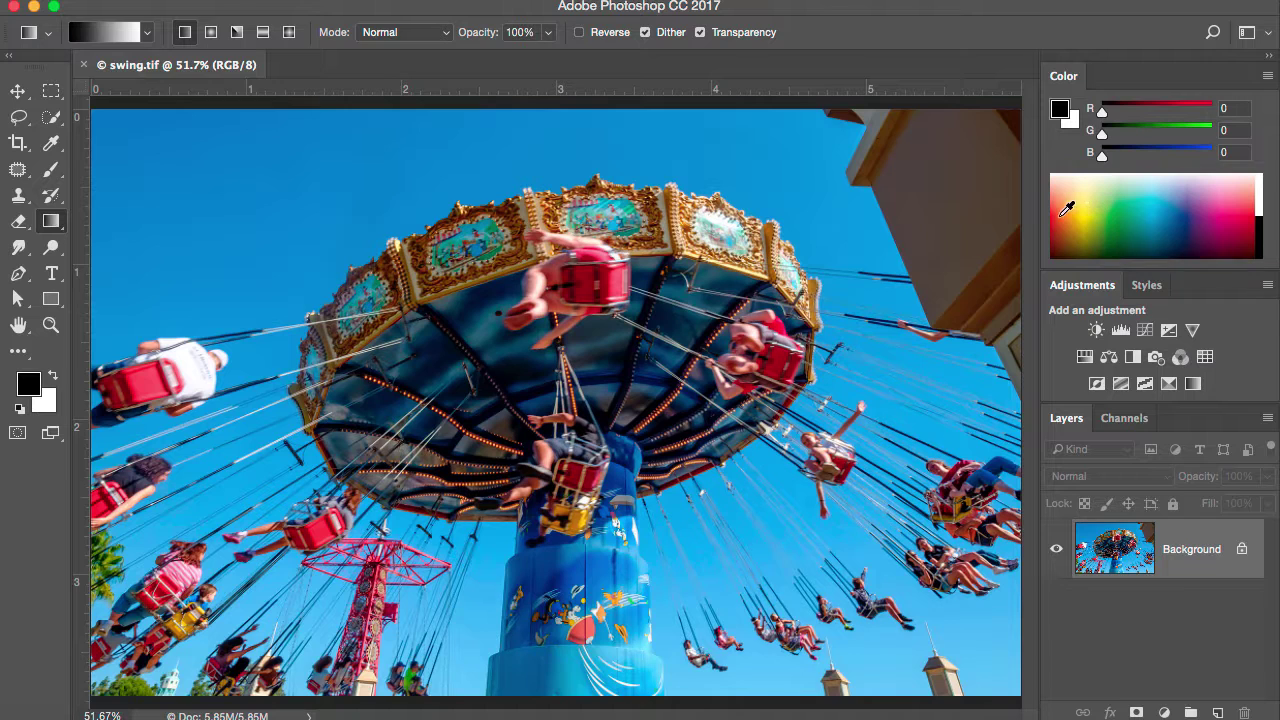
- Set the foreground color to orange (RGB 216, 169, 39) and the background color to bright red, and check the gradient presets
click(1072, 220)
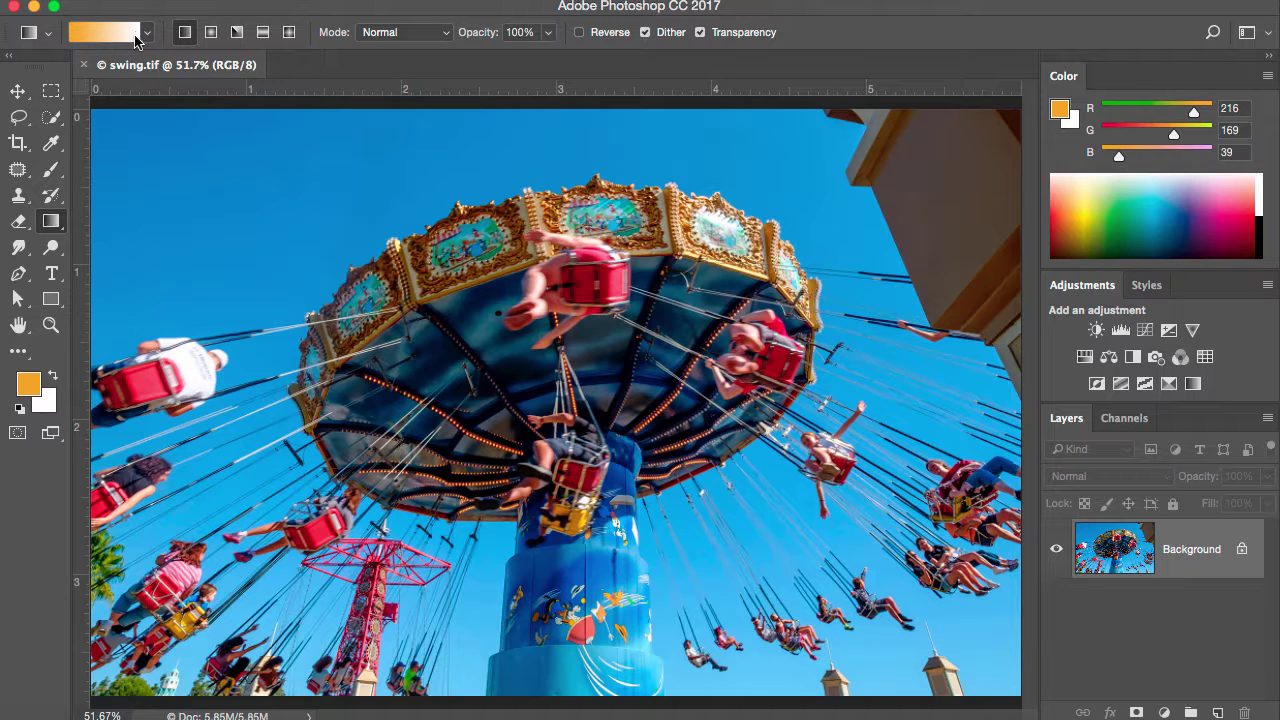
click(50, 406)
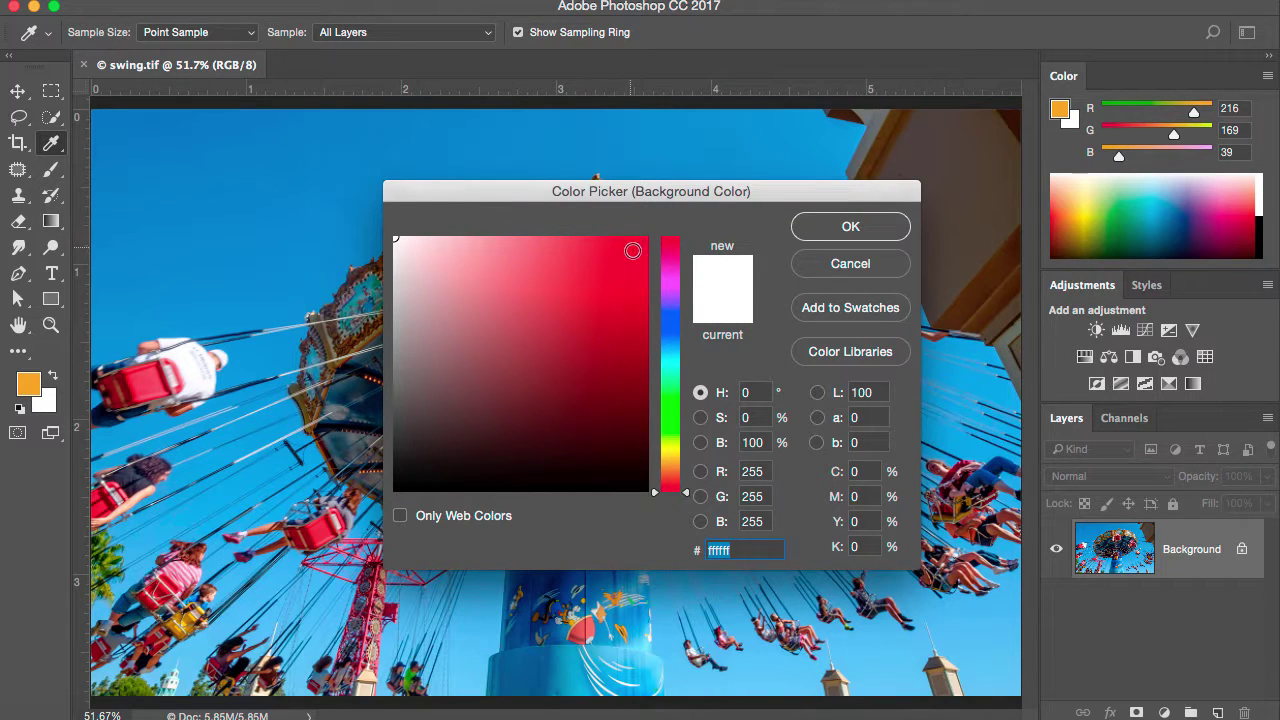
click(636, 250)
click(850, 227)
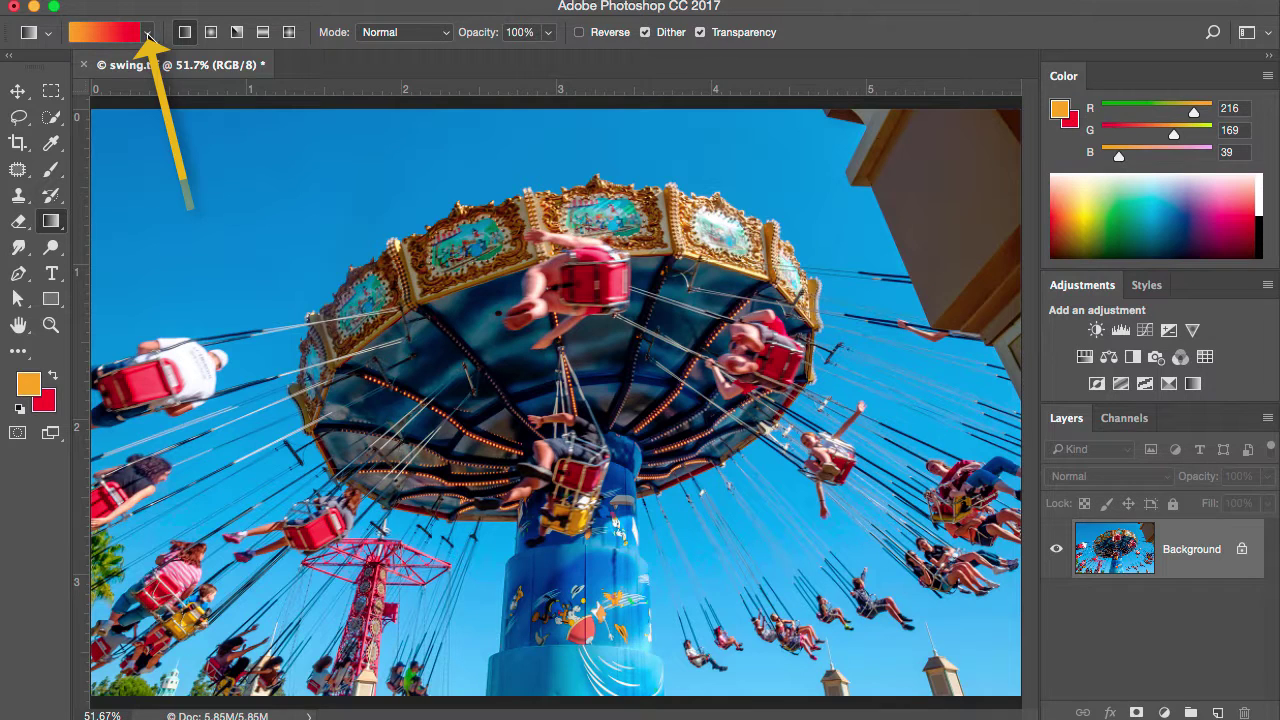
click(148, 36)
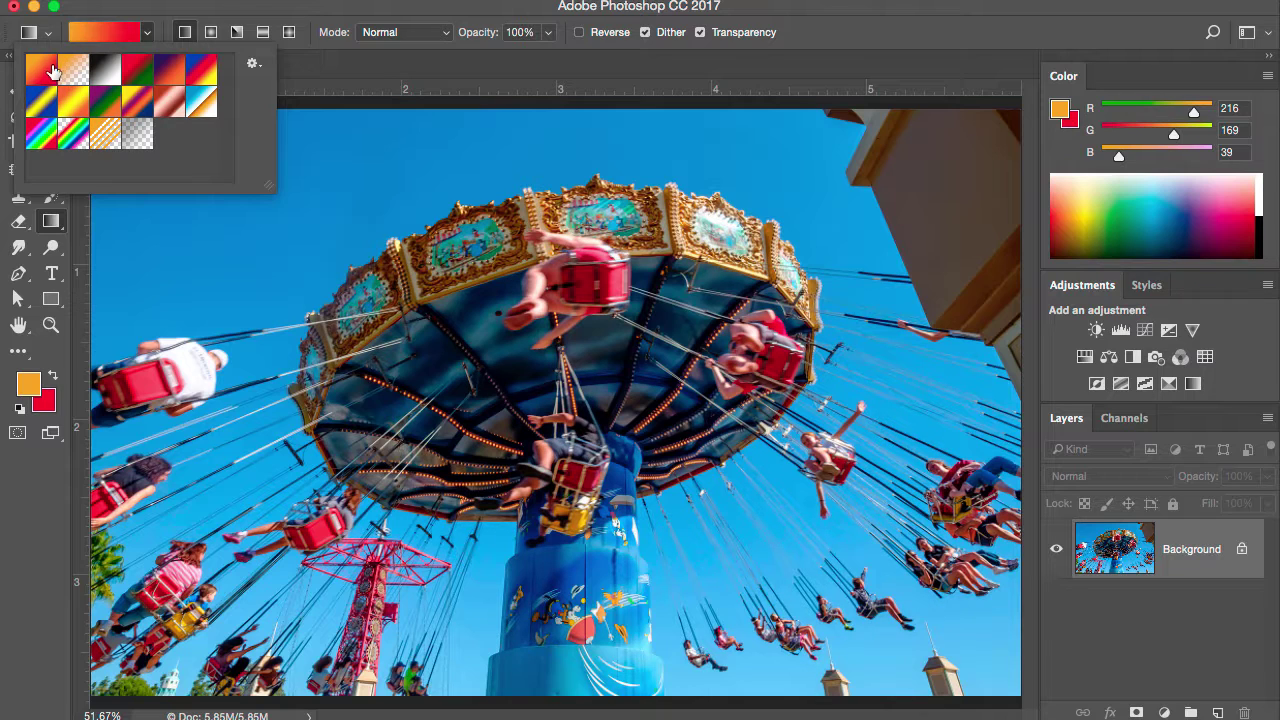
click(147, 30)
- Change the foreground color to blue (RGB 47, 39, 216) and return to the Gradient tool
click(28, 385)
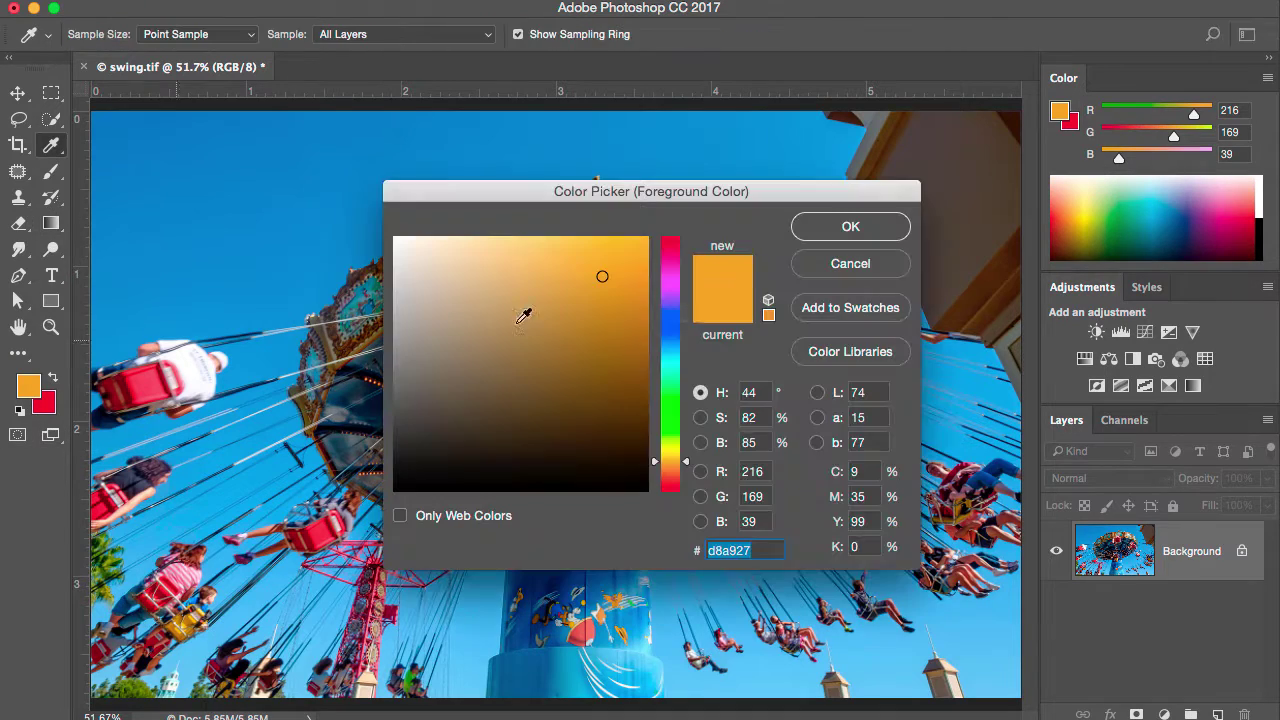
click(668, 320)
click(836, 228)
key(g)
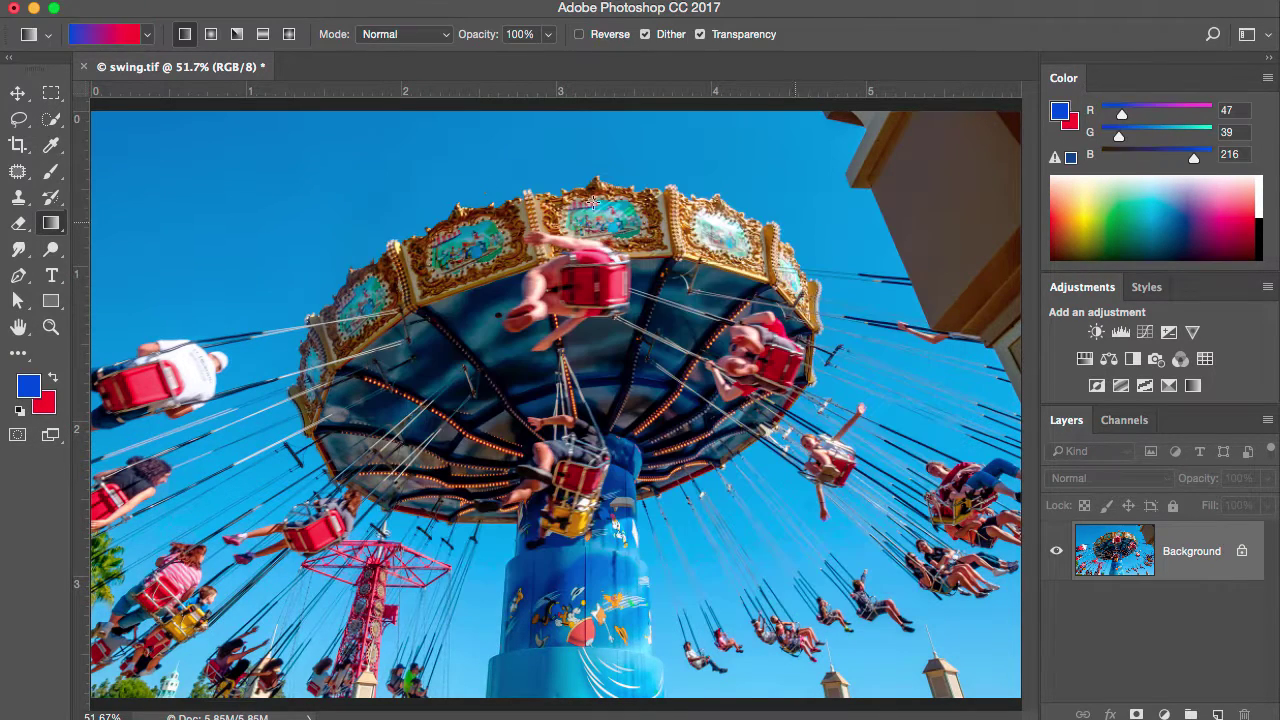
- Examine the gradient presets and the Gradient Editor settings for the foreground-to-background gradient, leaving both without changes
click(149, 36)
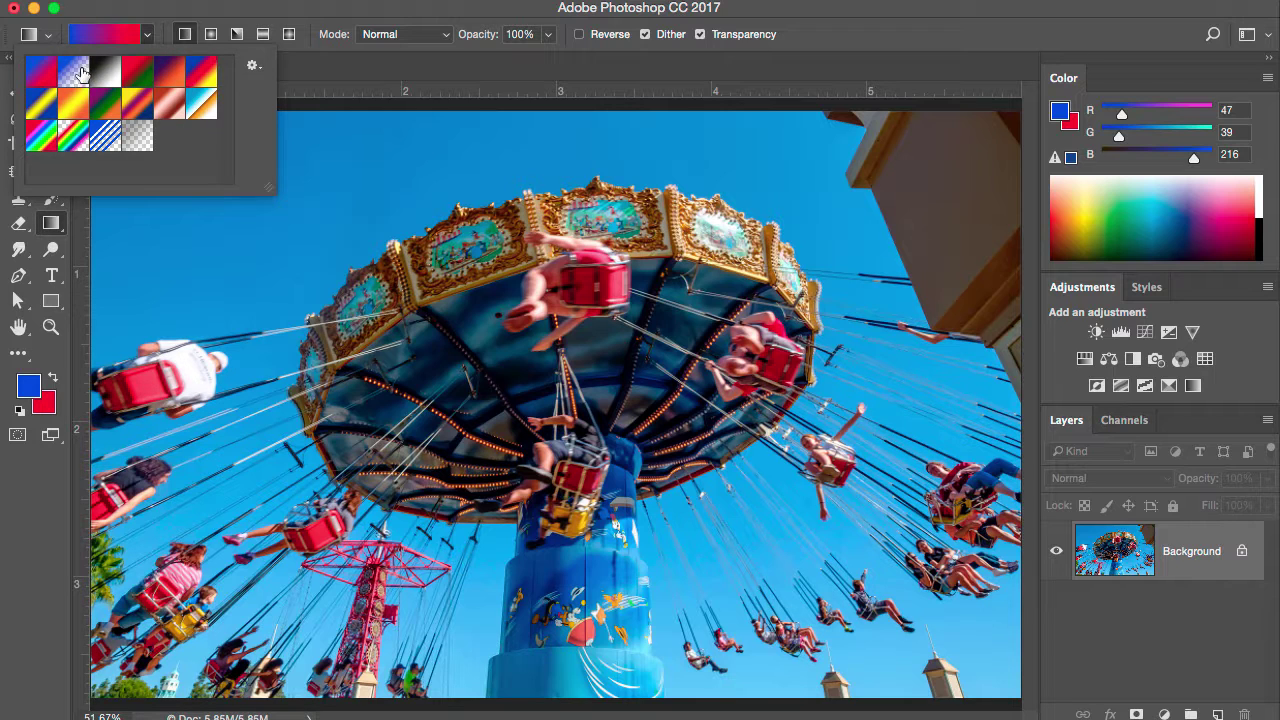
click(160, 20)
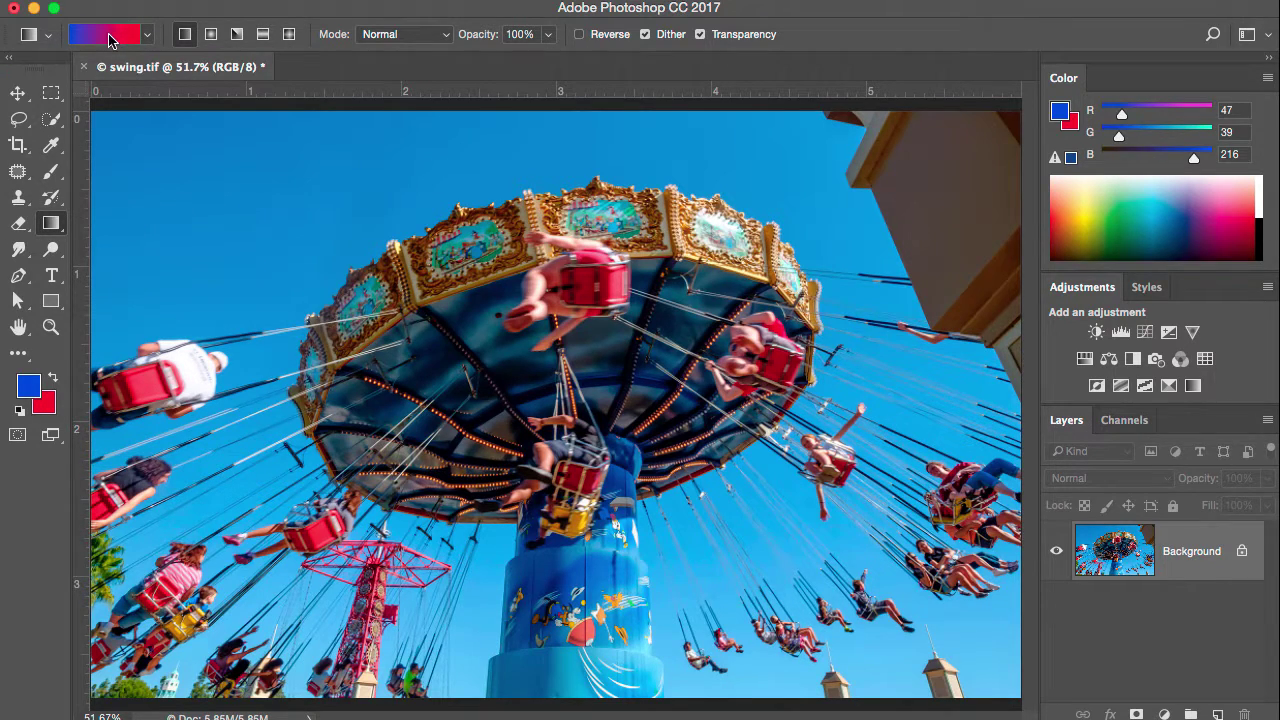
click(110, 38)
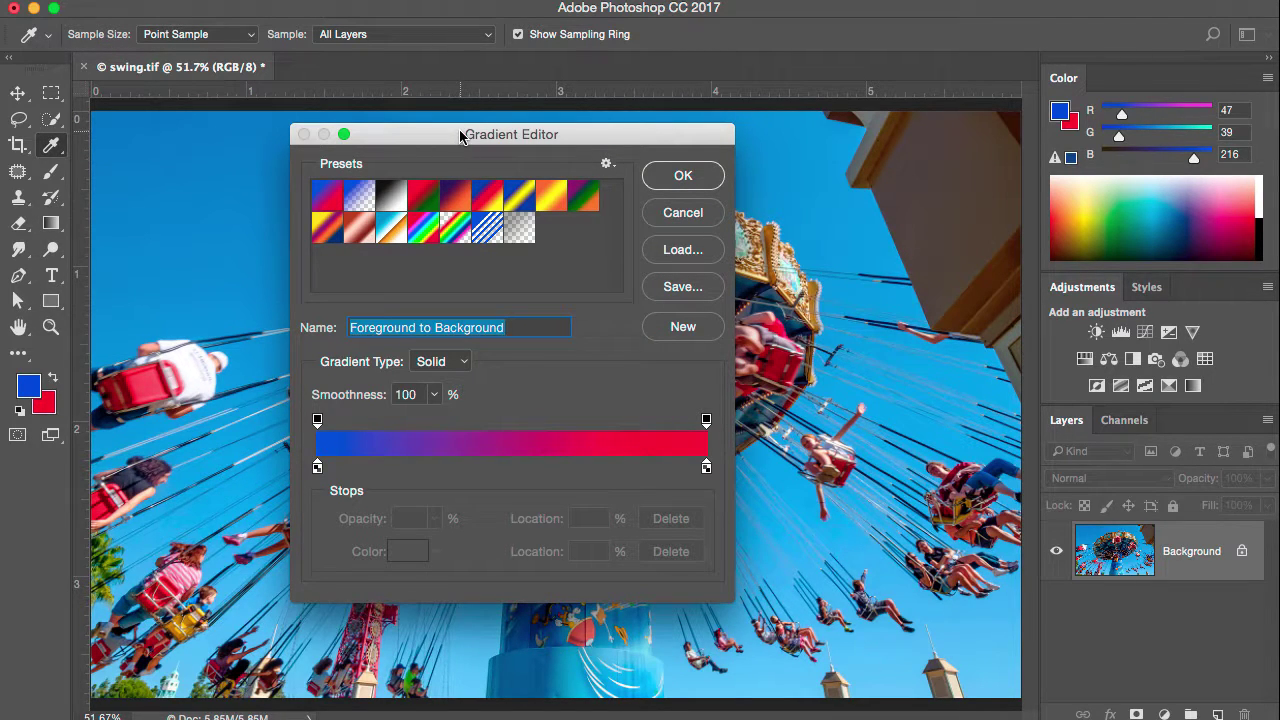
click(681, 213)
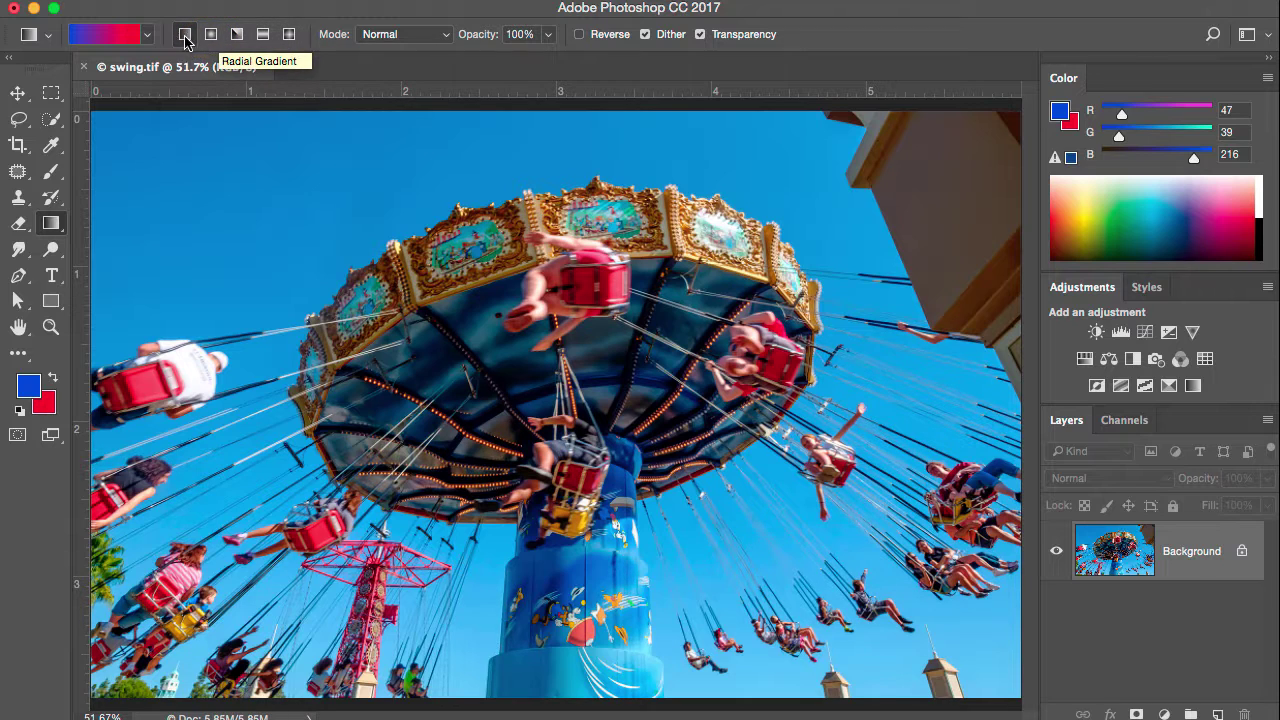
- Draw a linear blue-to-red gradient diagonally across the Background layer, from its upper left to its lower right, and undo it
click(211, 38)
click(186, 38)
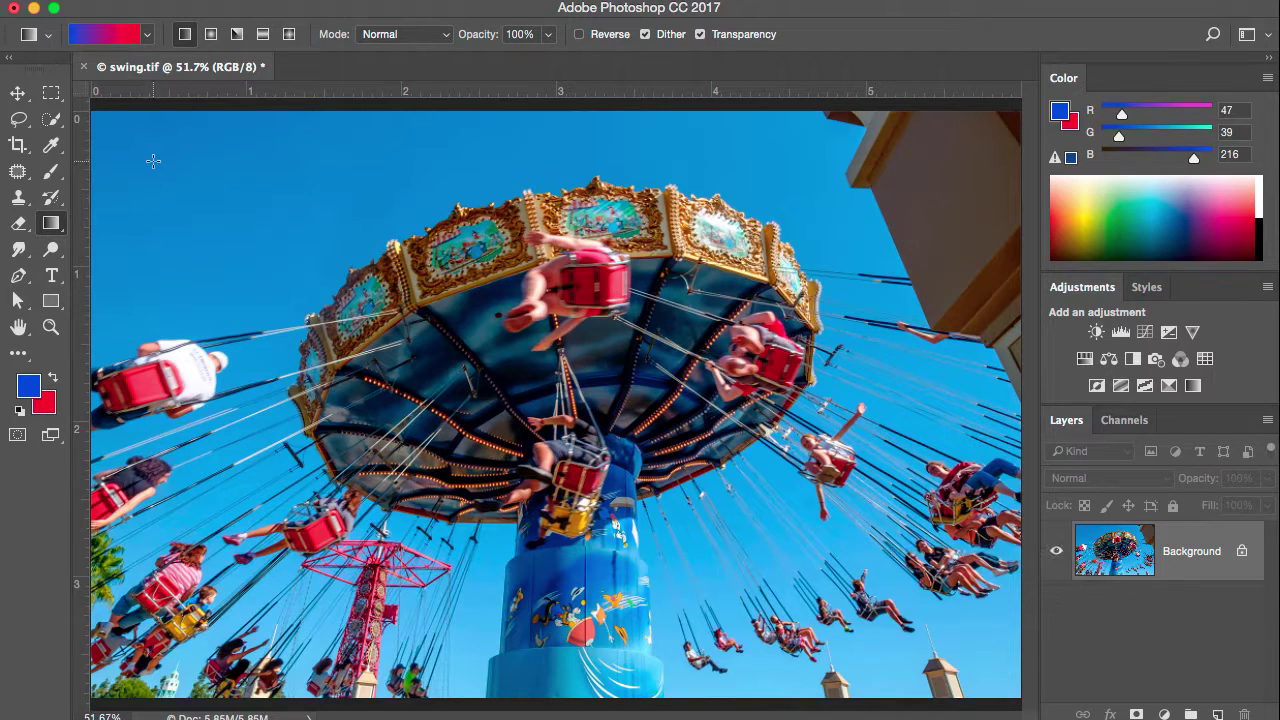
drag(153, 161, 930, 622)
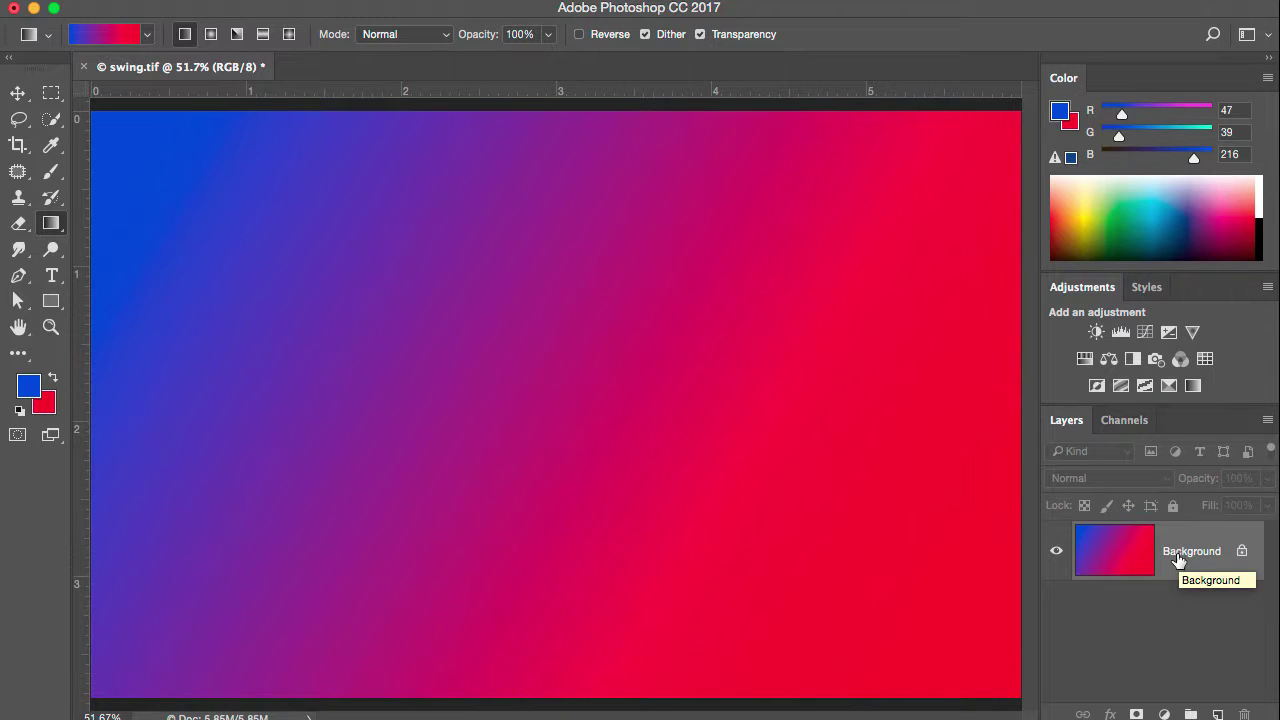
key(super+z)
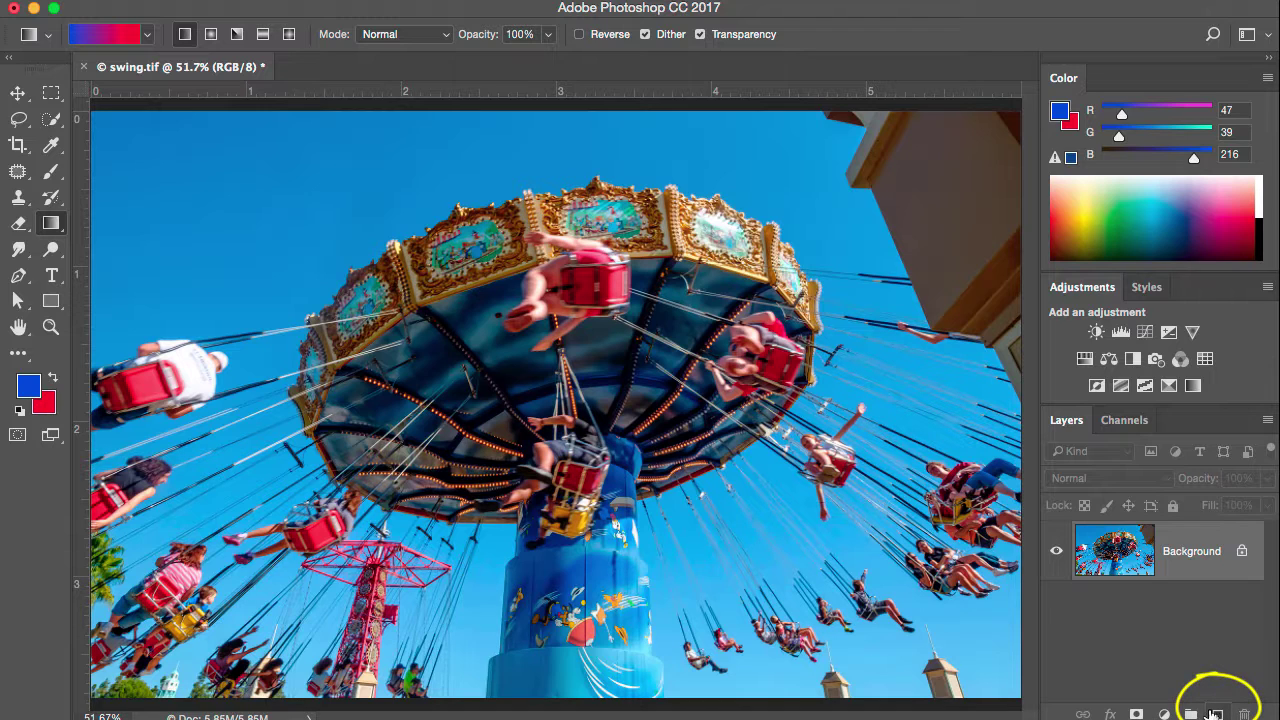
- Add a new layer, draw a linear blue-to-red gradient from its upper right toward its lower middle, and toggle the layer's visibility
click(1214, 714)
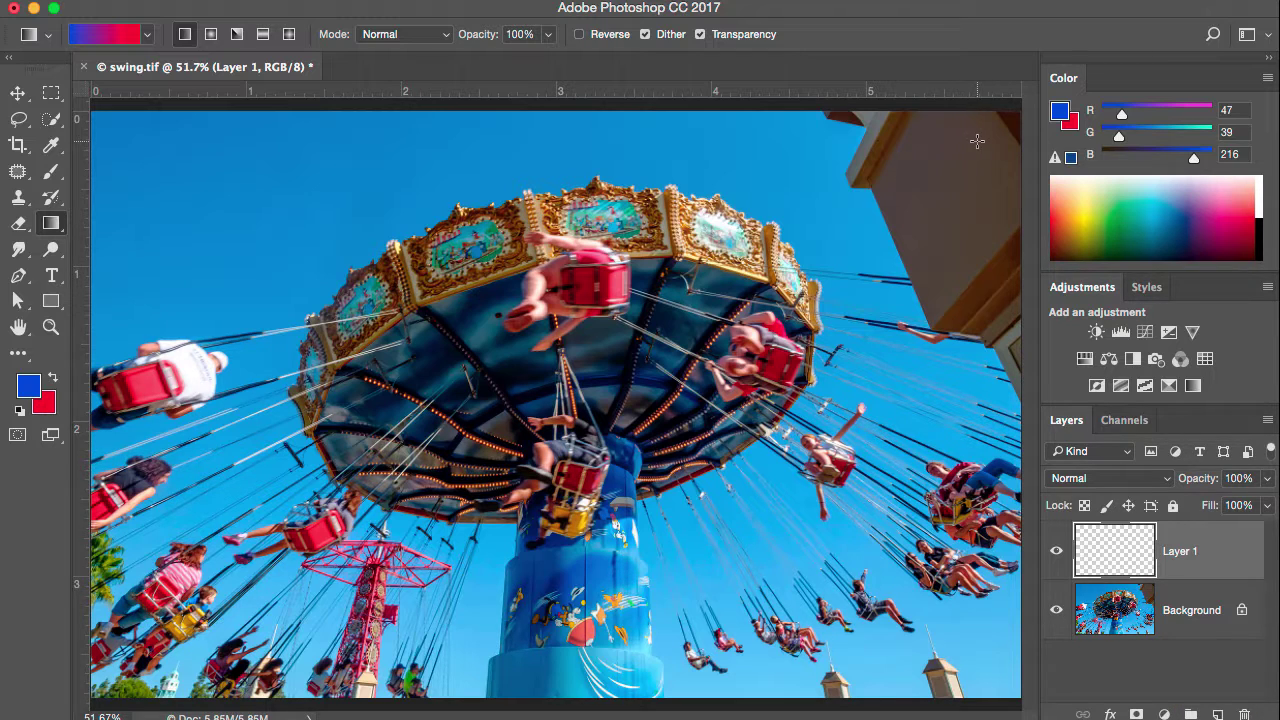
drag(977, 141, 512, 619)
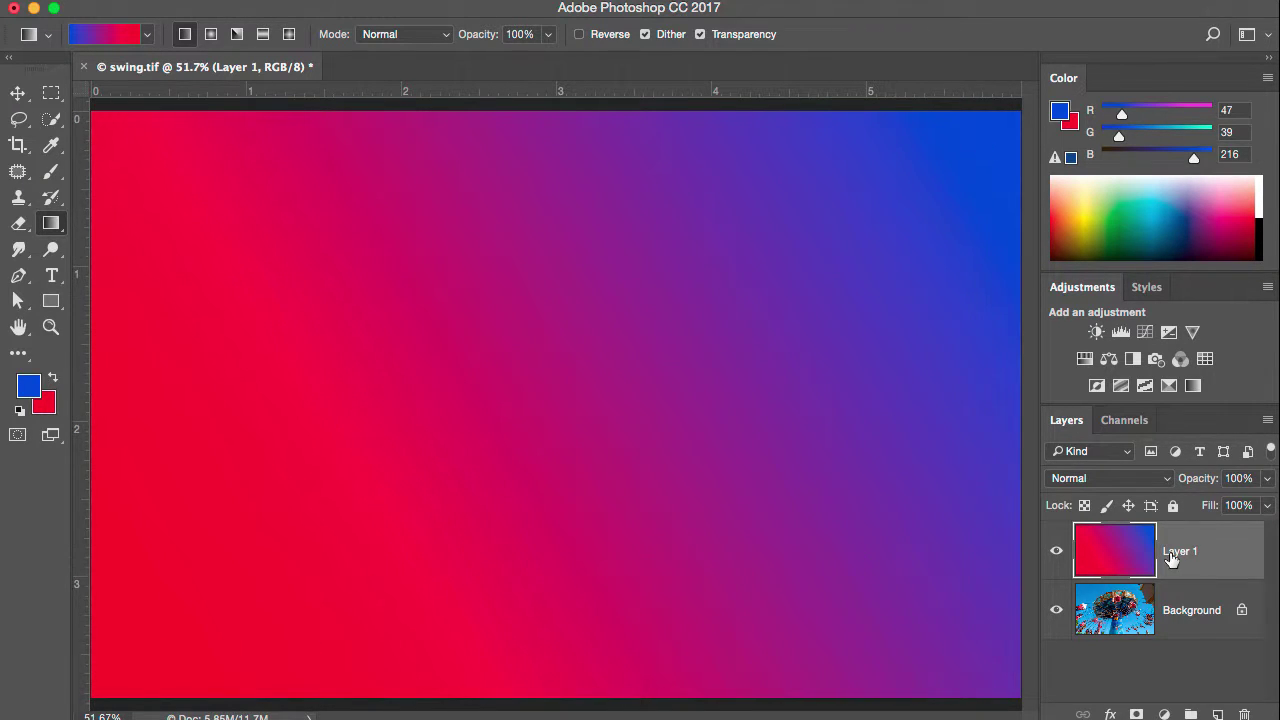
click(1055, 552)
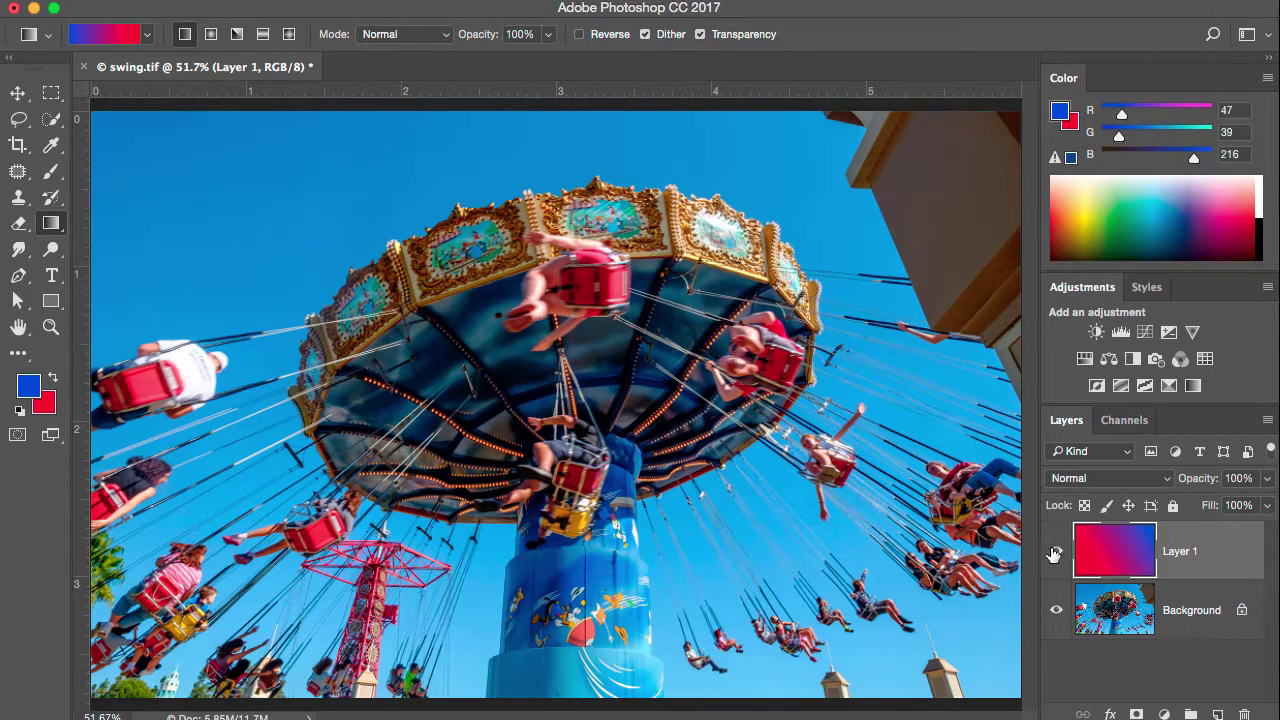
click(1055, 552)
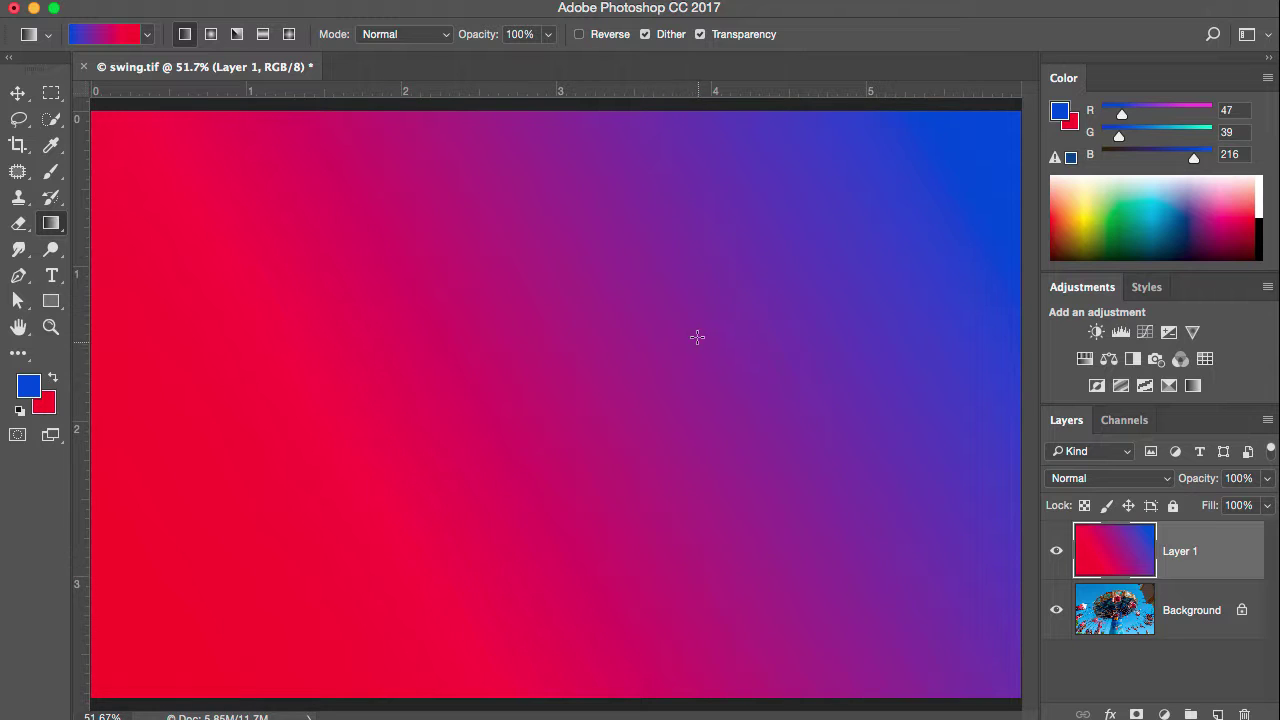
- Smudge two streaks across the gradient on Layer 1 at 100% strength, and delete that layer
click(18, 249)
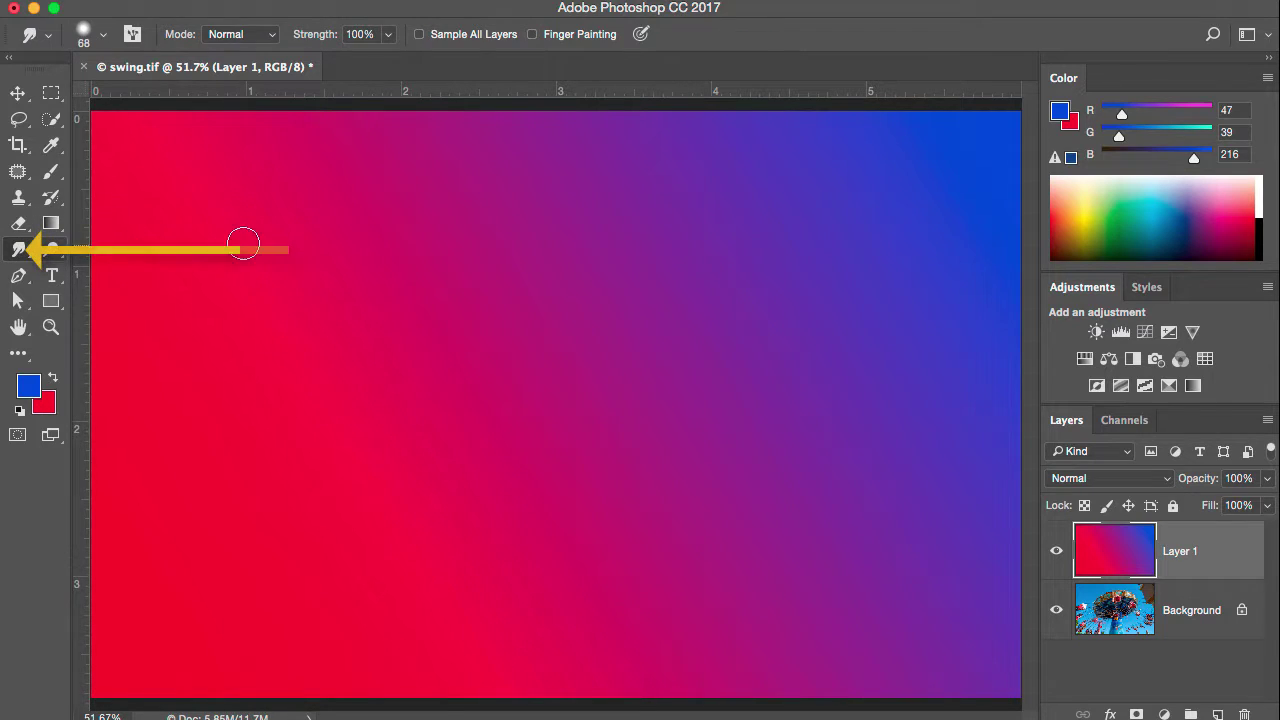
mouse_move(927, 219)
mouse_down()
mouse_move(542, 334)
mouse_move(340, 423)
mouse_up()
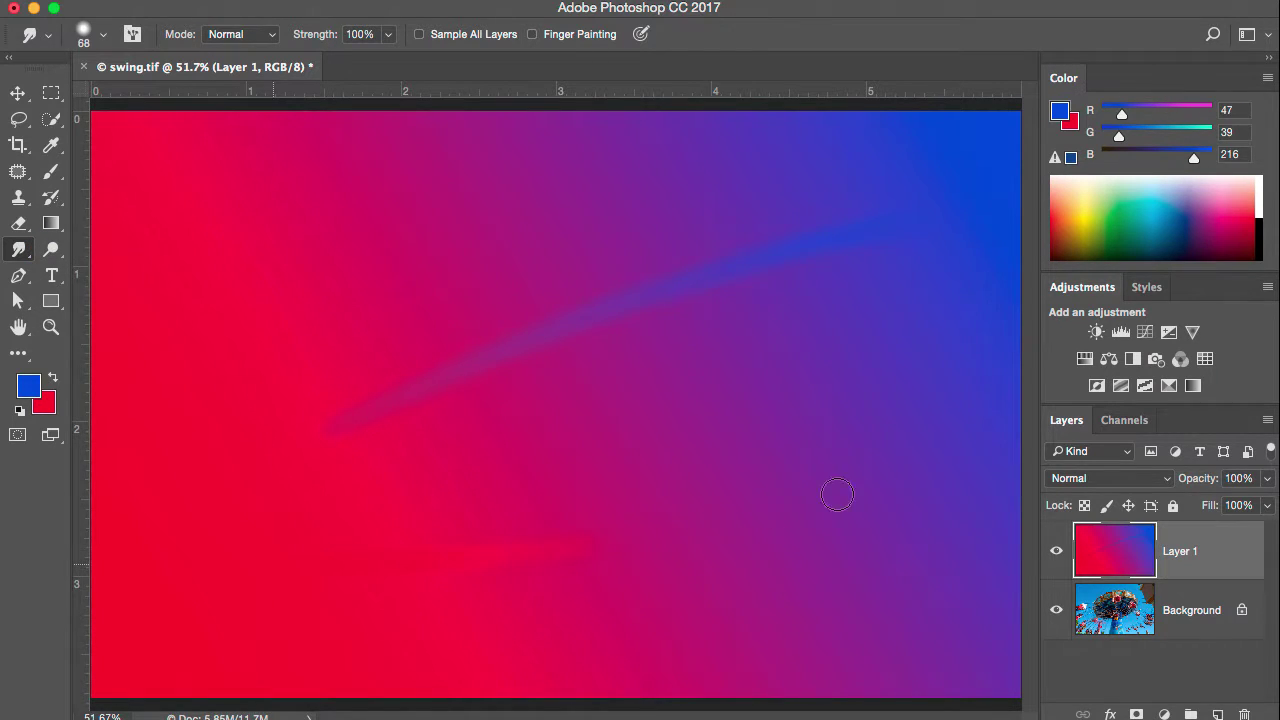
drag(440, 562, 1005, 378)
drag(1106, 545, 1246, 714)
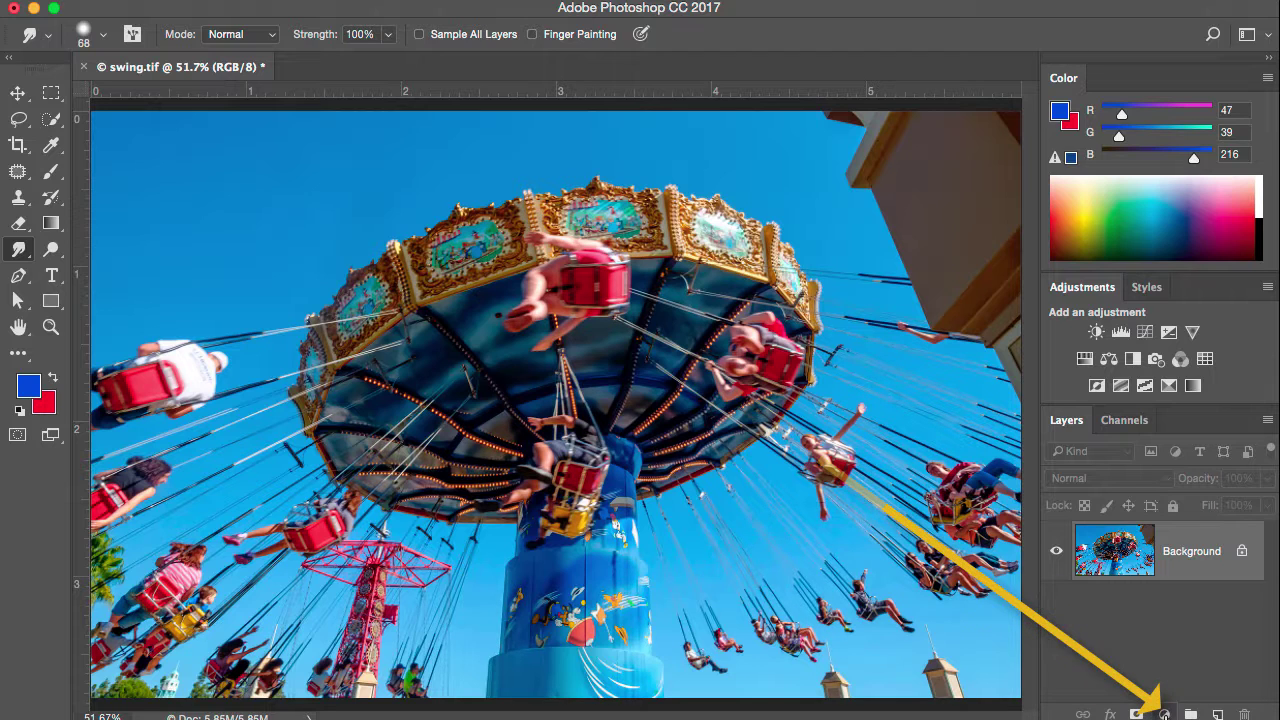
- Add a Gradient fill layer above the photo using the blue-to-red foreground-to-background preset, Linear style, with the angle set to 139.4°
click(1164, 714)
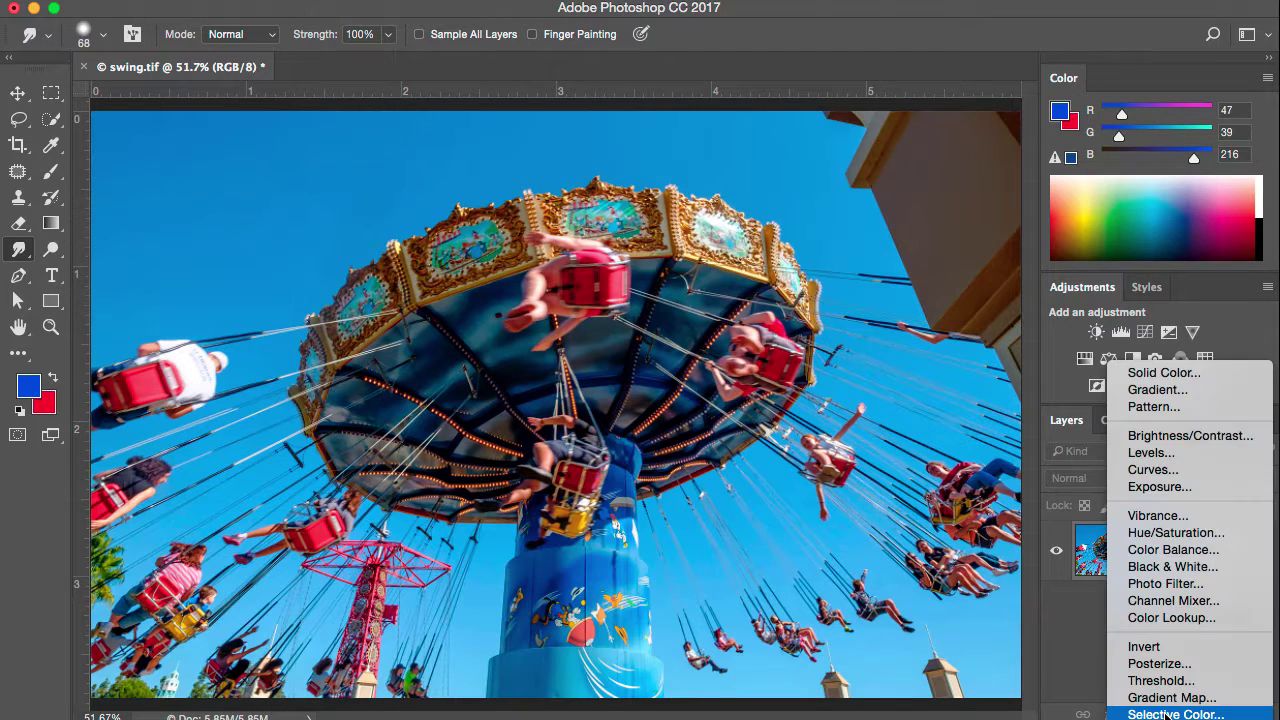
click(1138, 390)
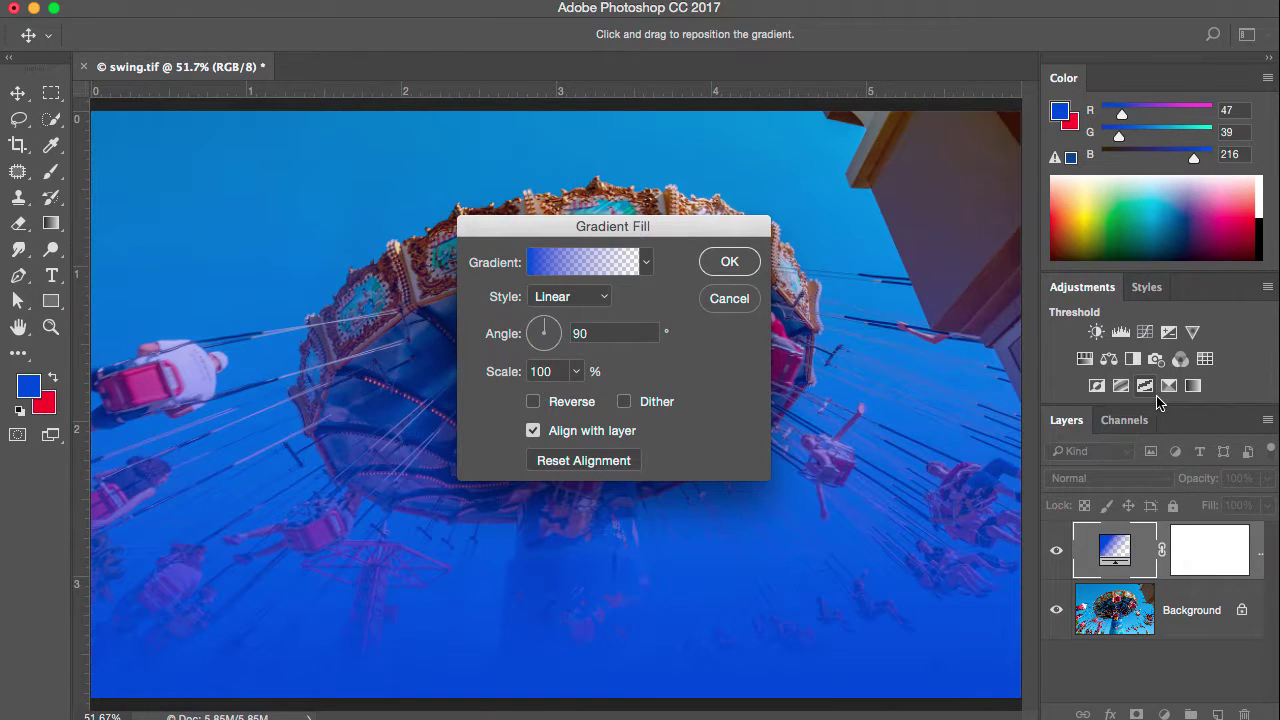
click(648, 266)
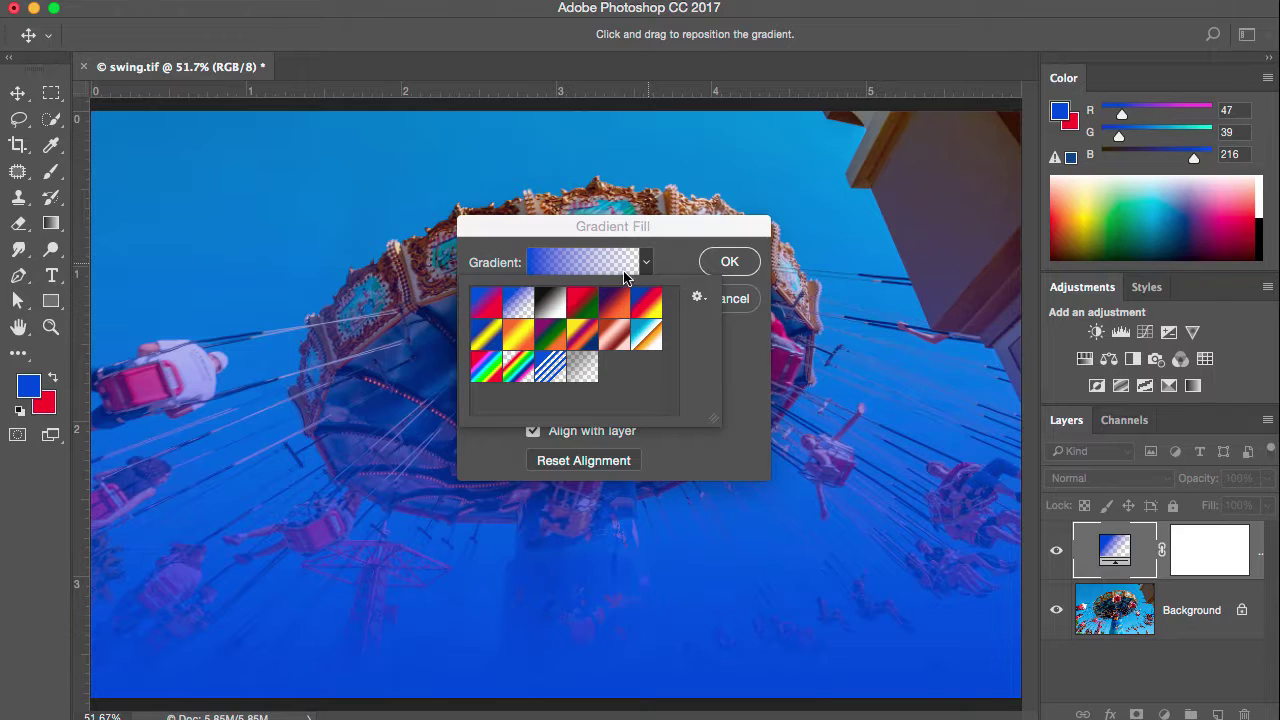
click(481, 304)
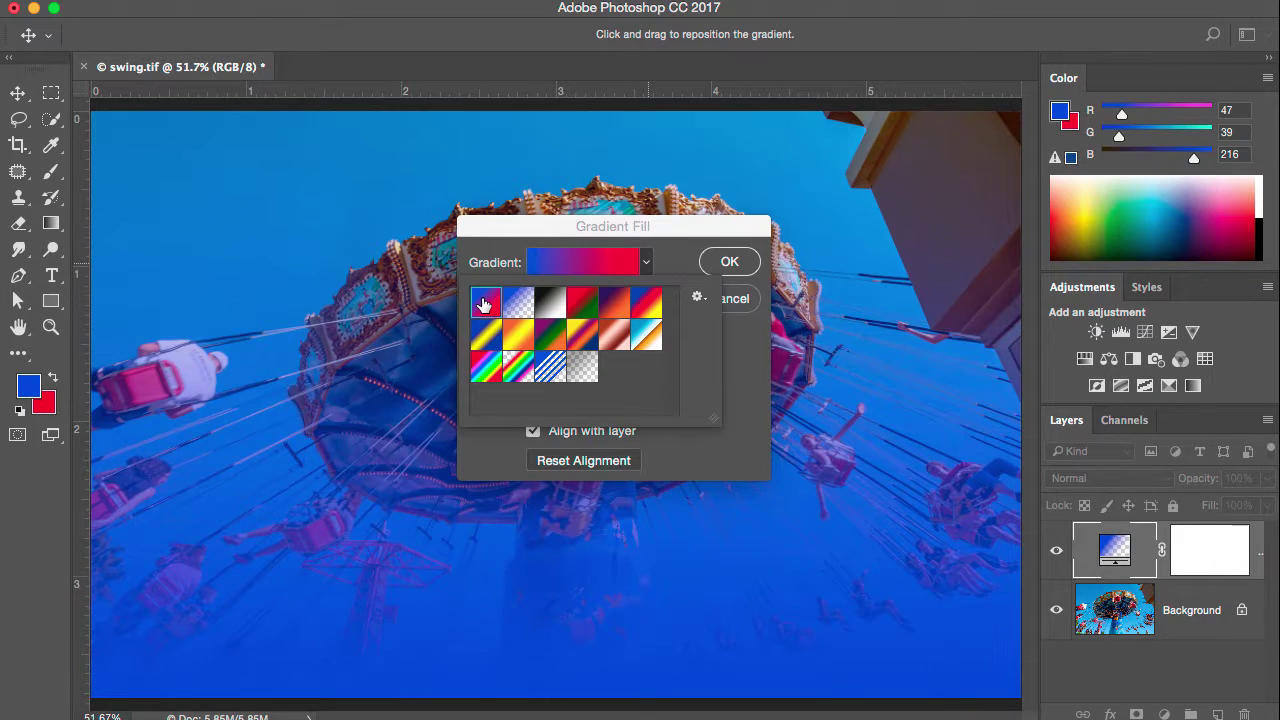
drag(697, 234, 890, 149)
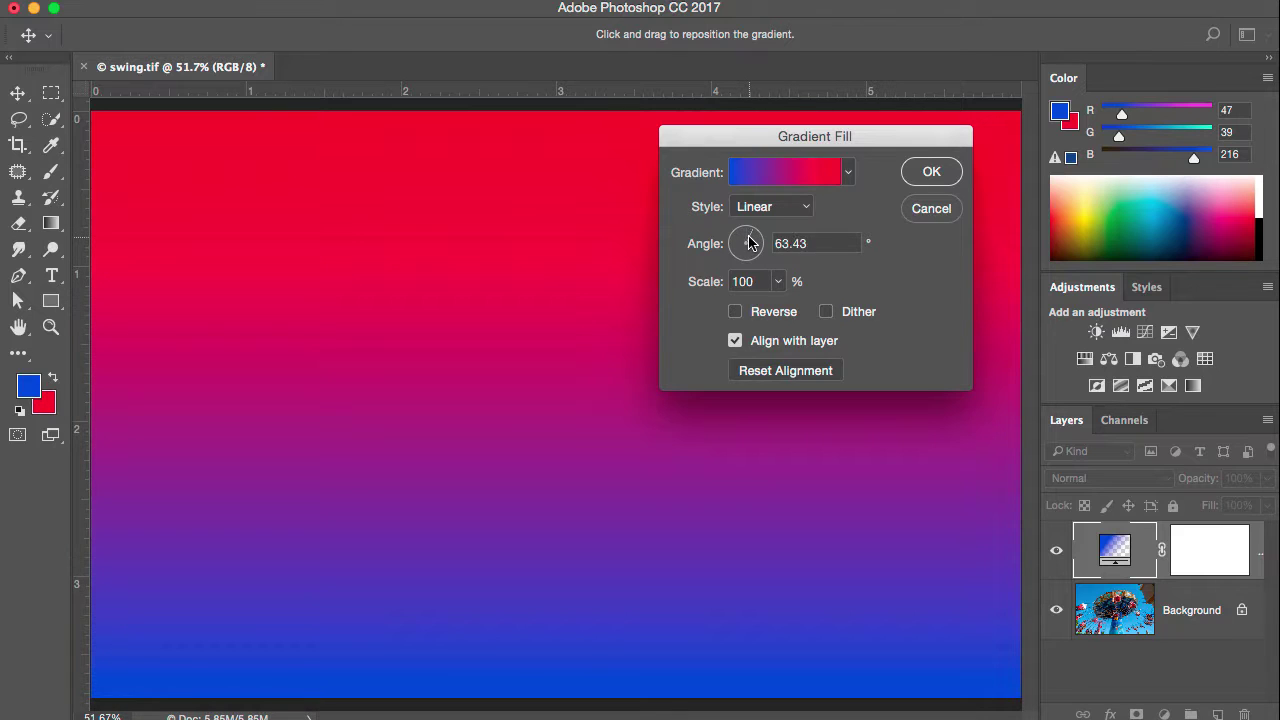
drag(750, 243, 741, 243)
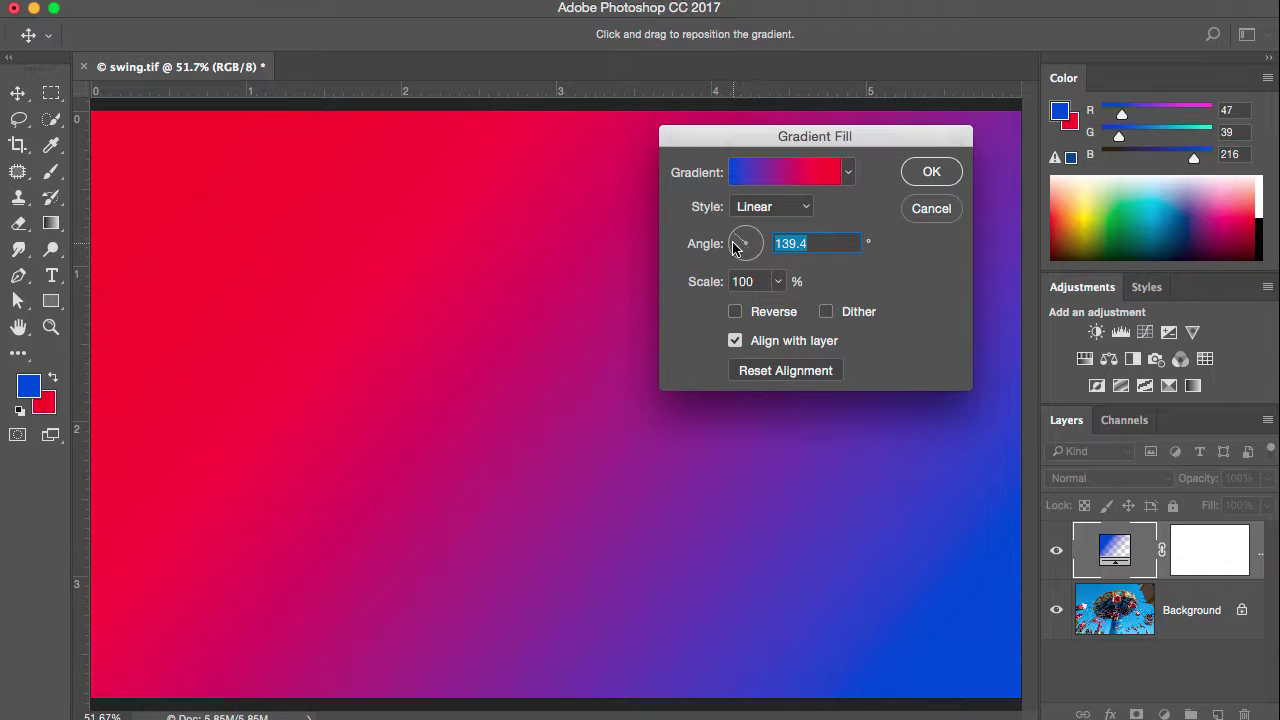
click(930, 173)
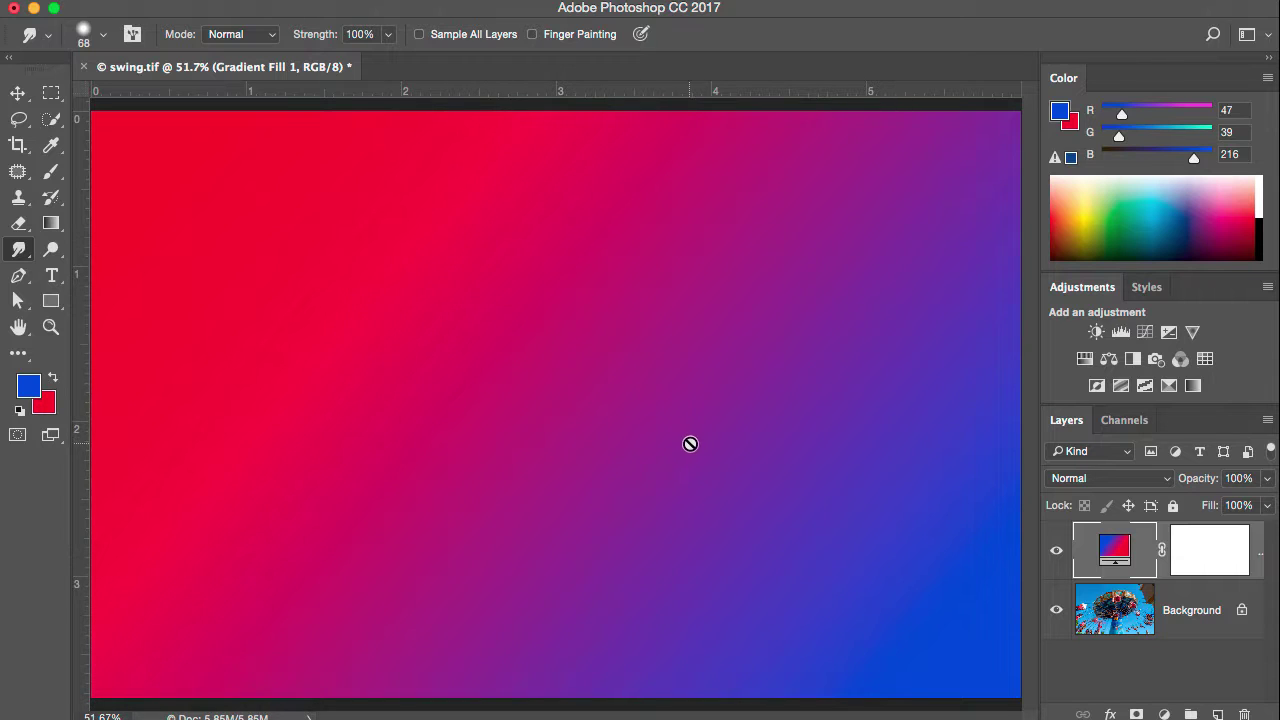
- Paint a black diagonal brush stroke across the gradient fill layer's mask, and refill the mask with white
click(1205, 550)
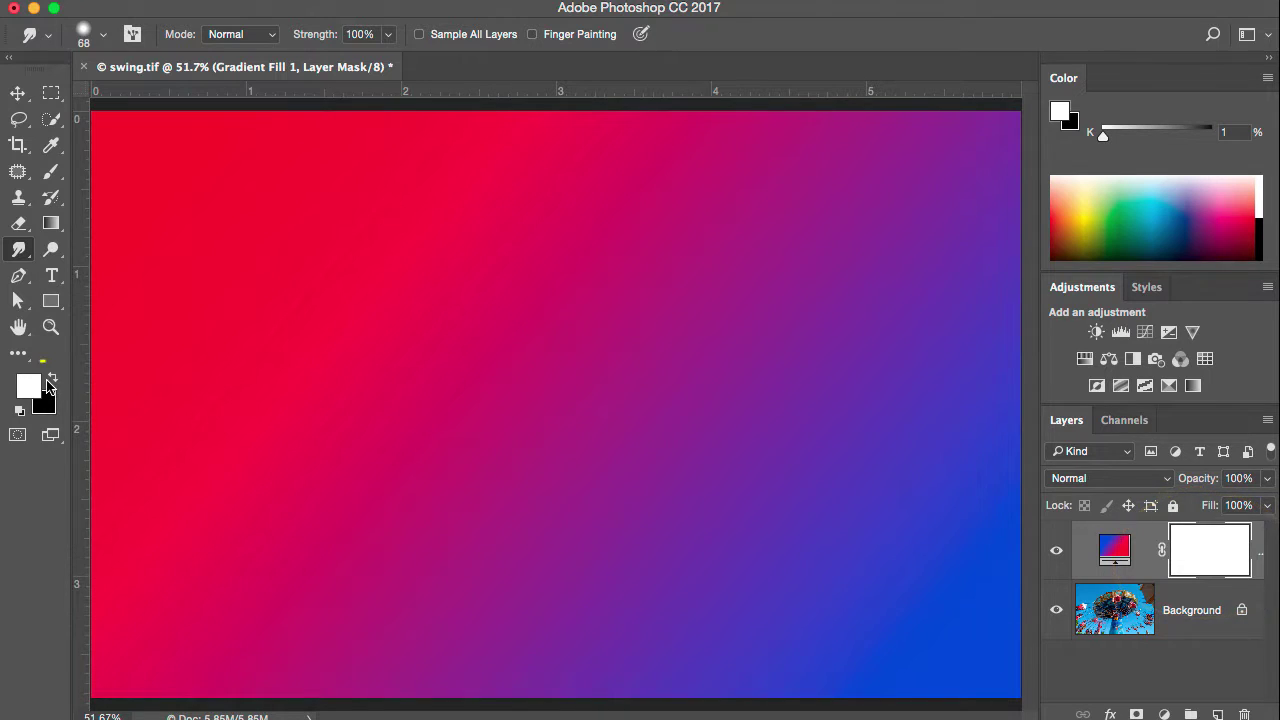
click(53, 380)
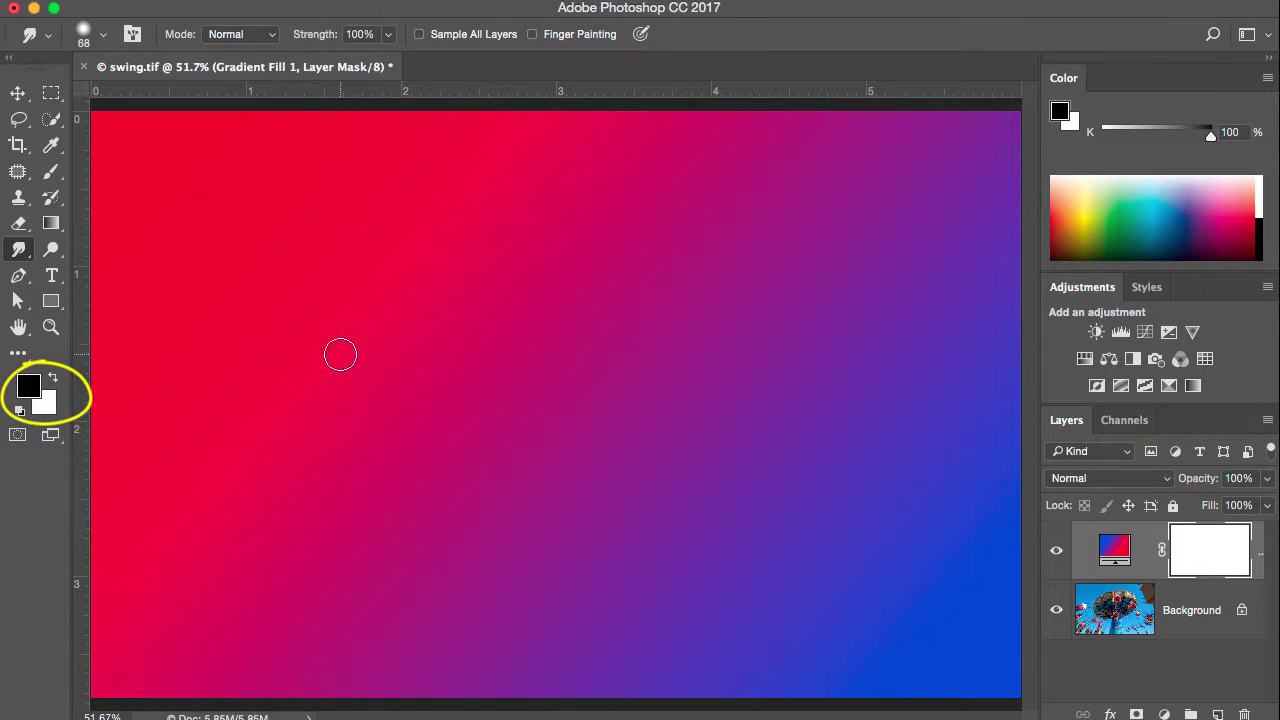
key(b)
mouse_move(335, 320)
mouse_down()
mouse_move(223, 251)
mouse_move(295, 268)
mouse_move(840, 515)
mouse_move(957, 550)
mouse_up()
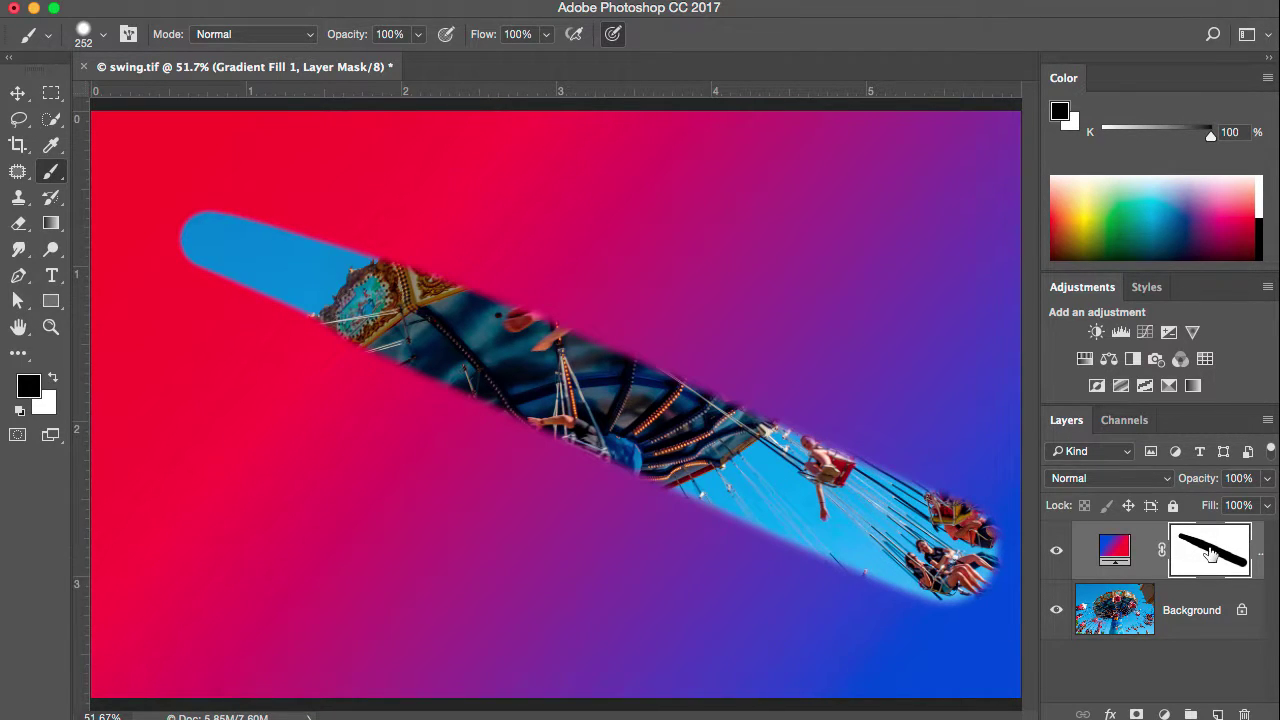
drag(1229, 556, 1226, 561)
key(super+BackSpace)
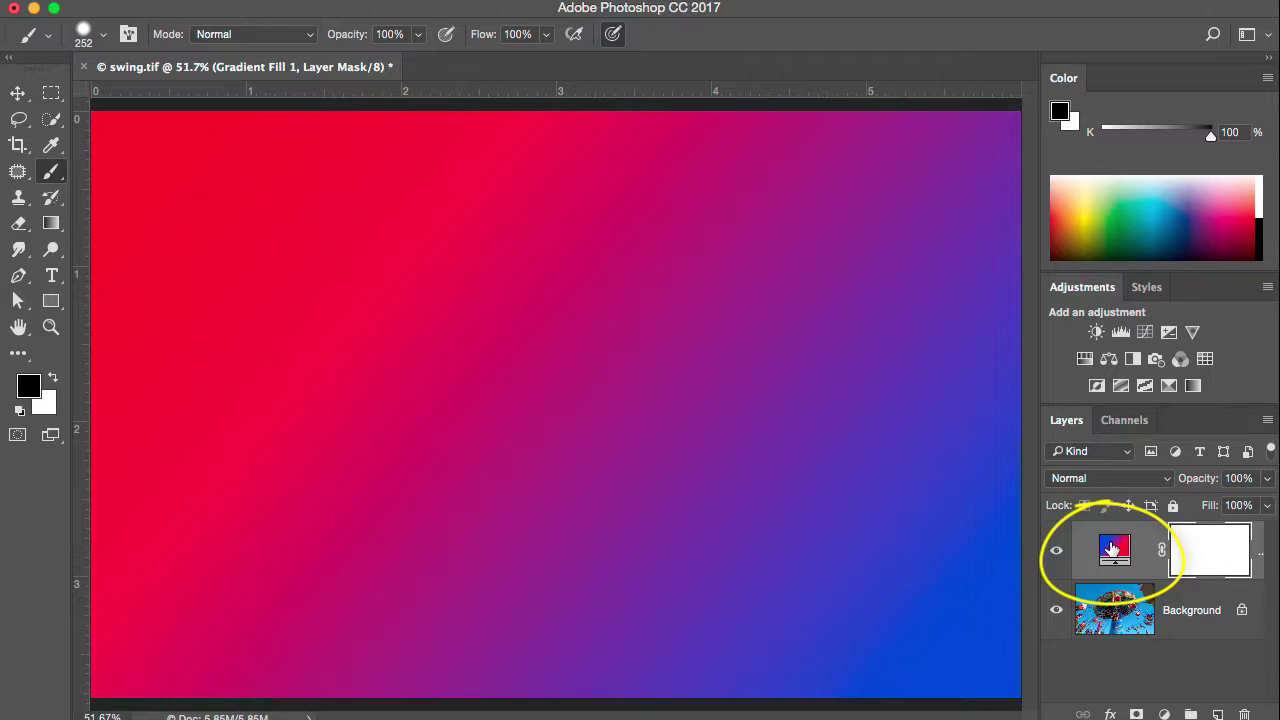
- Open the gradient fill layer's settings and append the Pastels gradient set to the current presets
click(1111, 549)
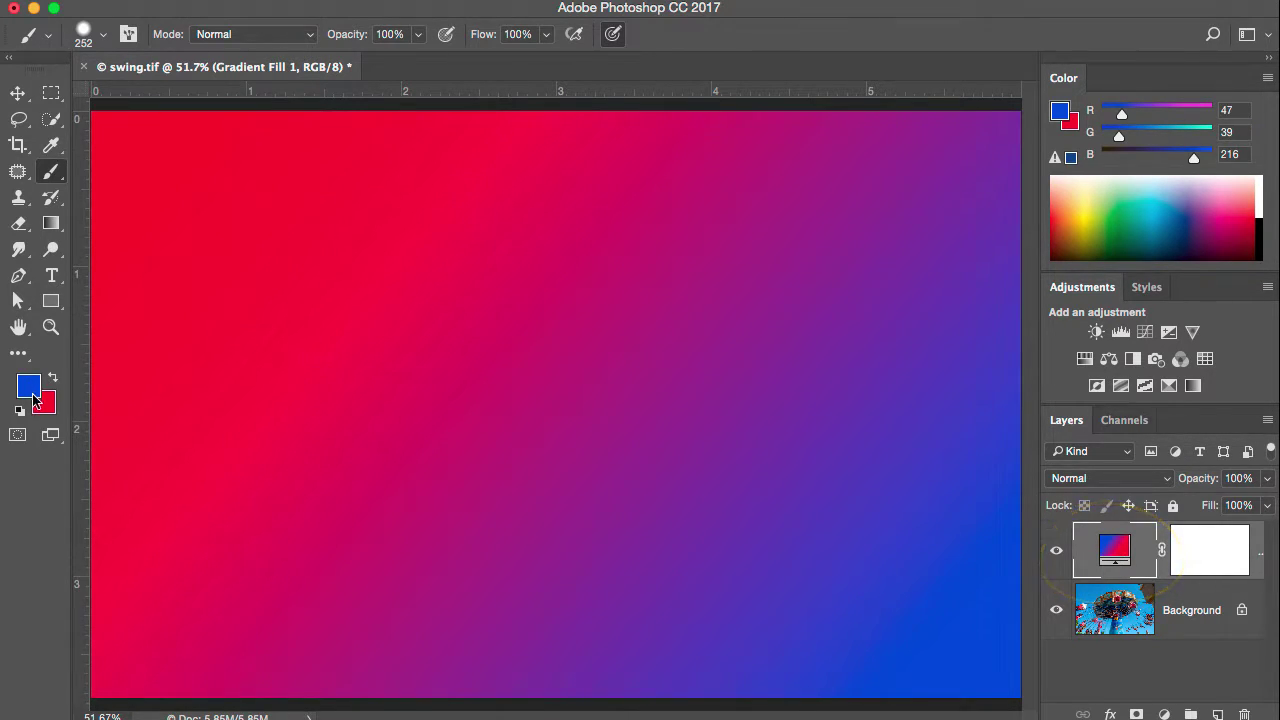
double_click(1111, 549)
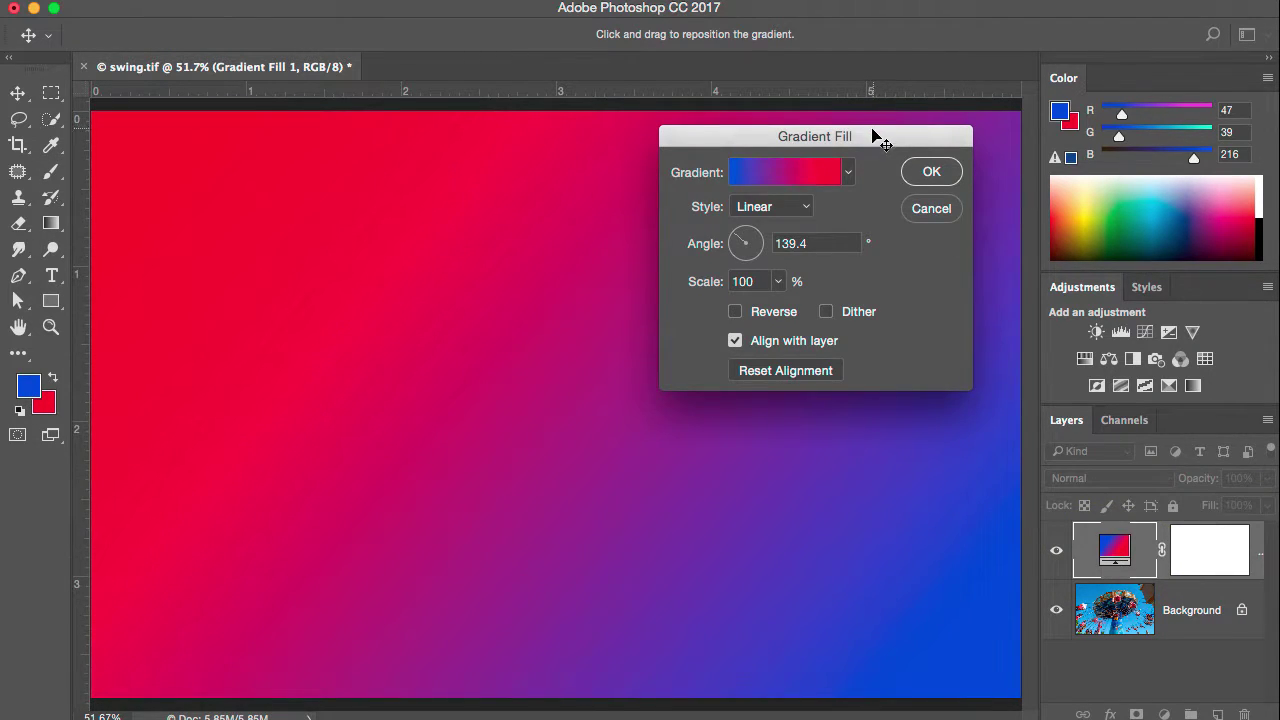
drag(872, 131, 681, 185)
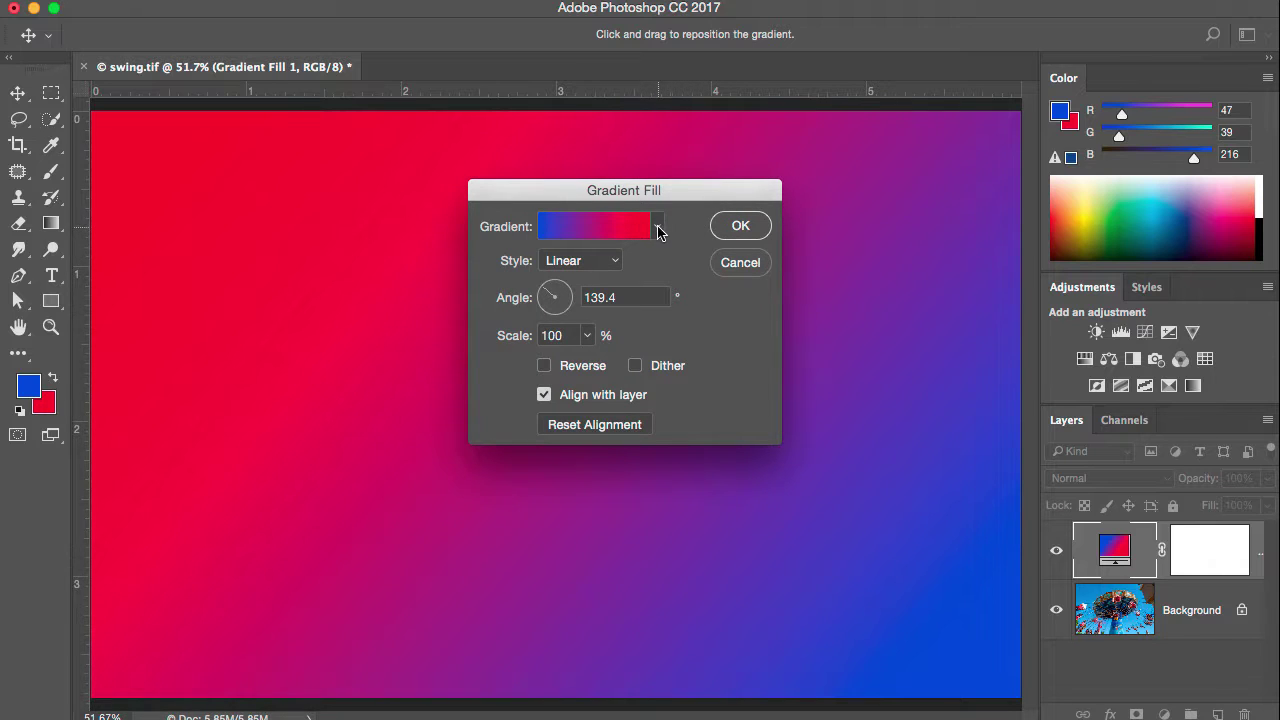
click(658, 229)
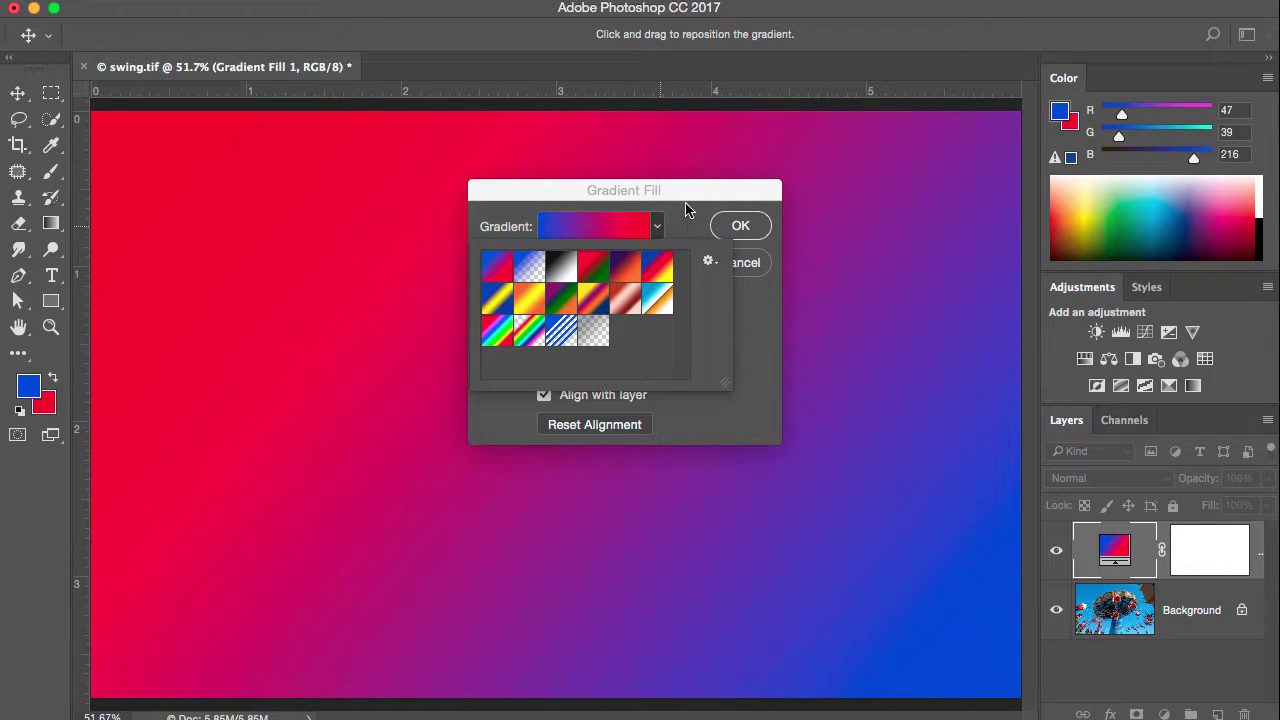
click(709, 262)
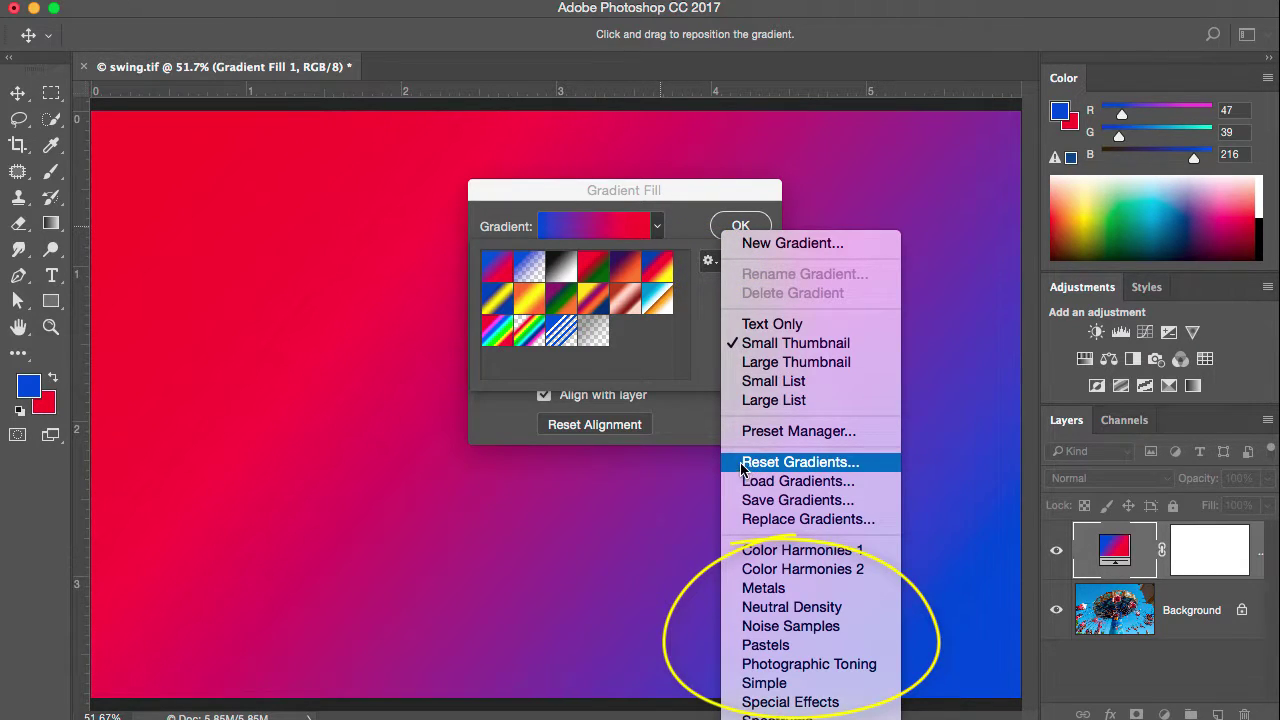
click(765, 645)
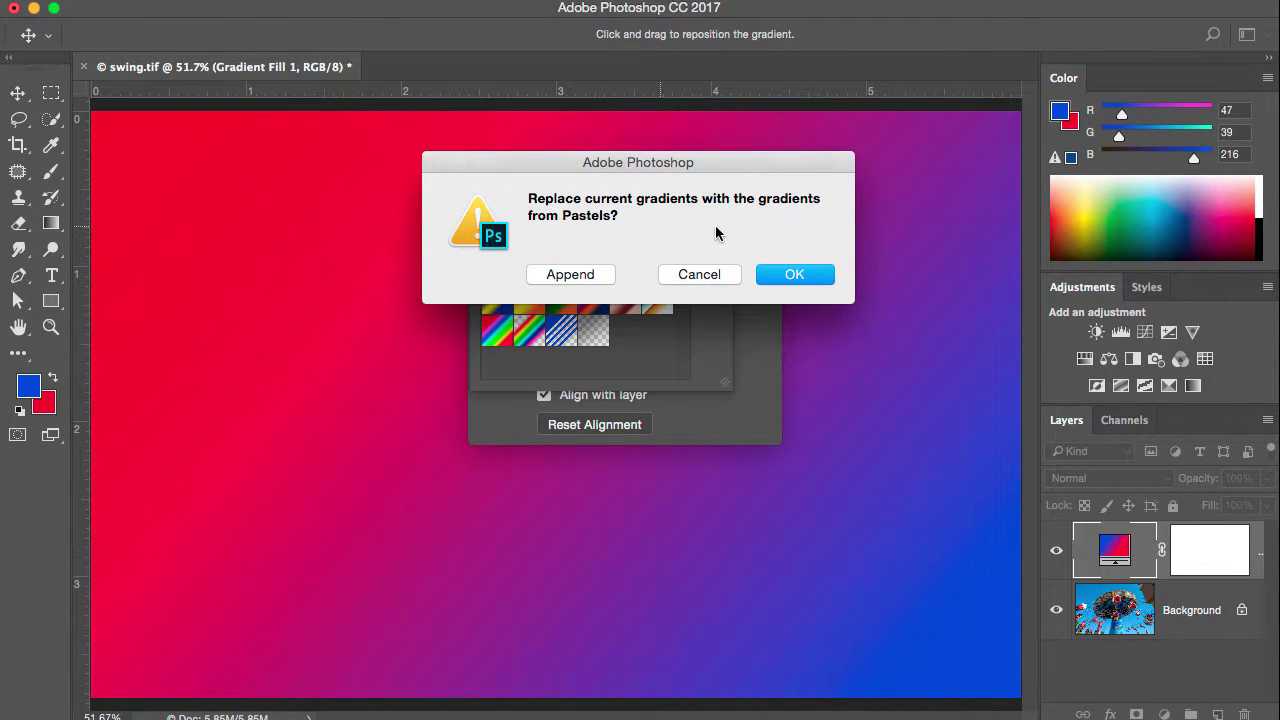
drag(713, 163, 699, 86)
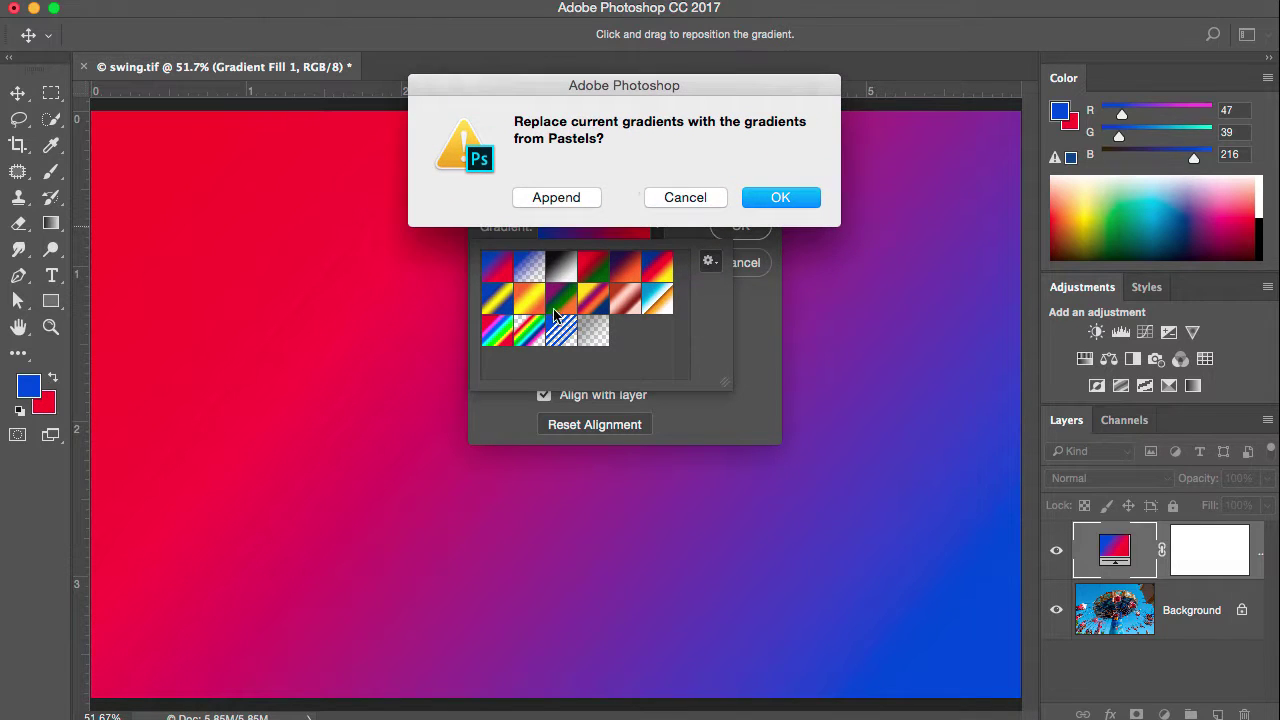
click(559, 197)
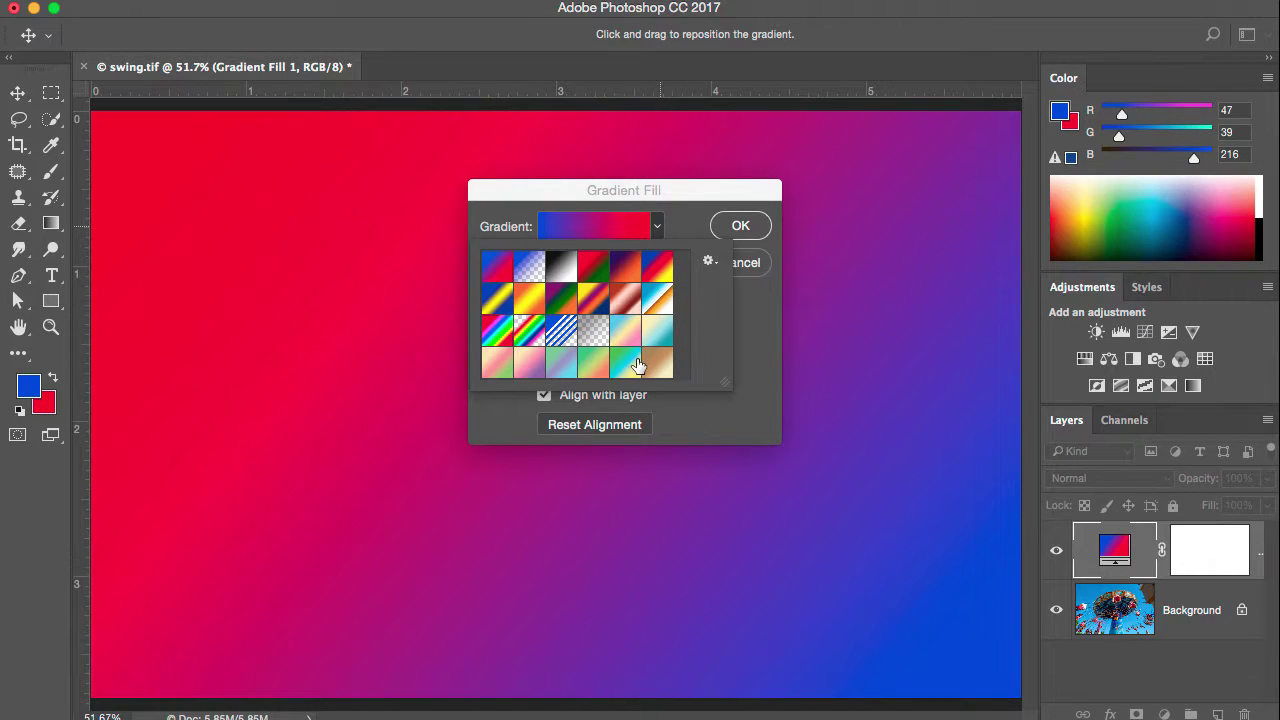
click(657, 228)
click(657, 228)
click(710, 262)
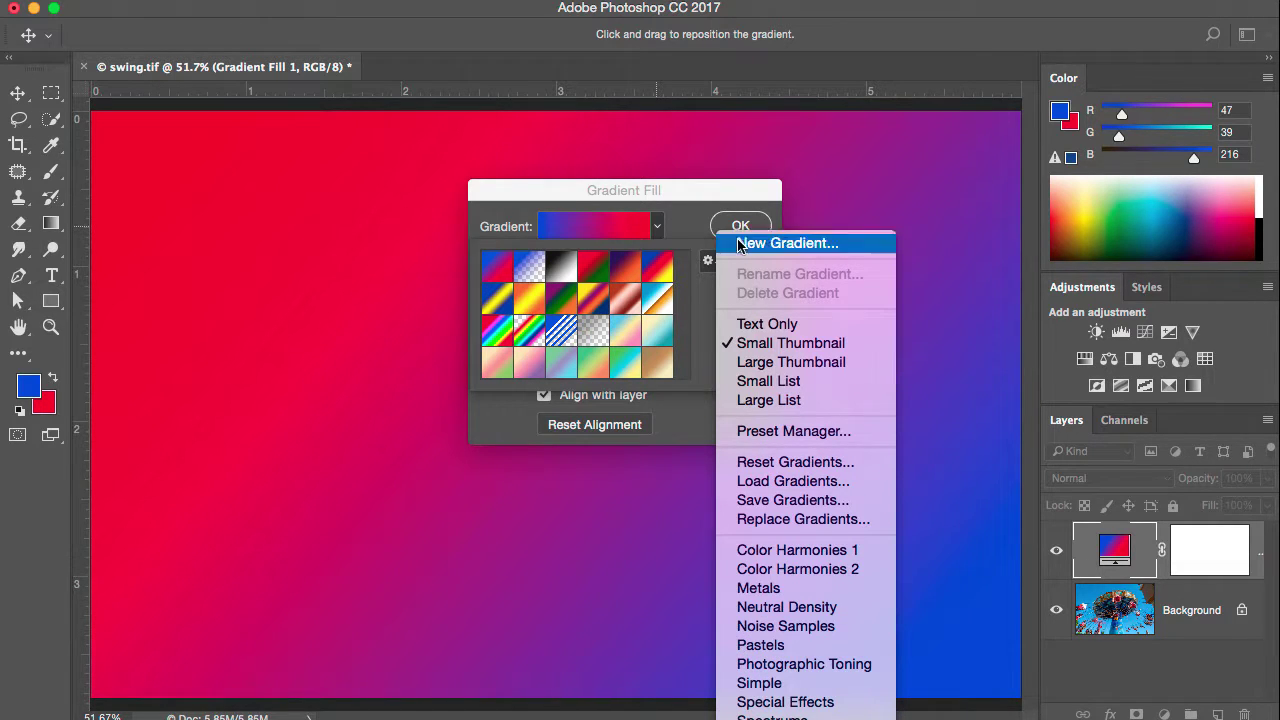
click(688, 217)
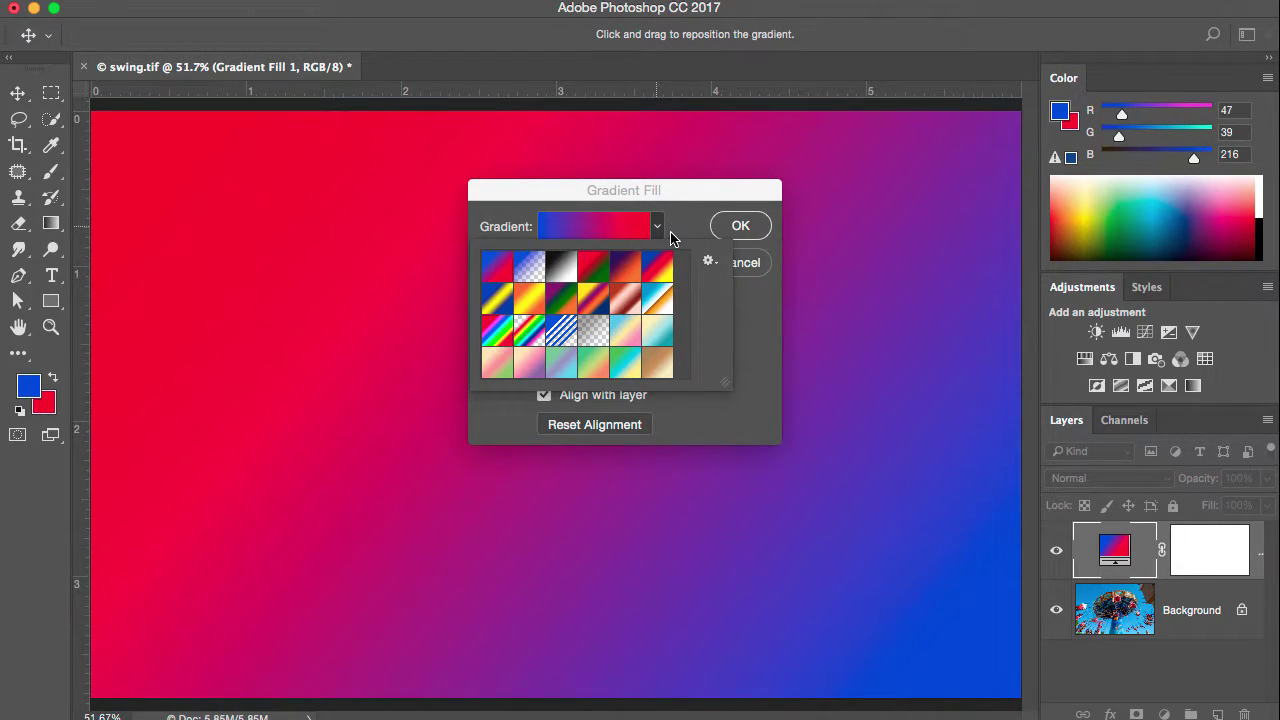
click(672, 230)
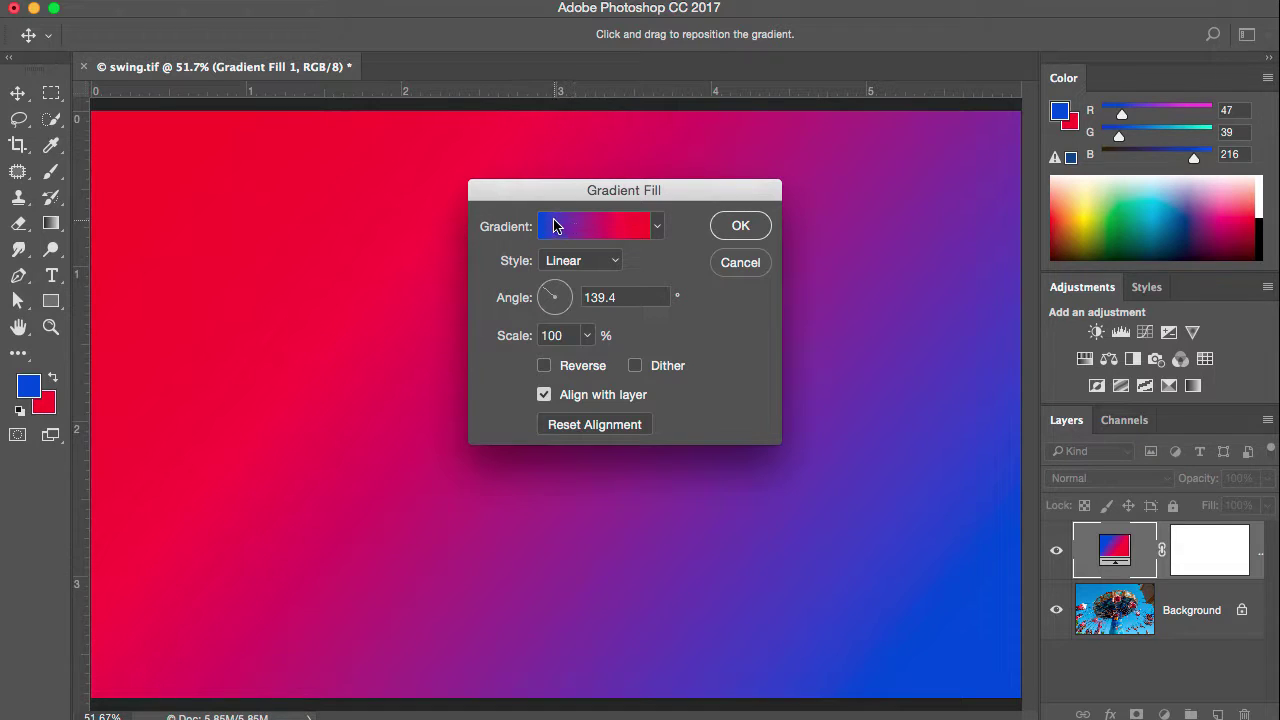
- Open the fill's gradient in the Gradient Editor, try the Blue, Red, Yellow preset, and return to Foreground to Background
click(592, 230)
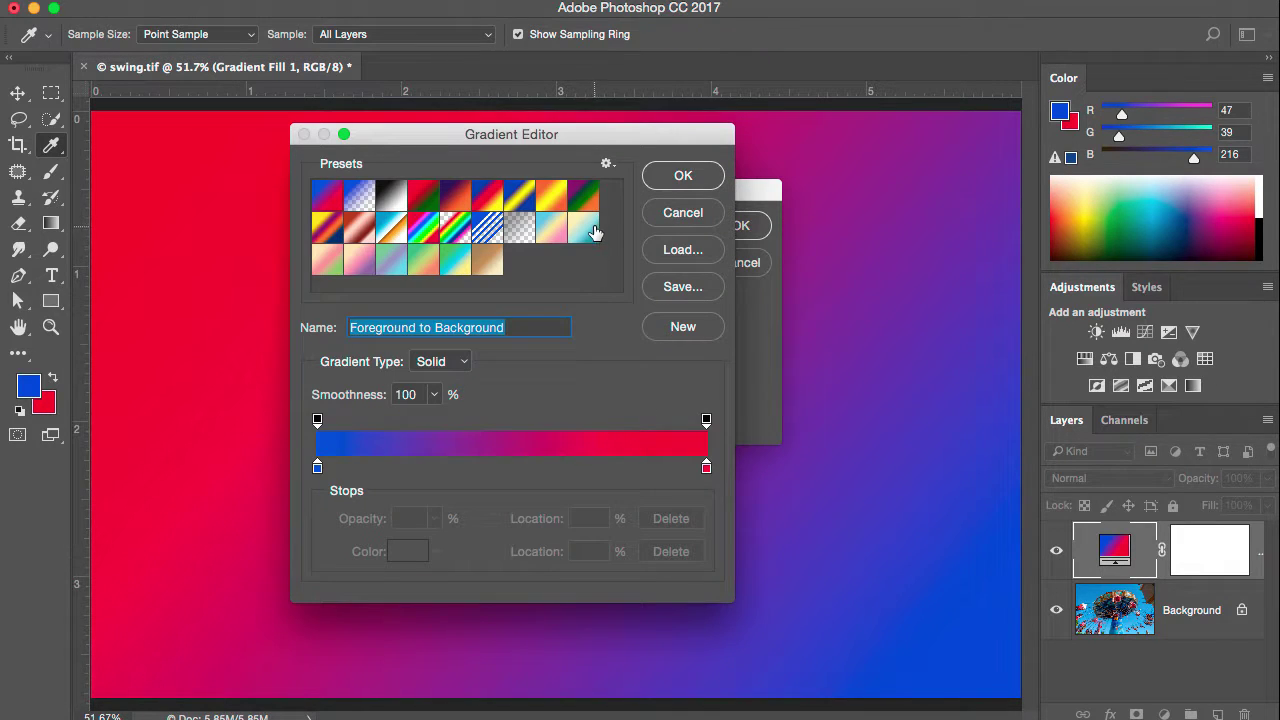
drag(613, 143, 716, 156)
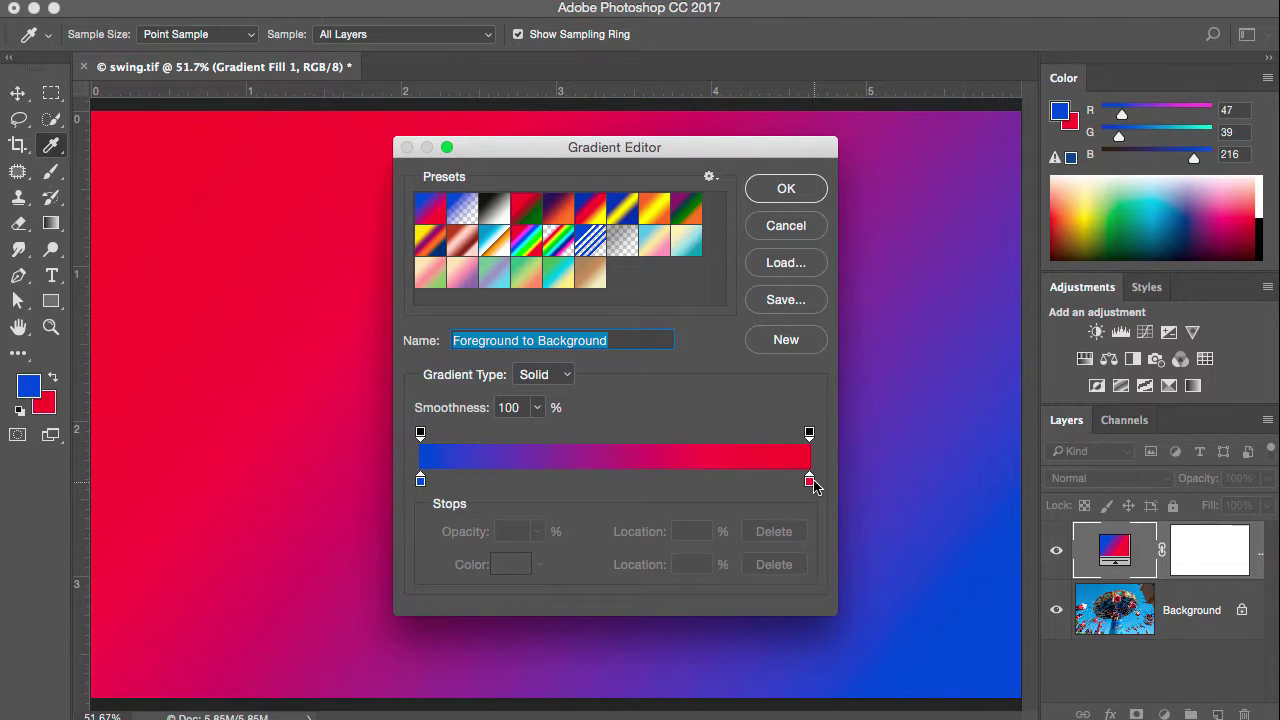
click(591, 216)
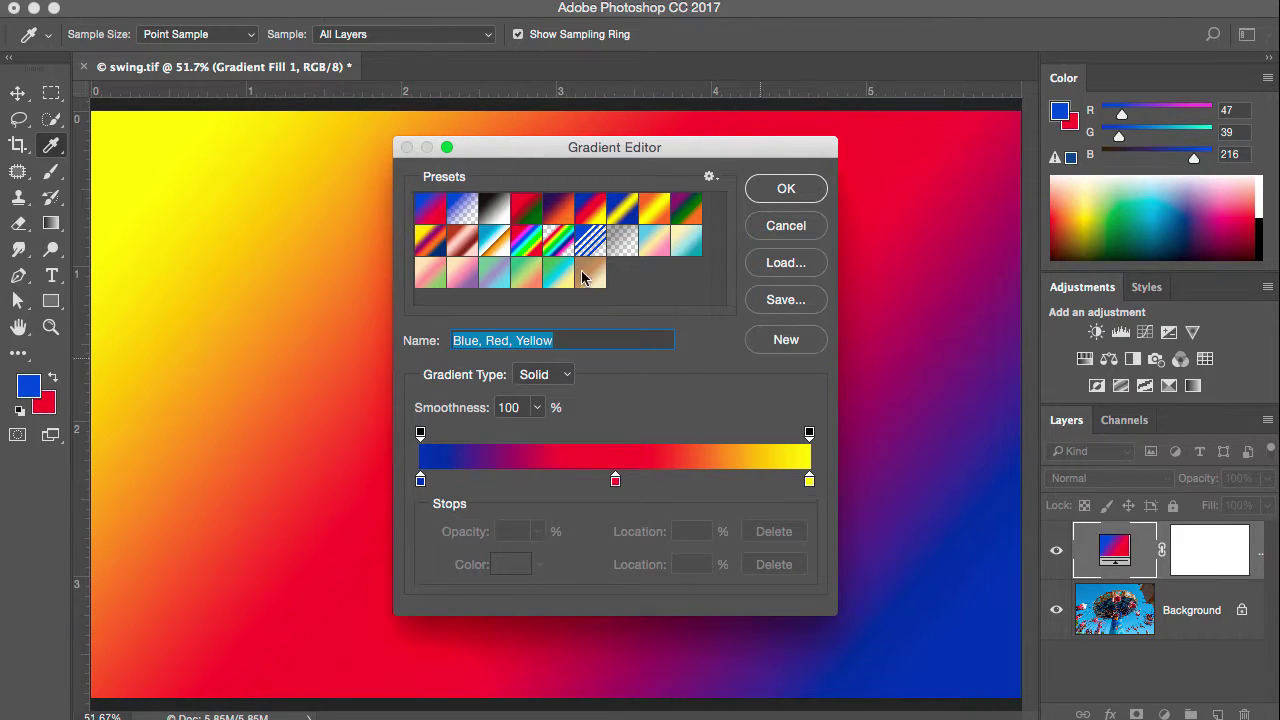
click(430, 212)
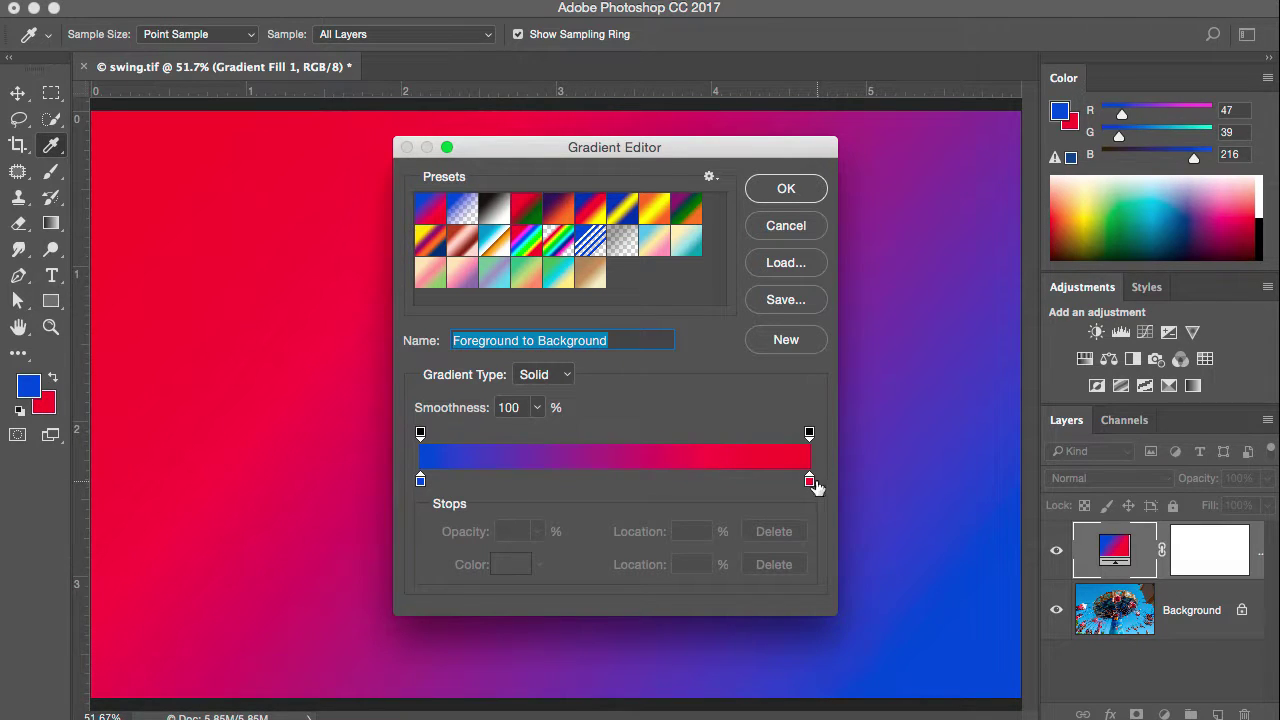
- Change the gradient's starting color stop at location 0% to green (#59d827)
click(421, 482)
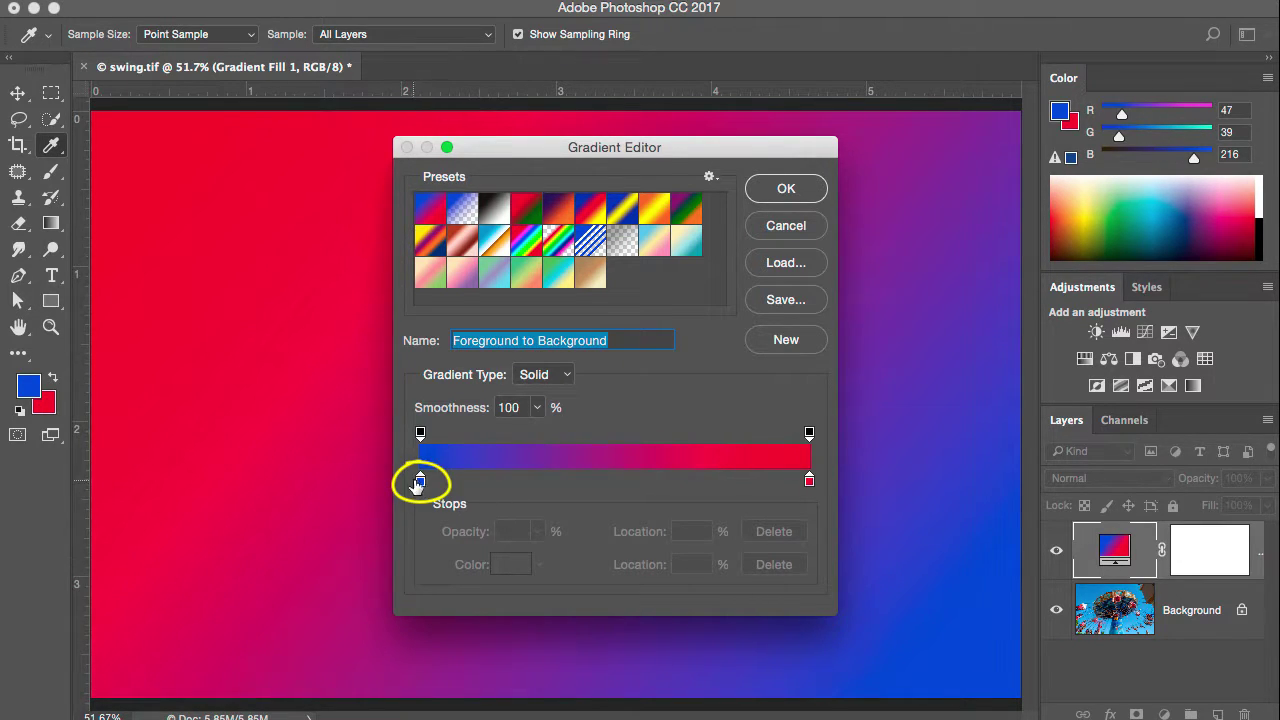
click(421, 484)
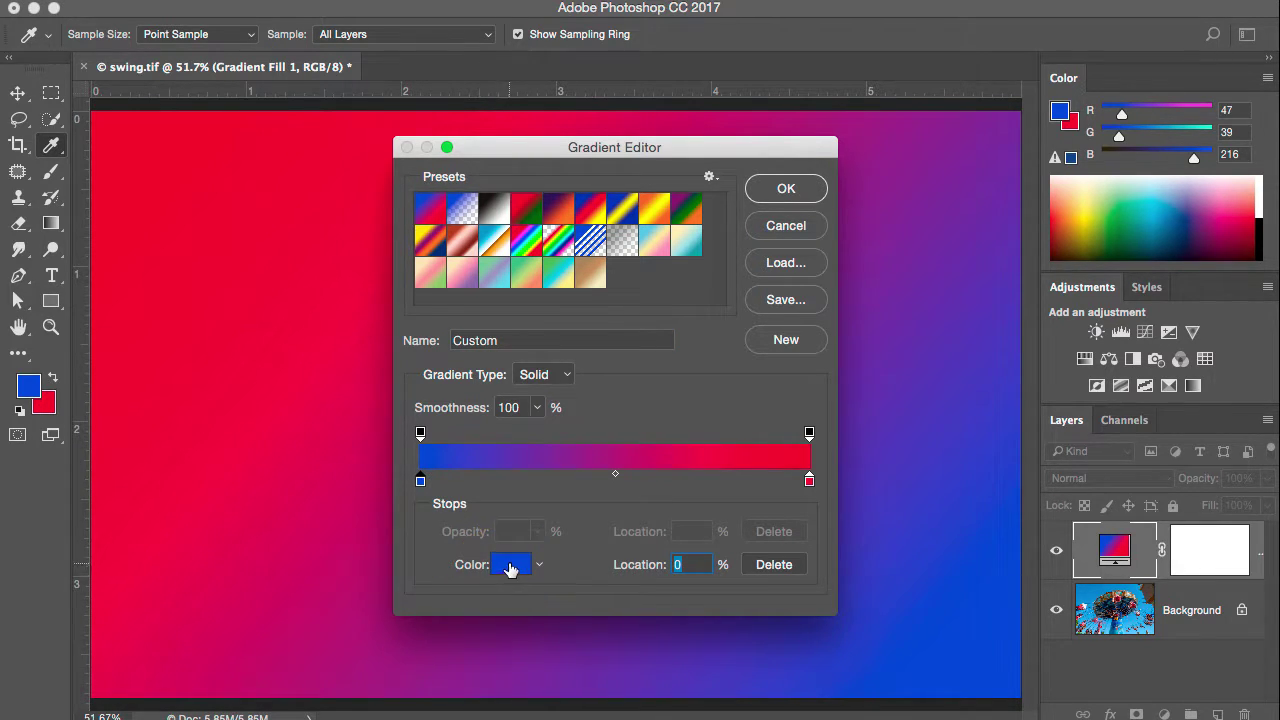
click(510, 567)
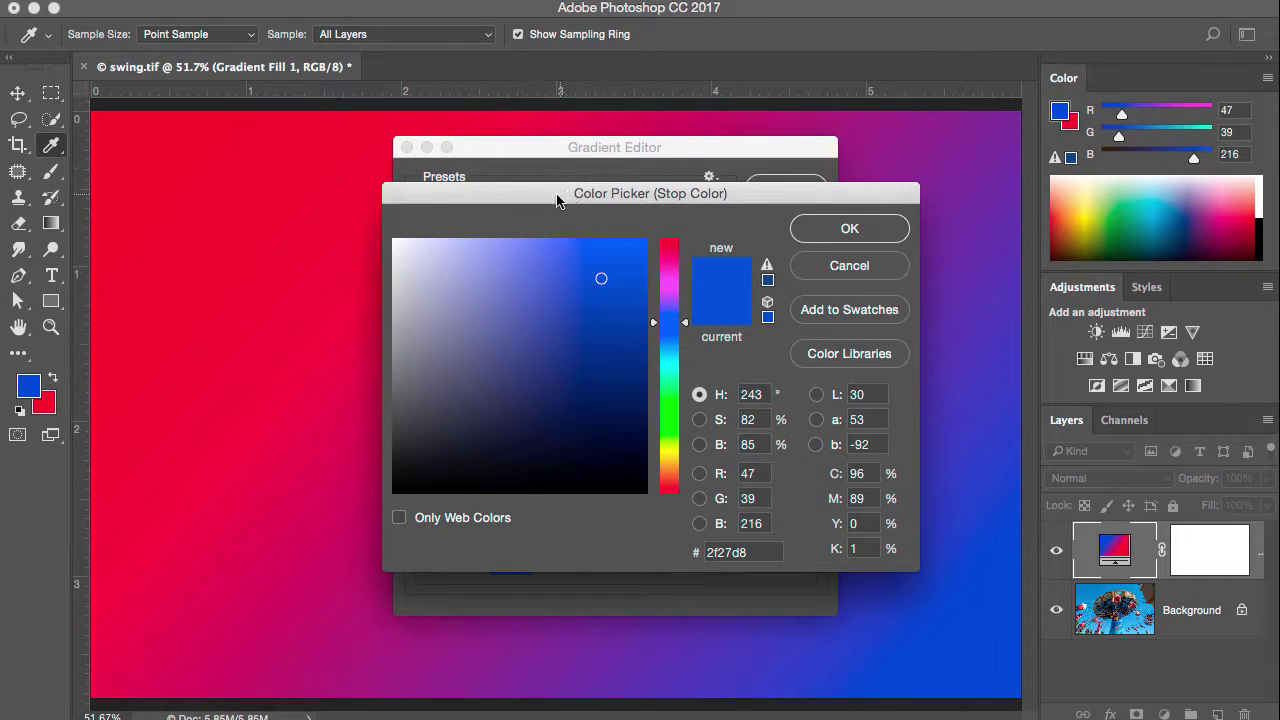
click(667, 421)
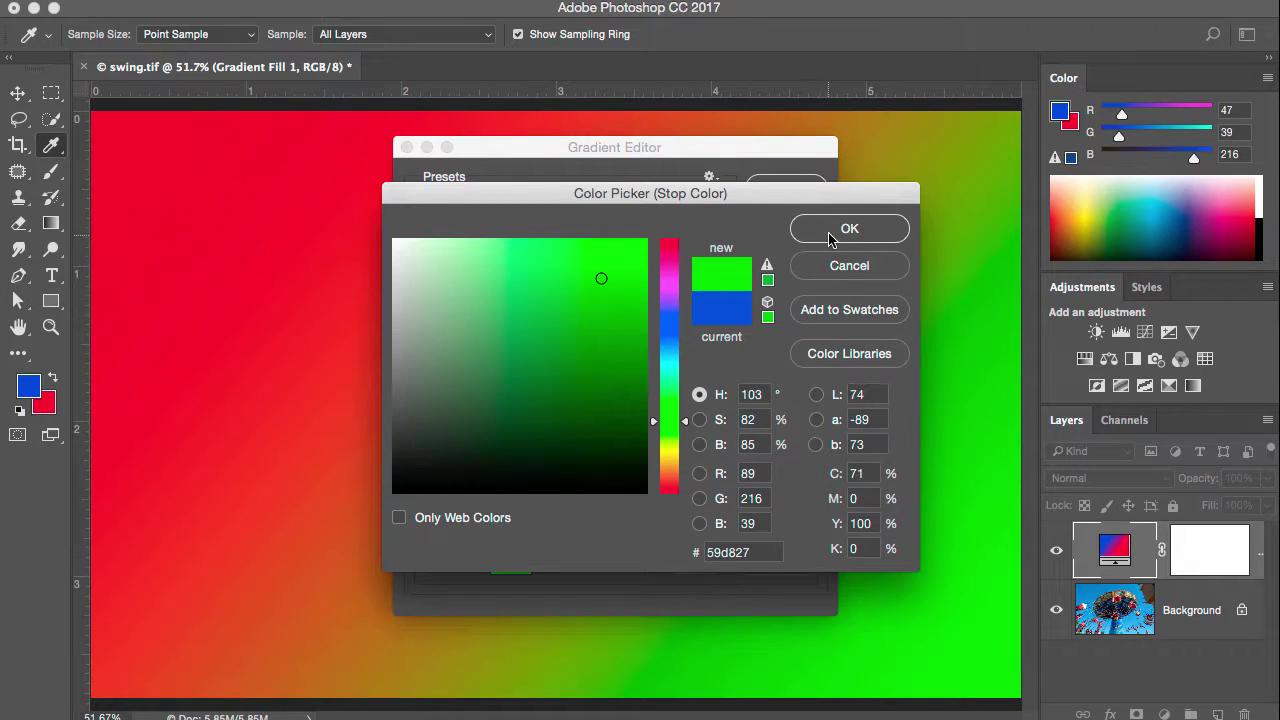
click(829, 230)
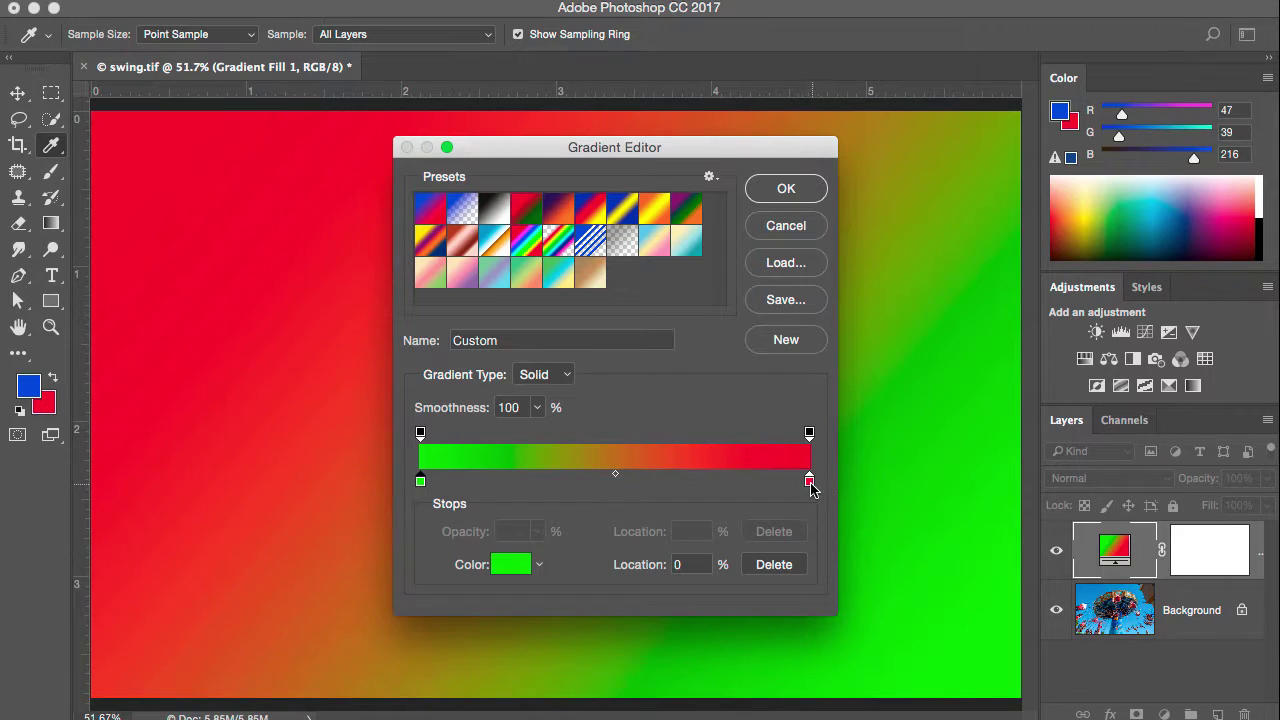
- Change the gradient's ending color stop at location 100% to cyan (#0bdef1)
drag(809, 484, 812, 482)
click(508, 566)
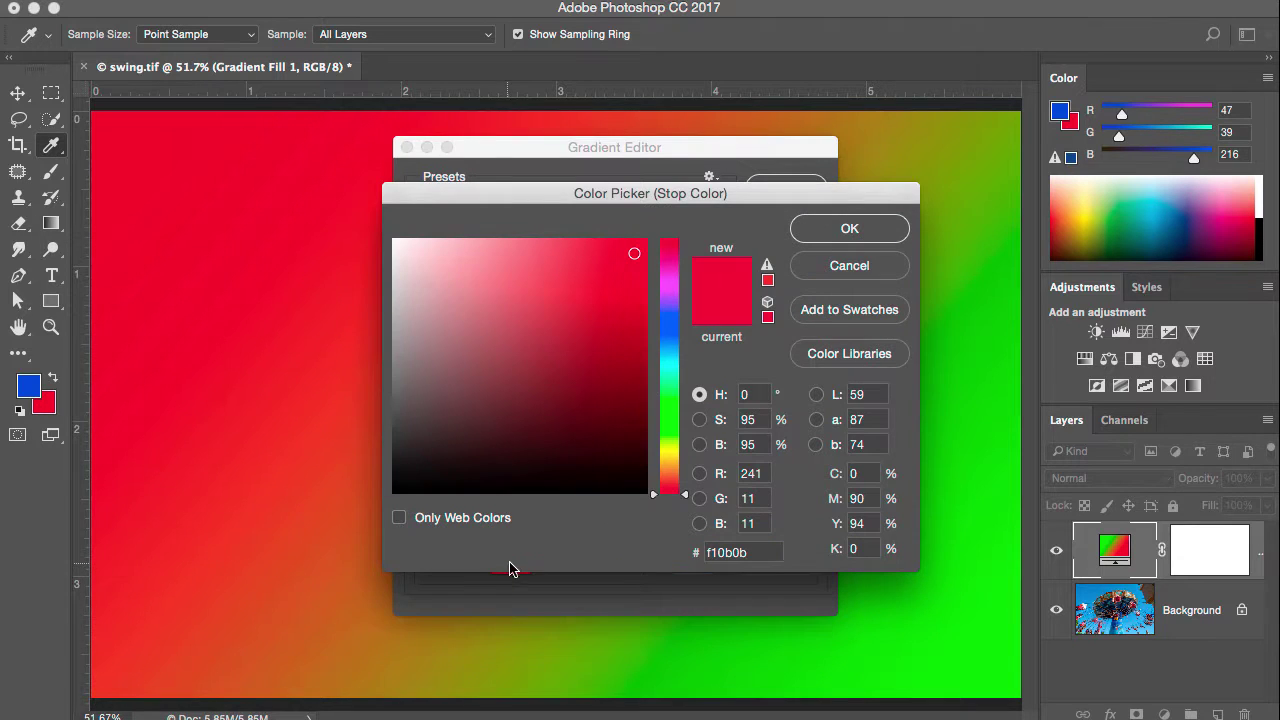
click(668, 364)
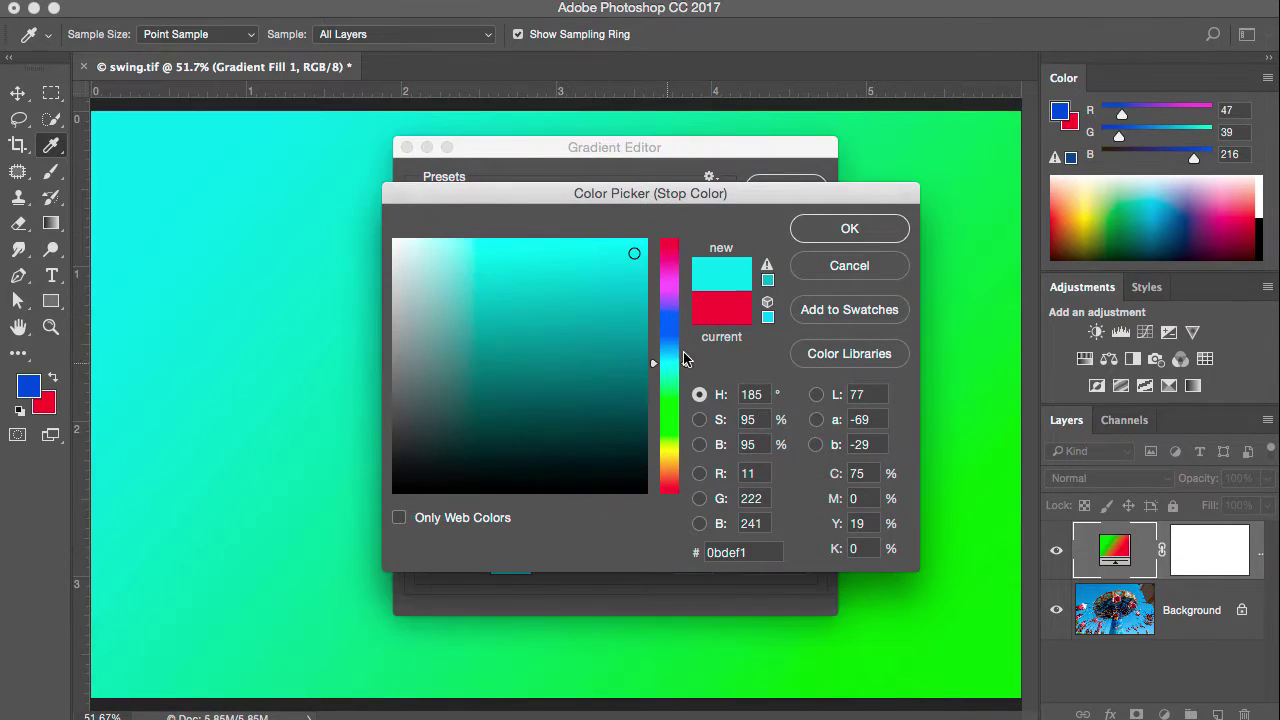
click(850, 228)
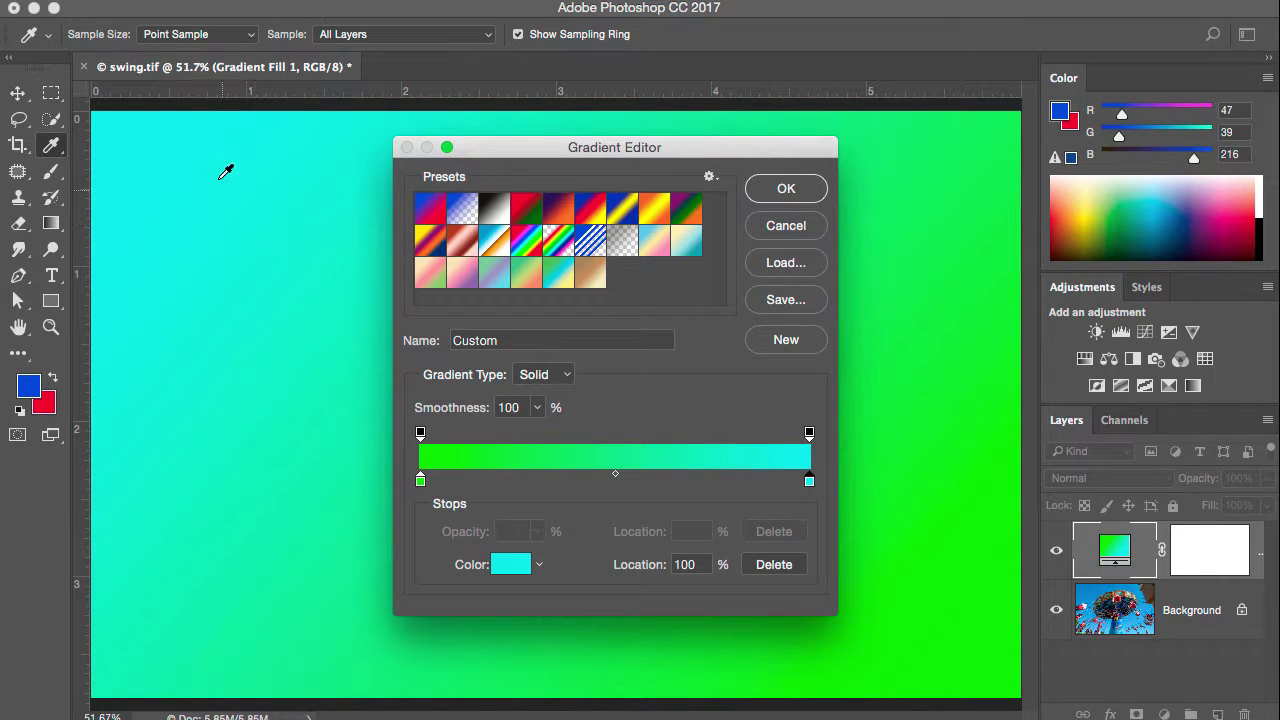
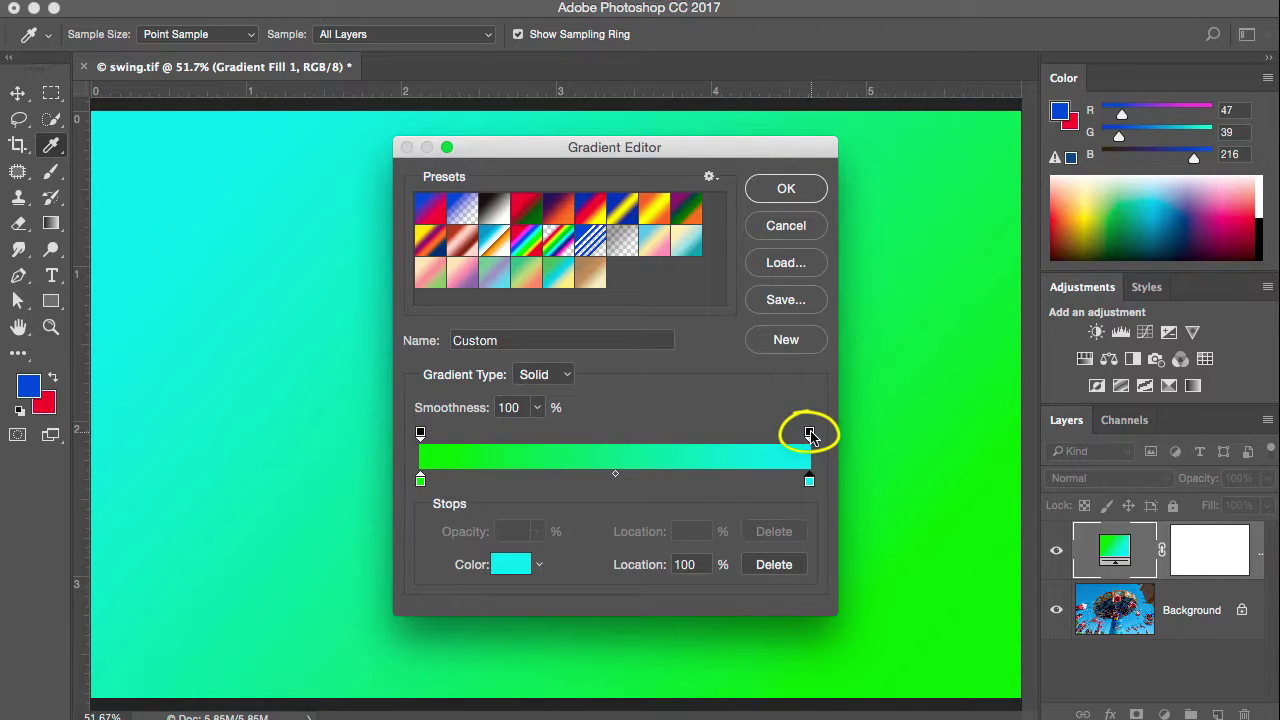
- Set the opacity stop at location 100% to 0% and move the Gradient Editor aside to inspect the photo underneath
click(809, 432)
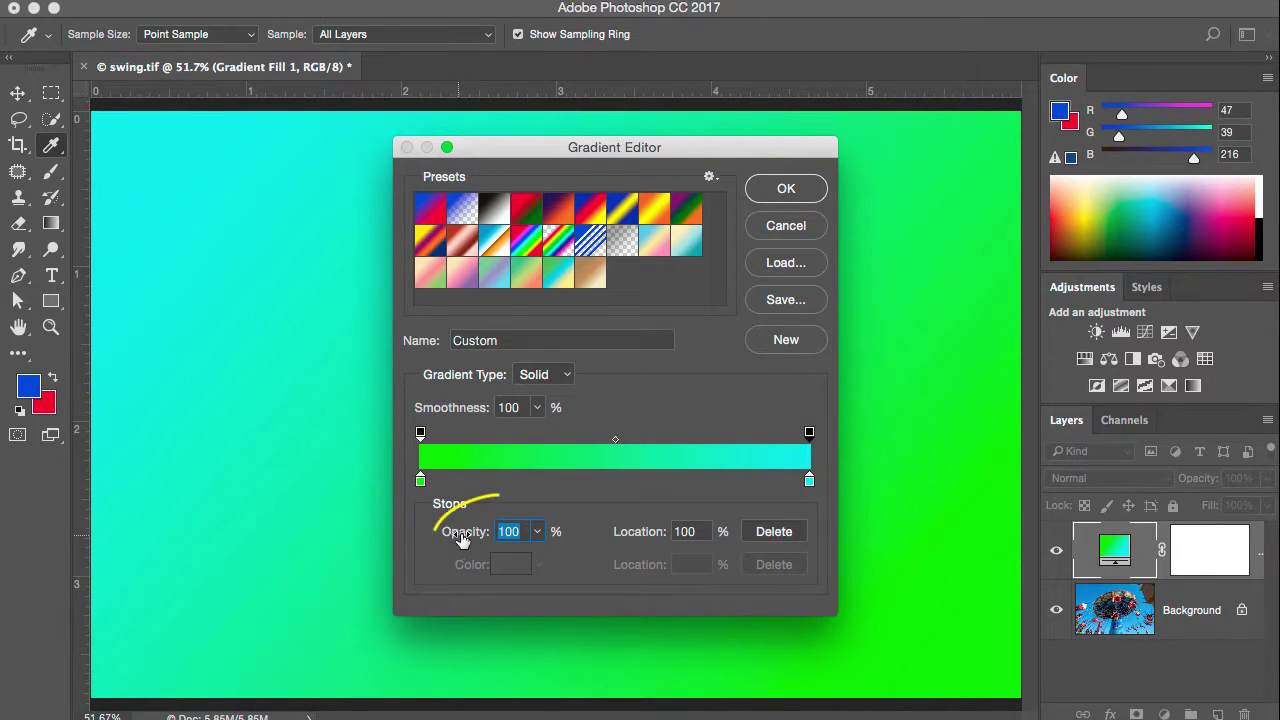
click(537, 532)
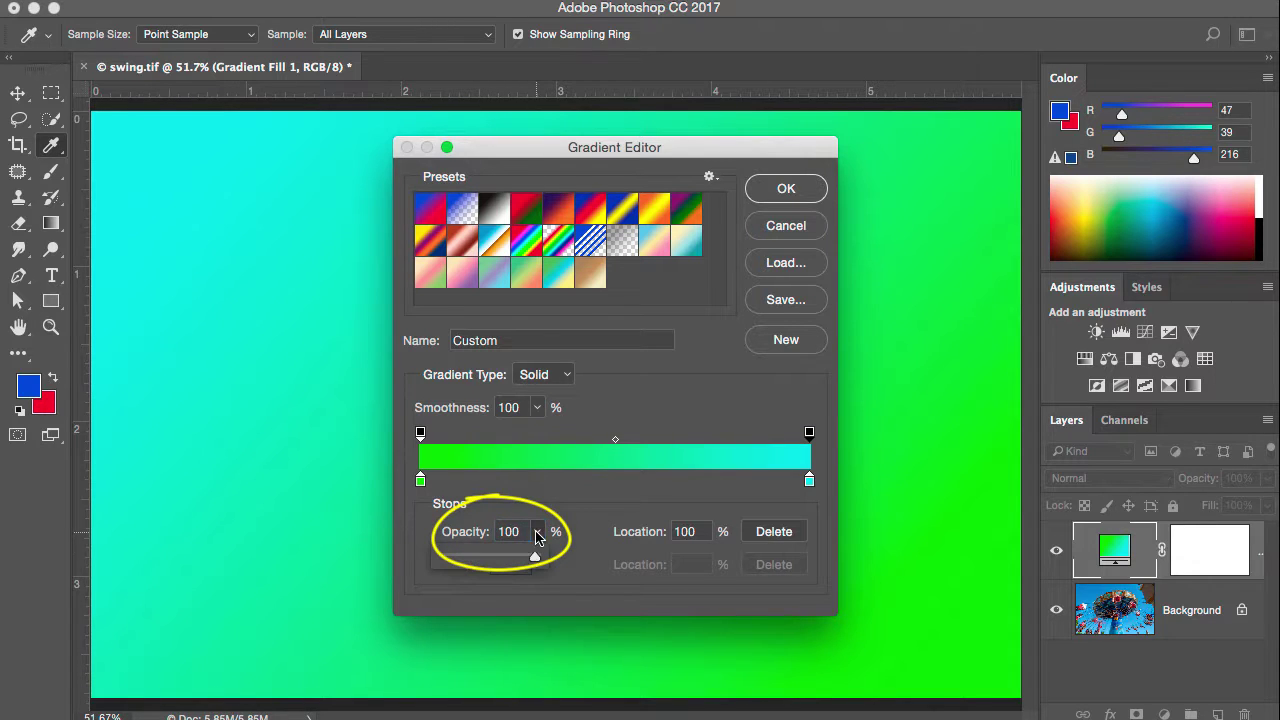
drag(535, 559, 429, 560)
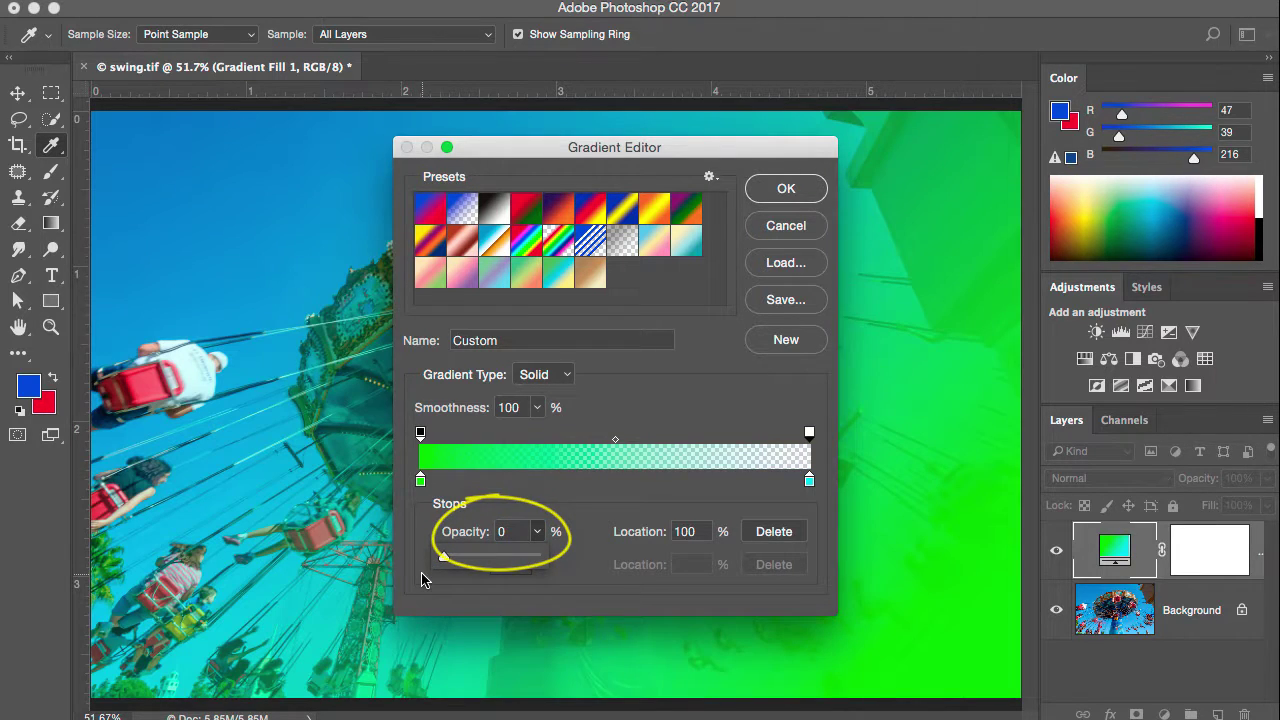
drag(502, 152, 915, 71)
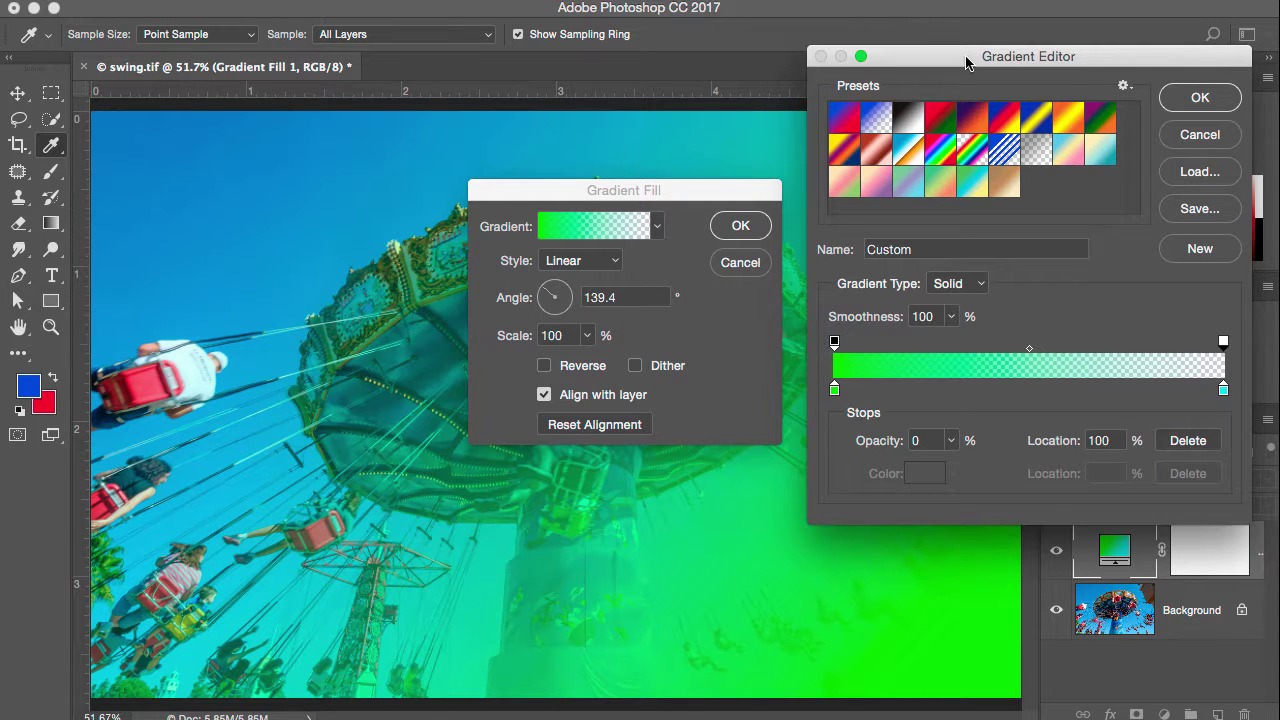
drag(966, 63, 498, 148)
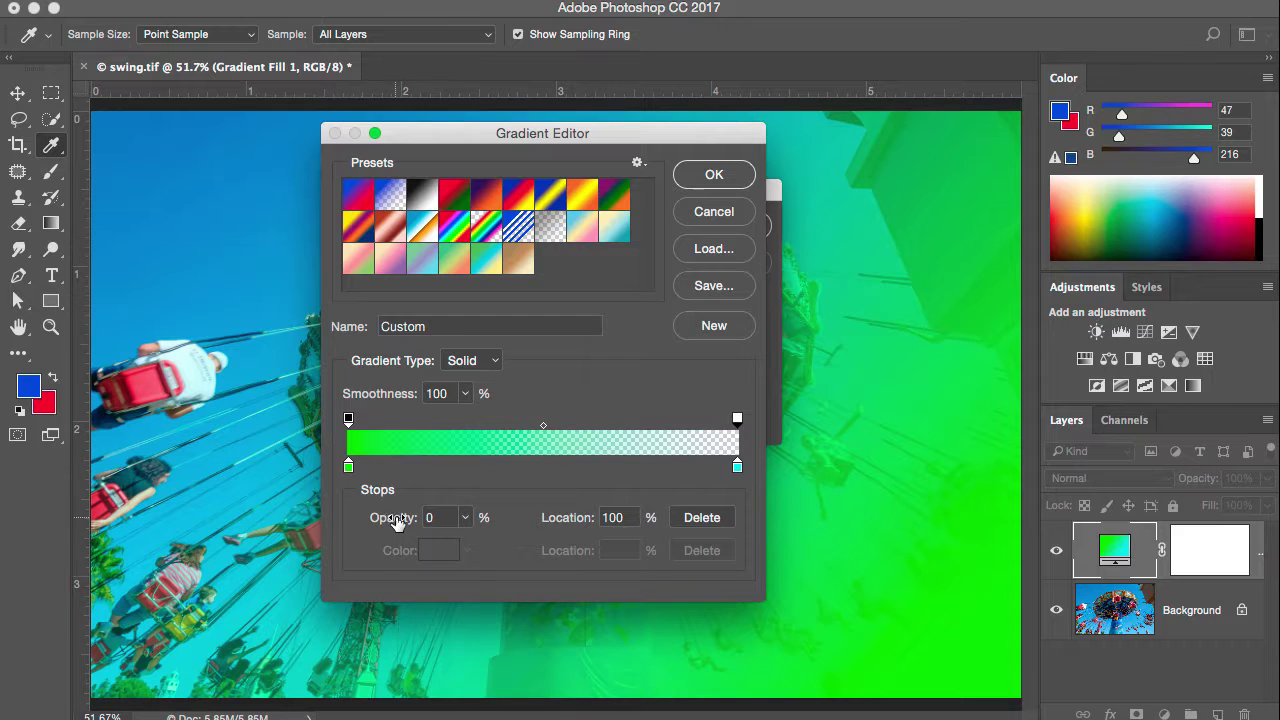
- Set the opacity stop at location 100% to 47% and accept the edited gradient
drag(397, 523, 457, 521)
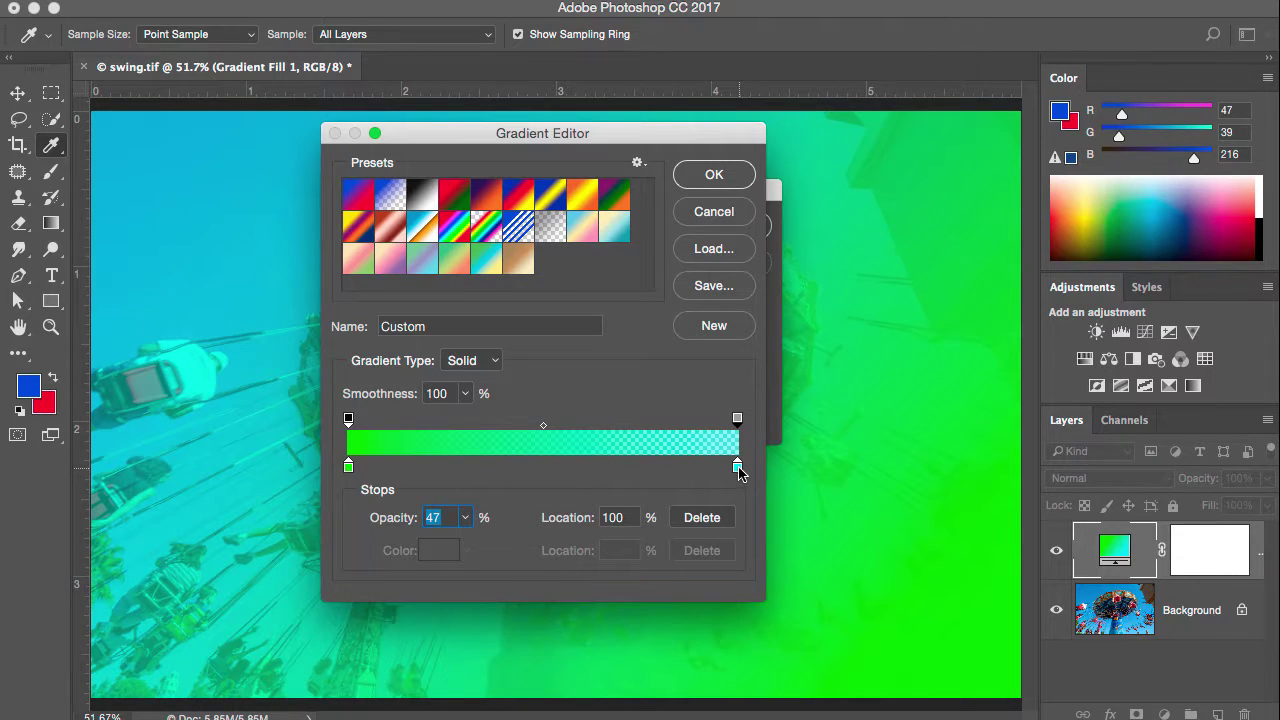
drag(423, 129, 506, 125)
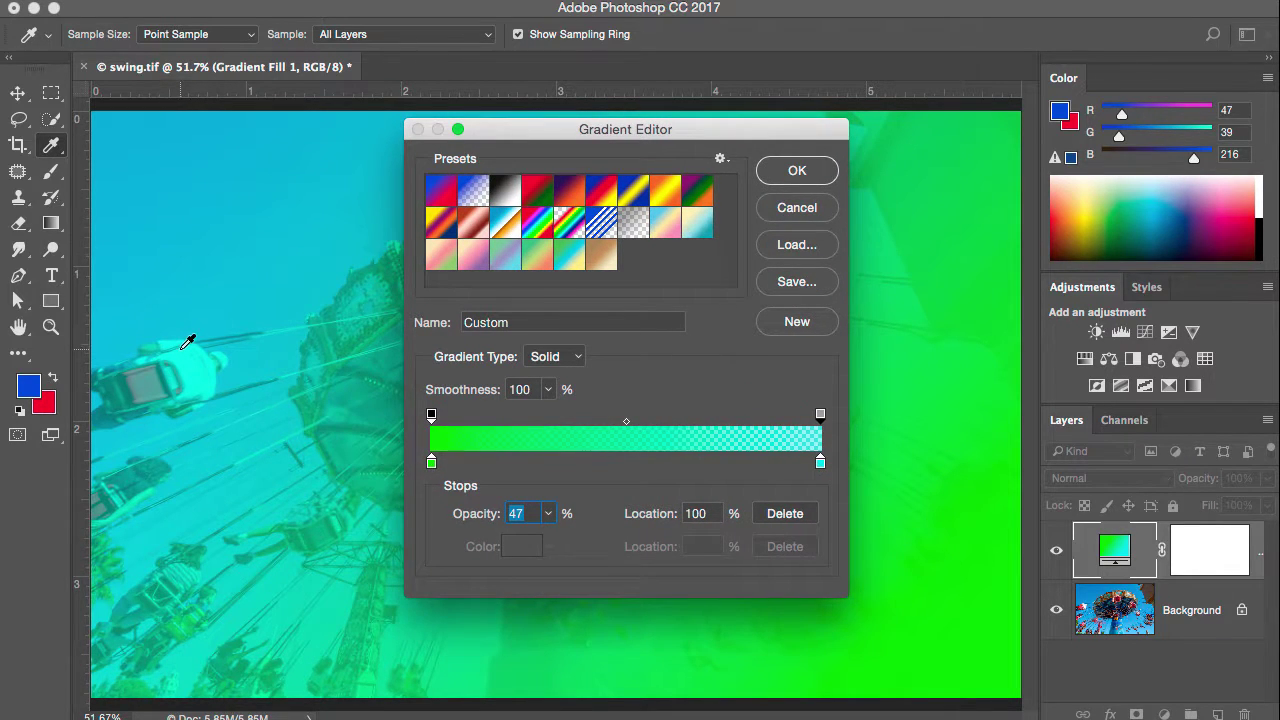
click(785, 171)
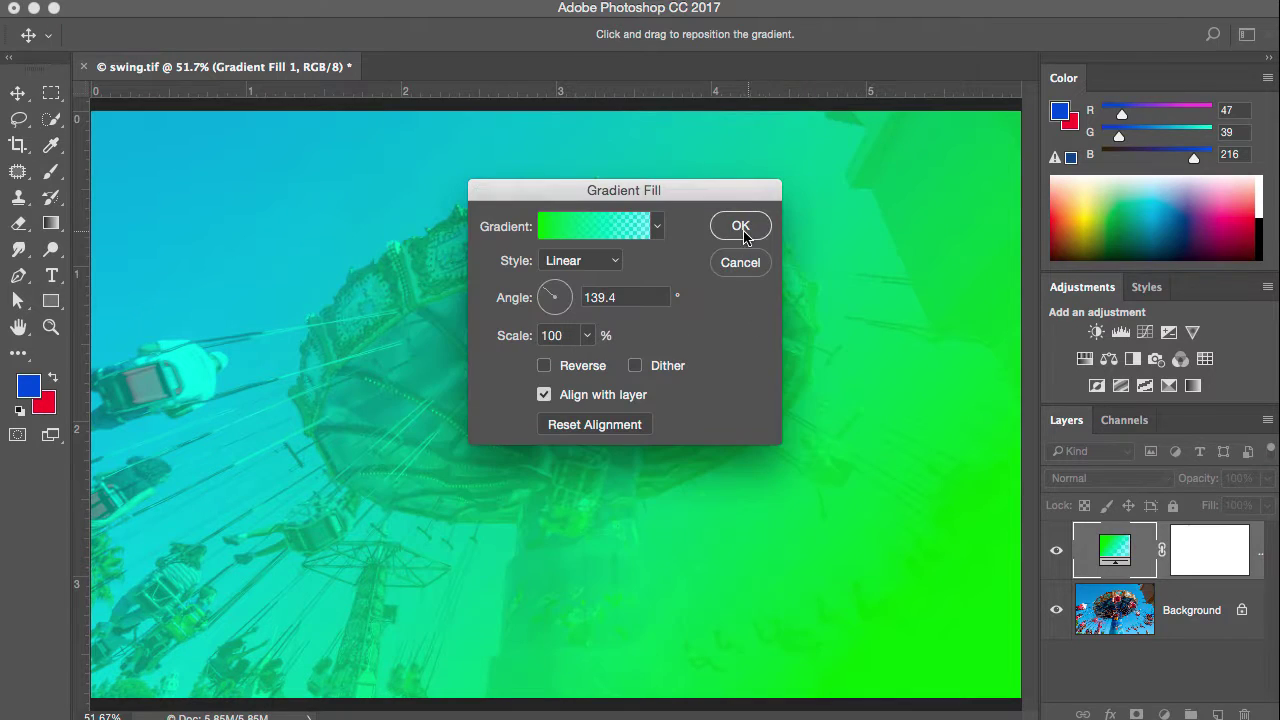
- Set the gradient fill's angle to -45° and move its dialog clear of the image
drag(549, 297, 565, 311)
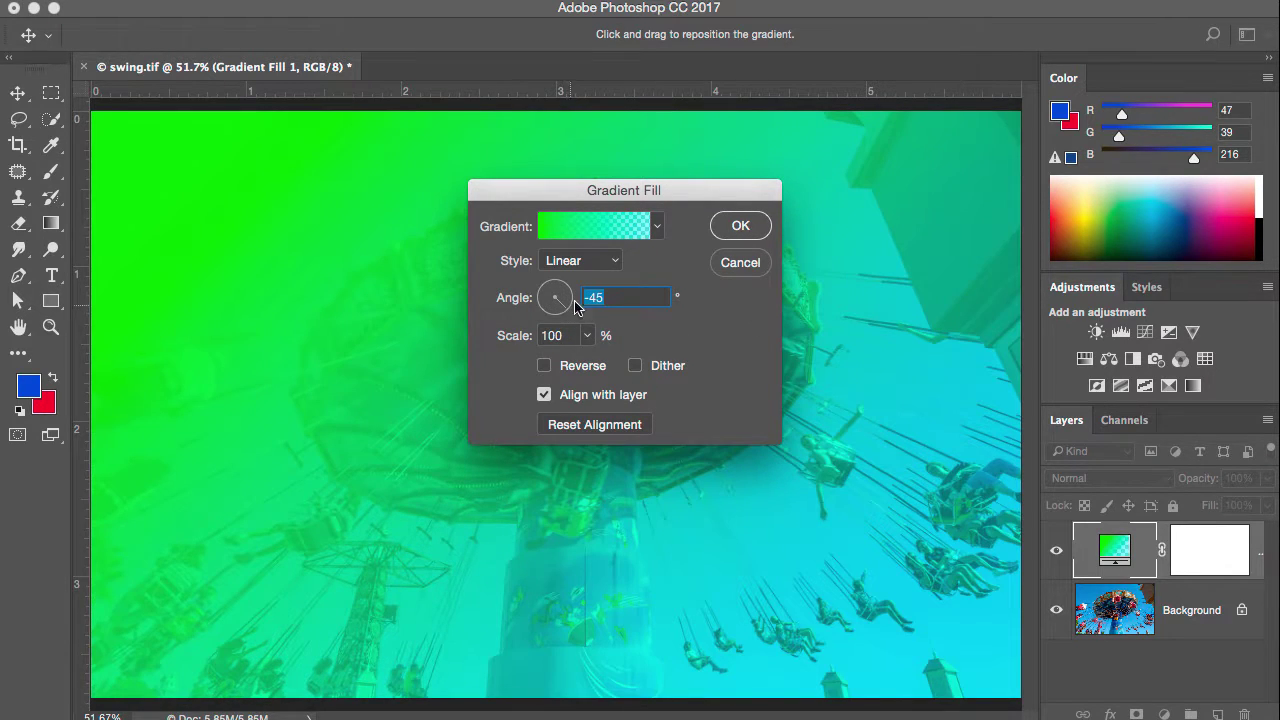
drag(705, 200, 828, 213)
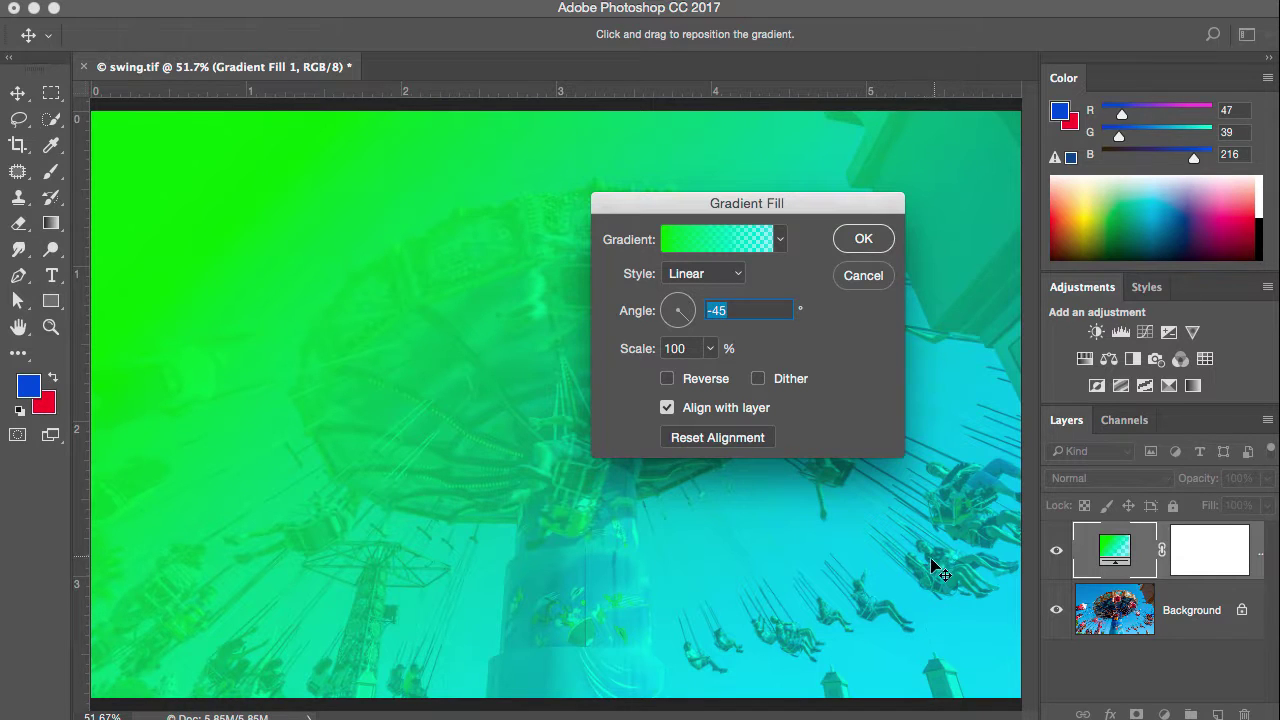
- Edit the fill's gradient and set the opacity stop at location 100% to 100% opacity
click(688, 234)
click(702, 245)
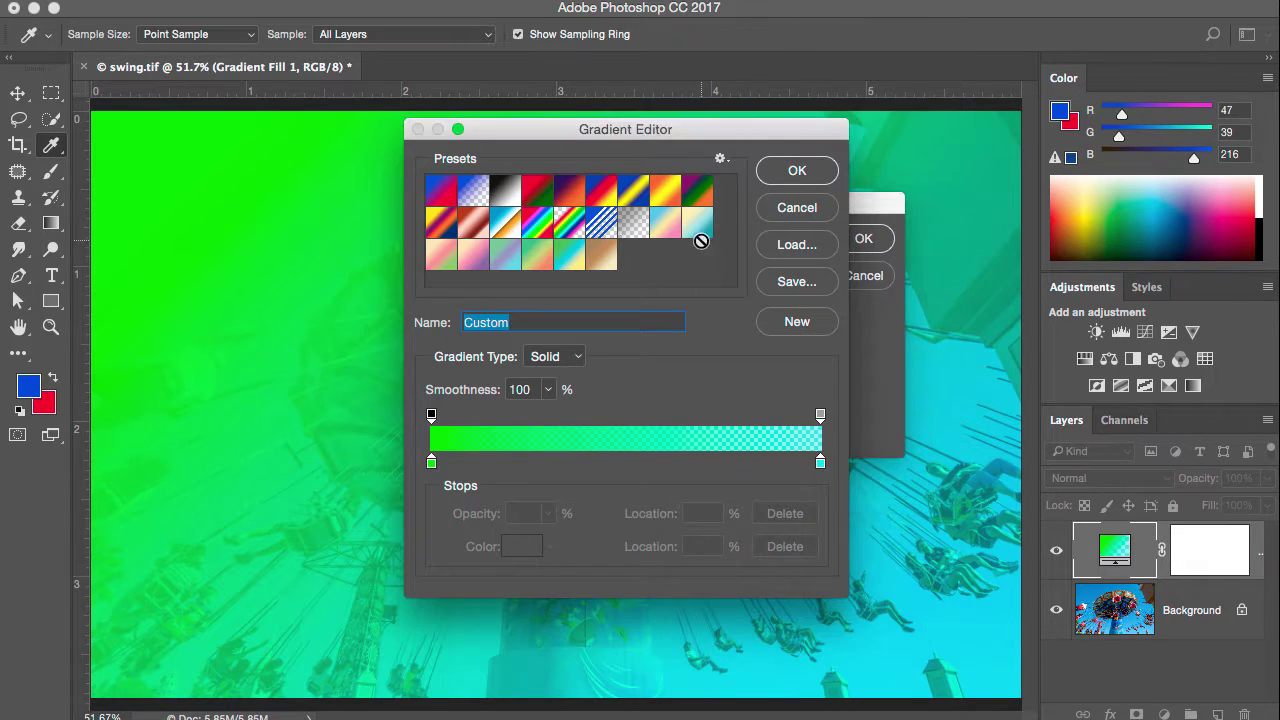
click(820, 415)
click(548, 513)
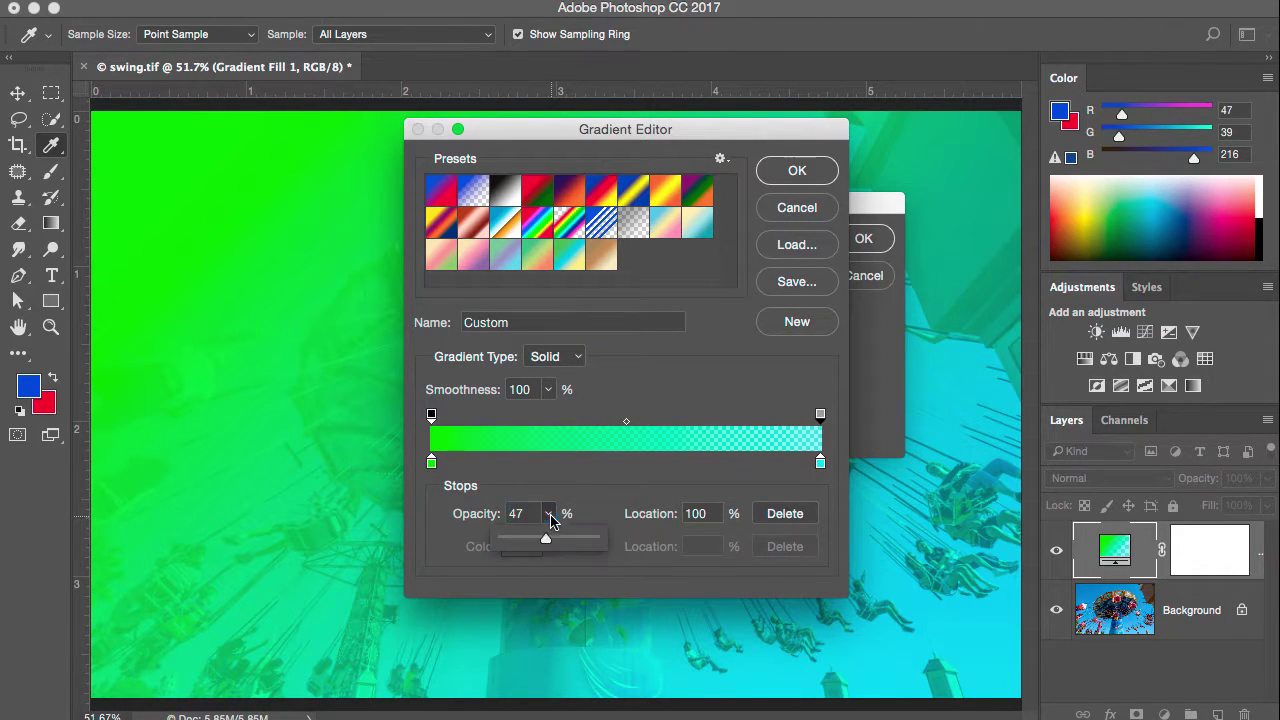
drag(544, 538, 683, 560)
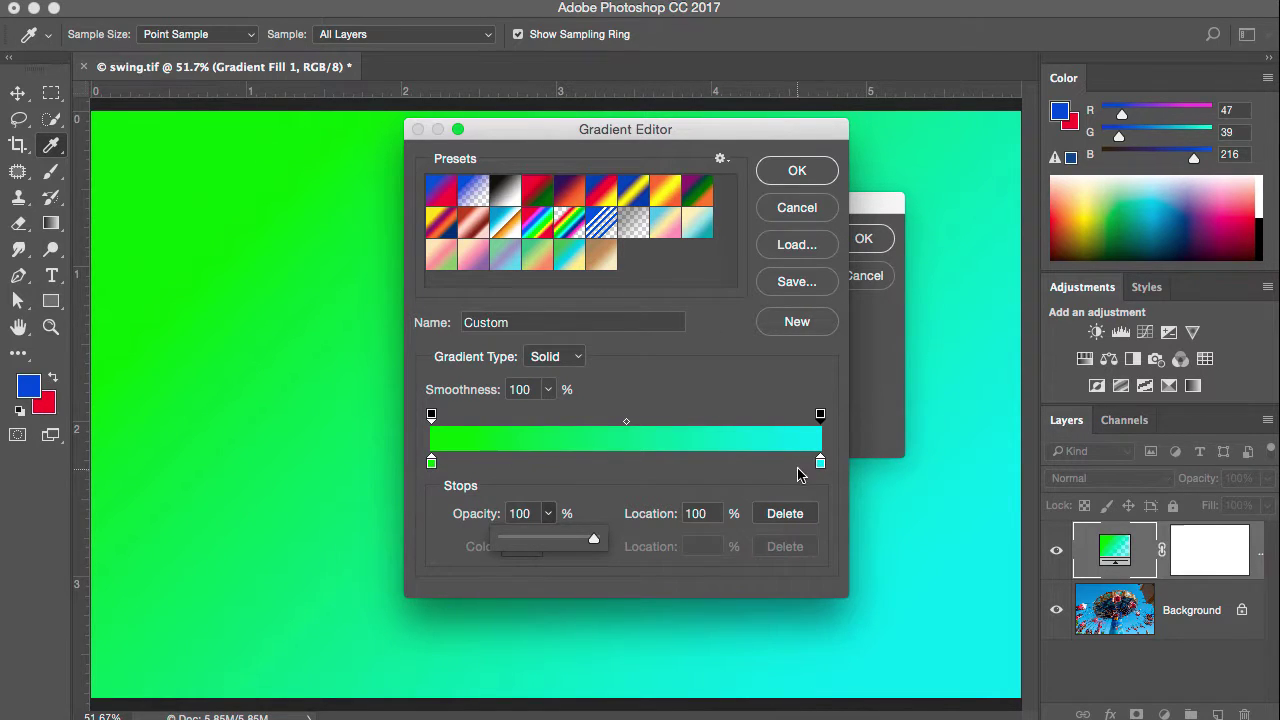
- Add a color stop at location 49% between the green and cyan stops and color it red (#d84c27)
click(624, 465)
click(625, 463)
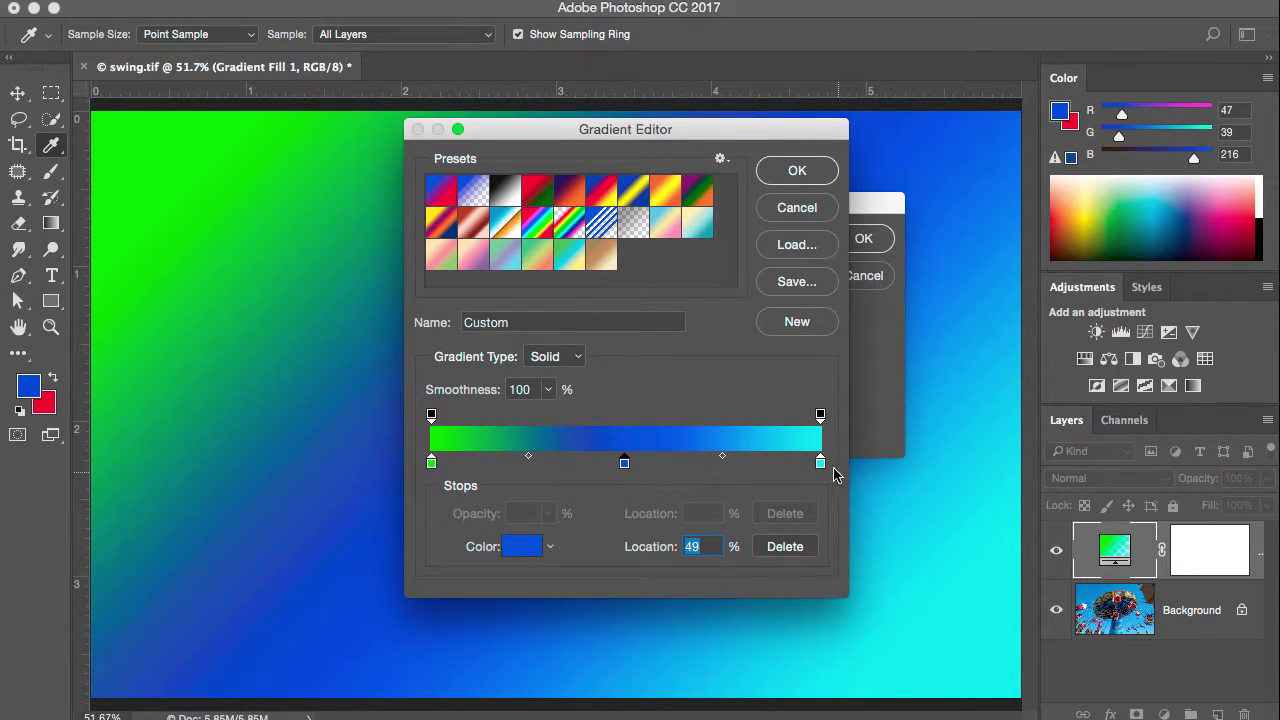
click(519, 549)
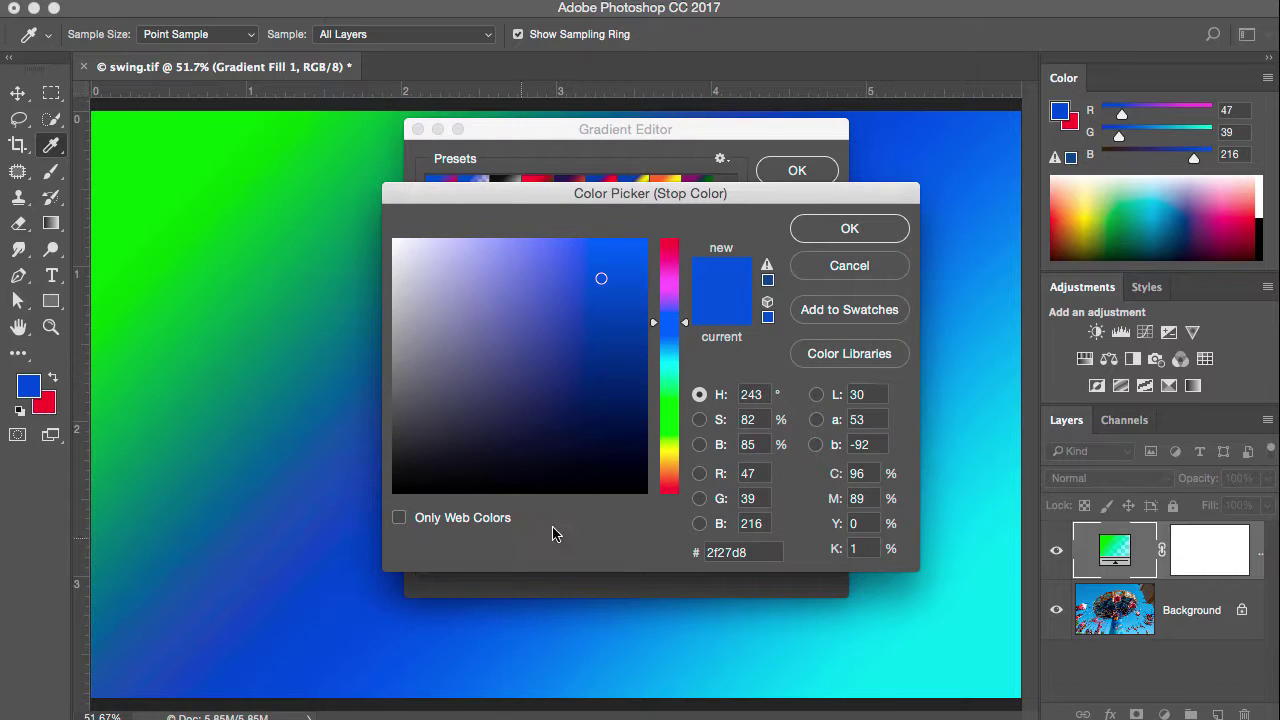
click(668, 487)
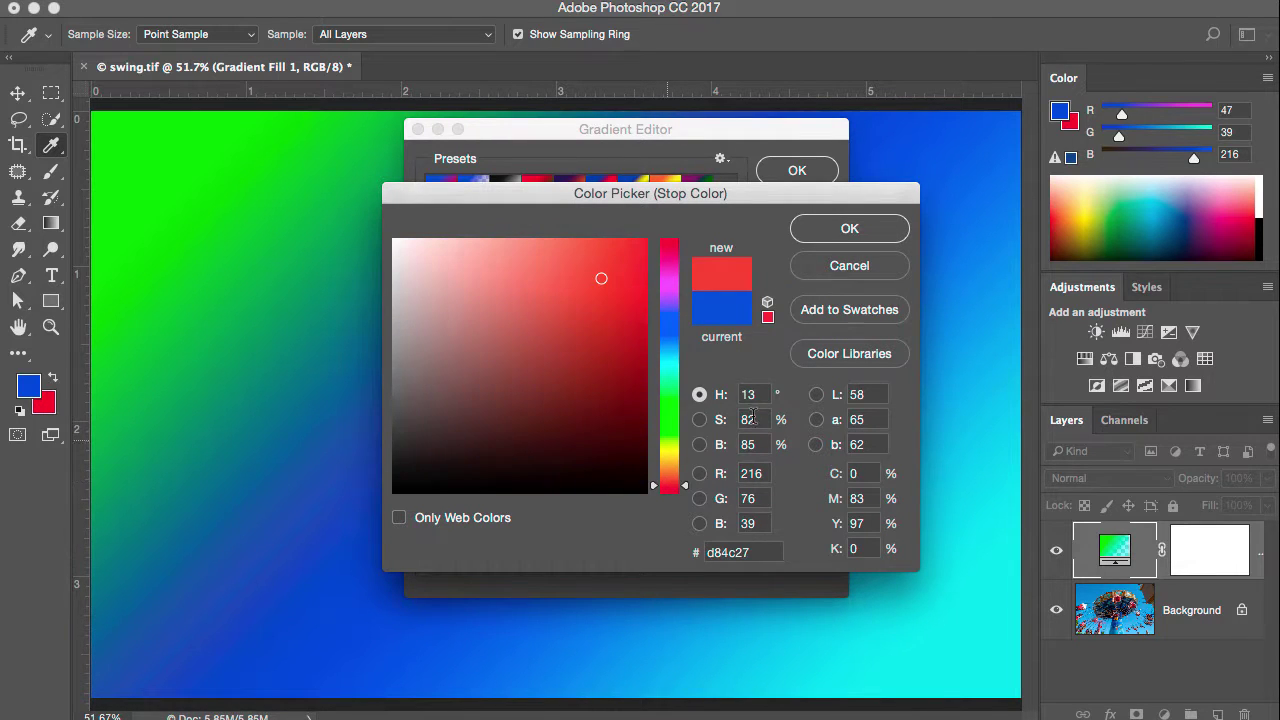
click(849, 228)
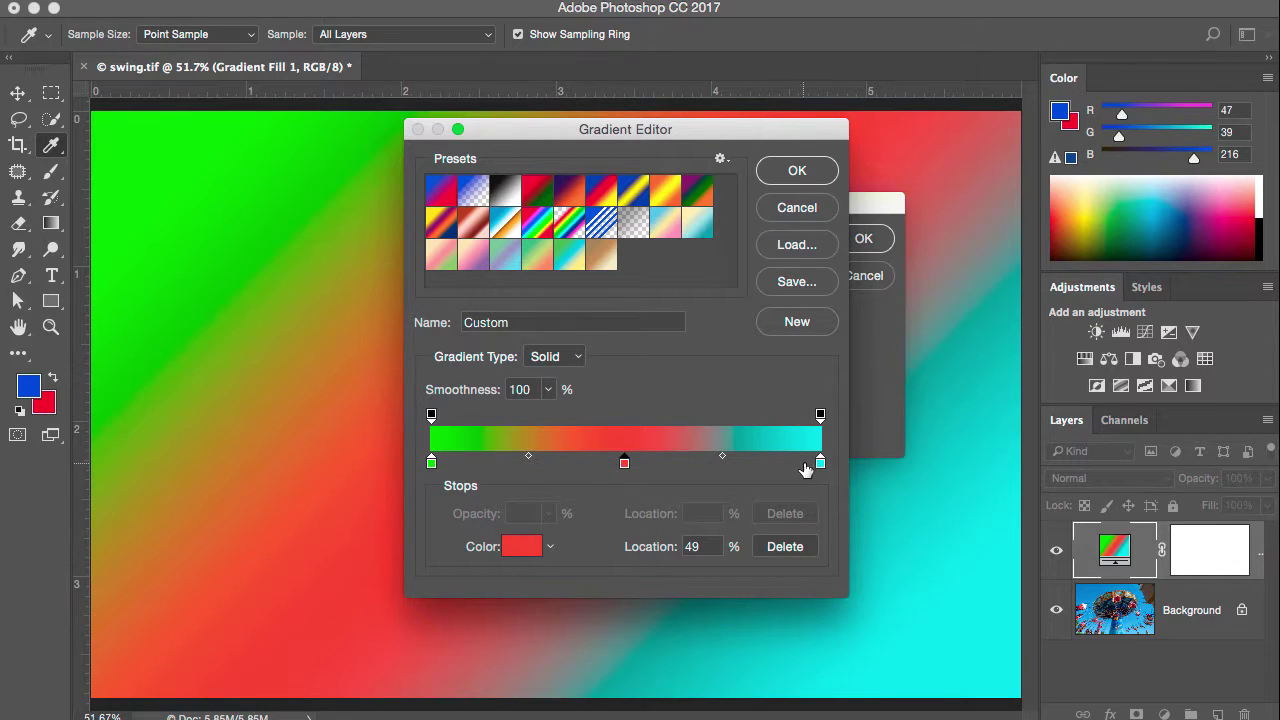
- Shift the color midpoint between the green and red stops to 17% and further to 5%, keeping the image clear of the Gradient Editor
click(529, 457)
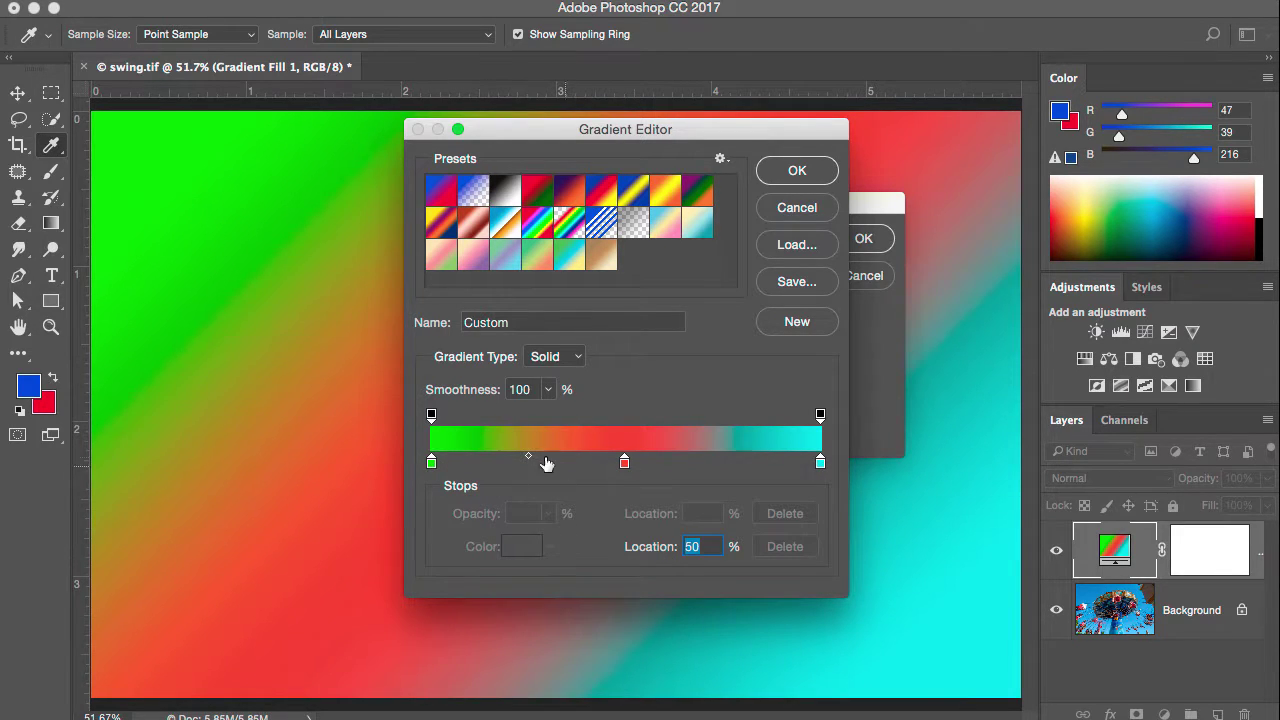
drag(530, 460, 468, 459)
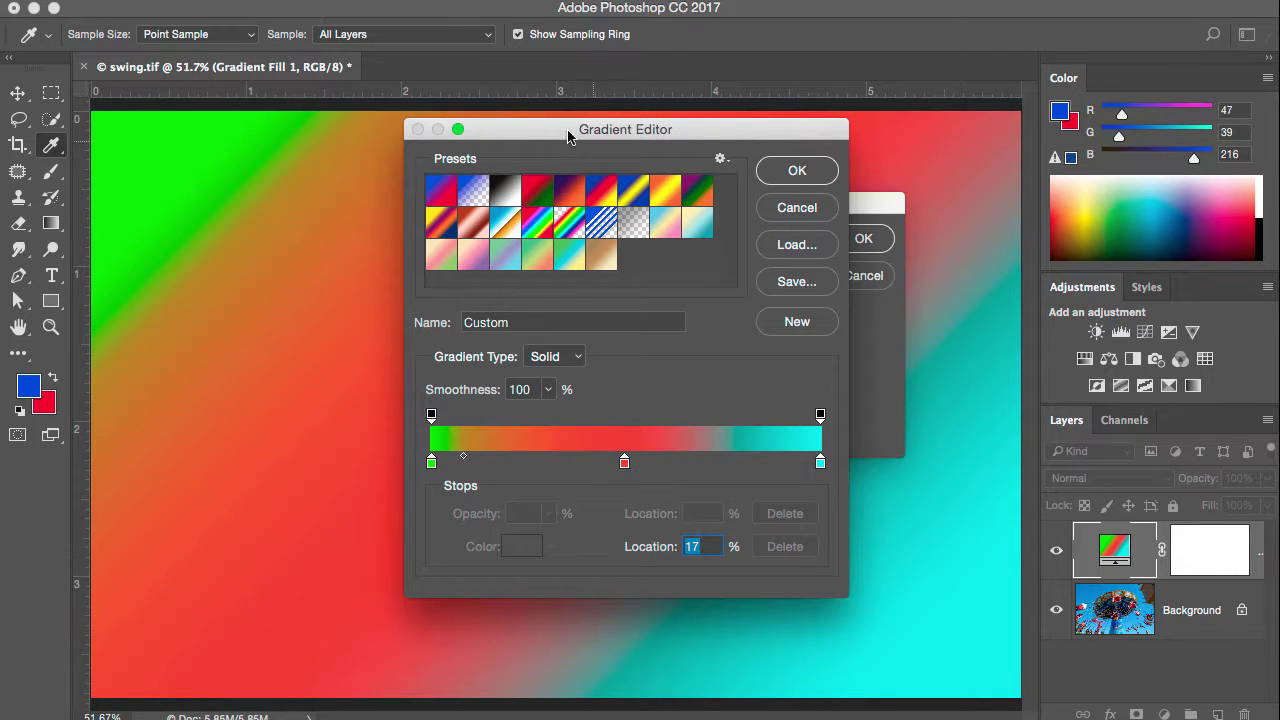
drag(567, 136, 763, 147)
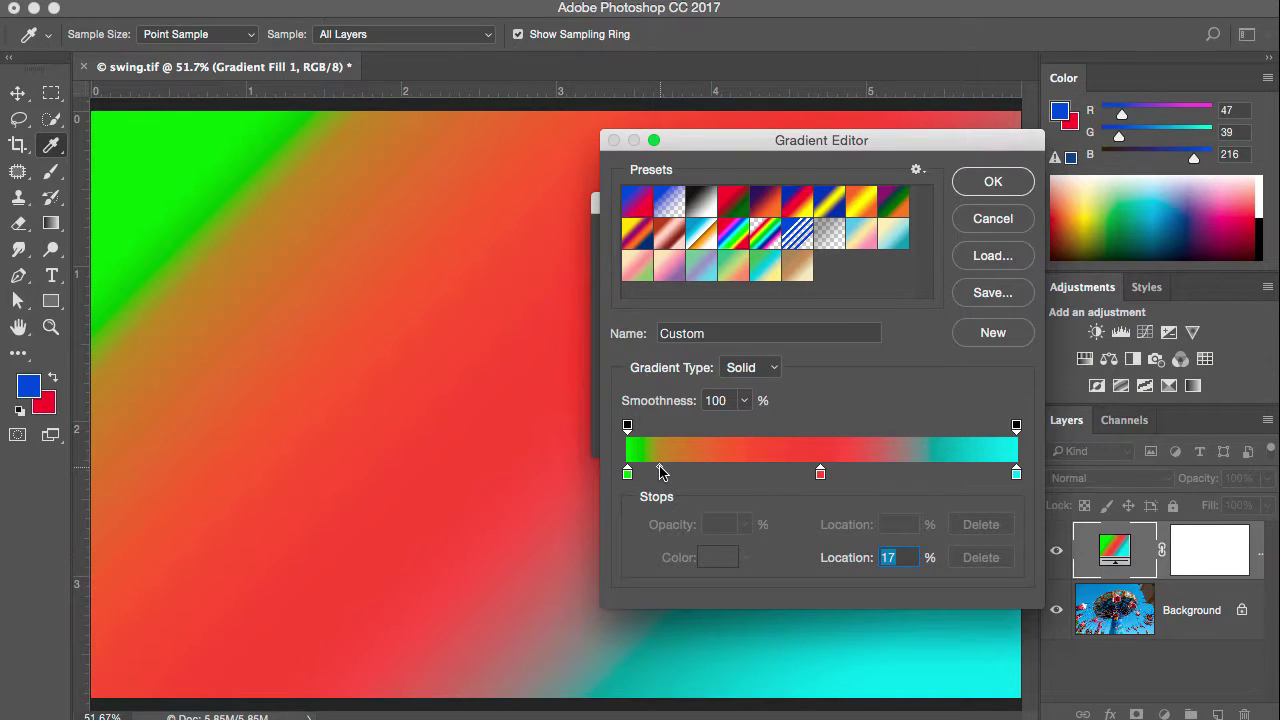
drag(651, 473, 641, 474)
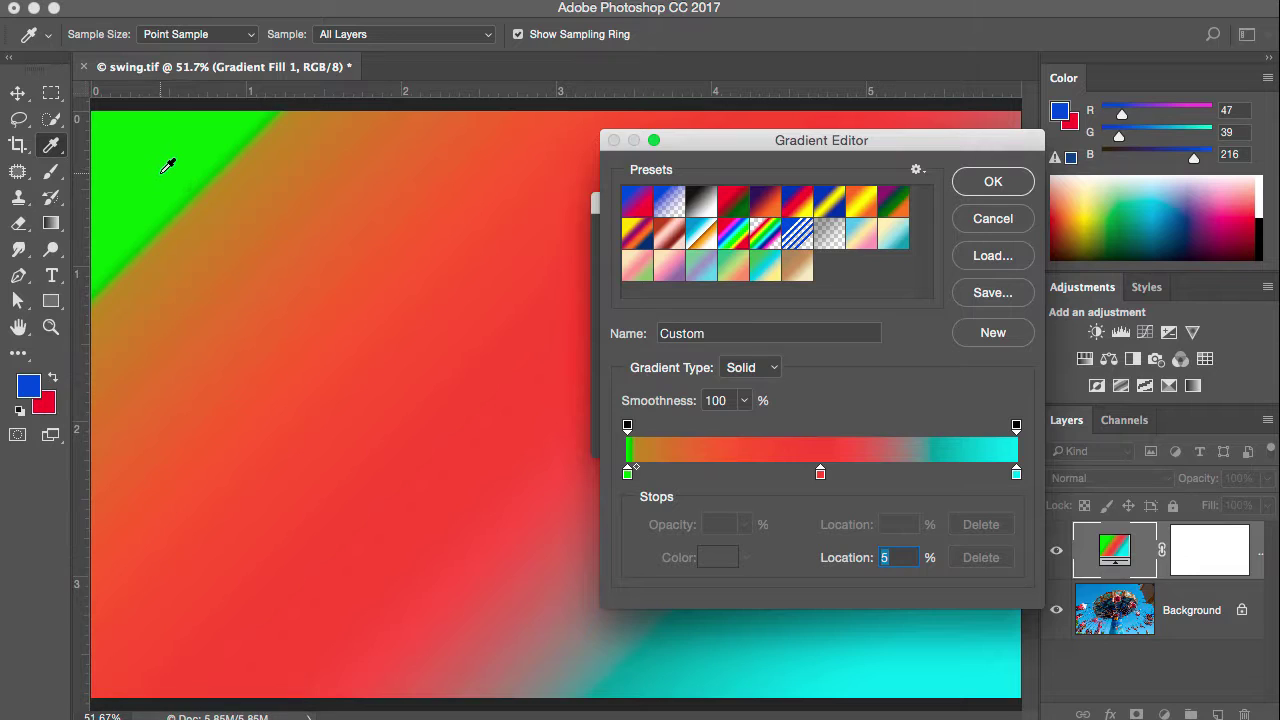
- Set the color midpoint between green and red to 94% and the midpoint between red and cyan to 80%
drag(636, 468, 812, 478)
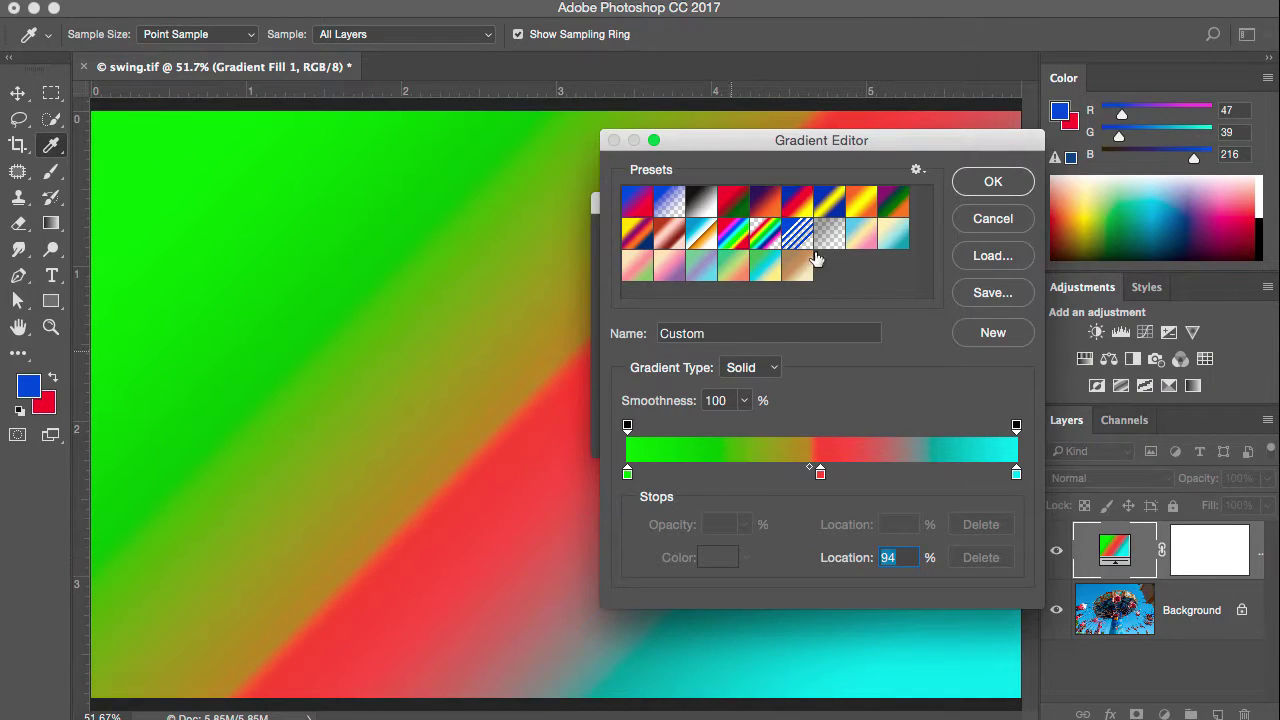
drag(894, 143, 657, 158)
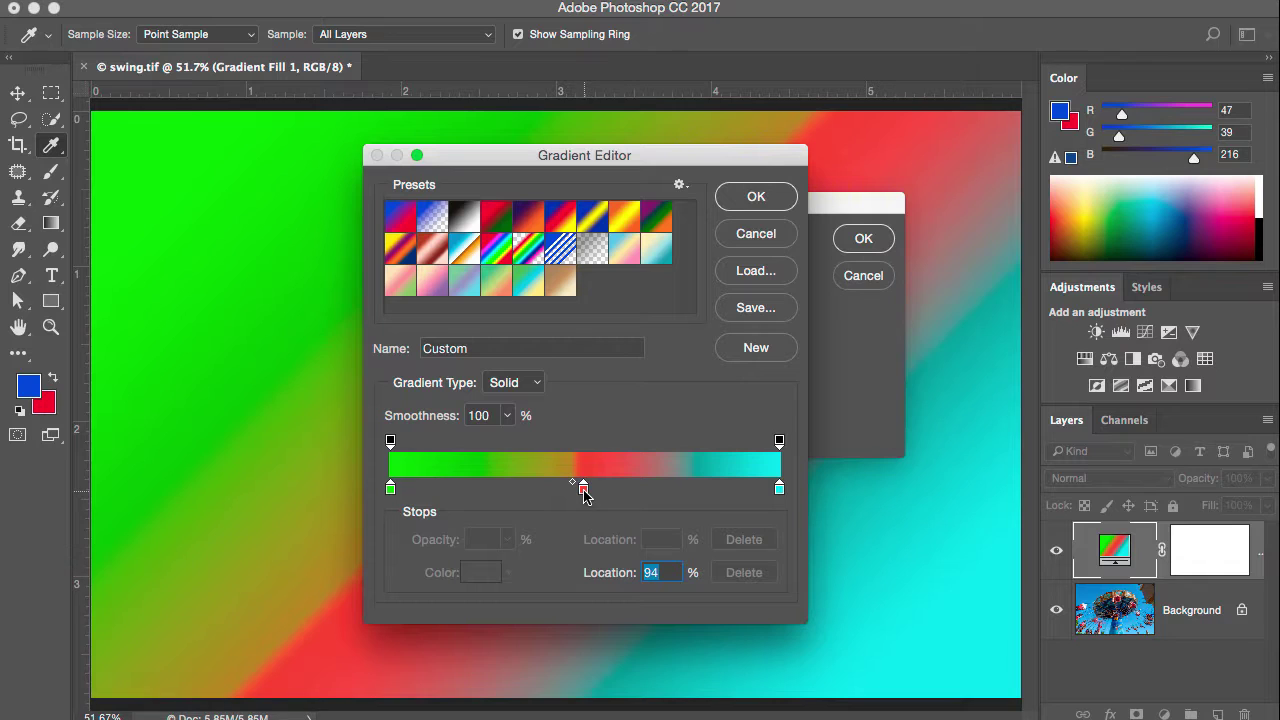
click(780, 490)
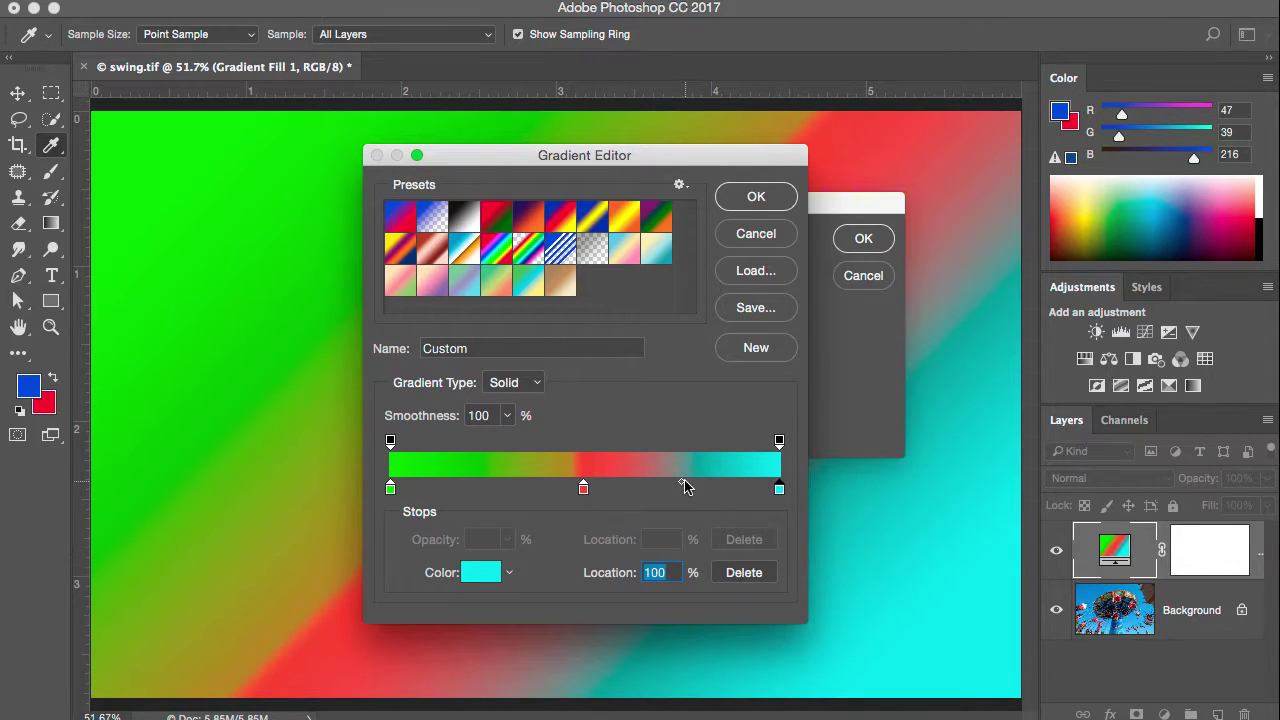
drag(682, 487, 740, 486)
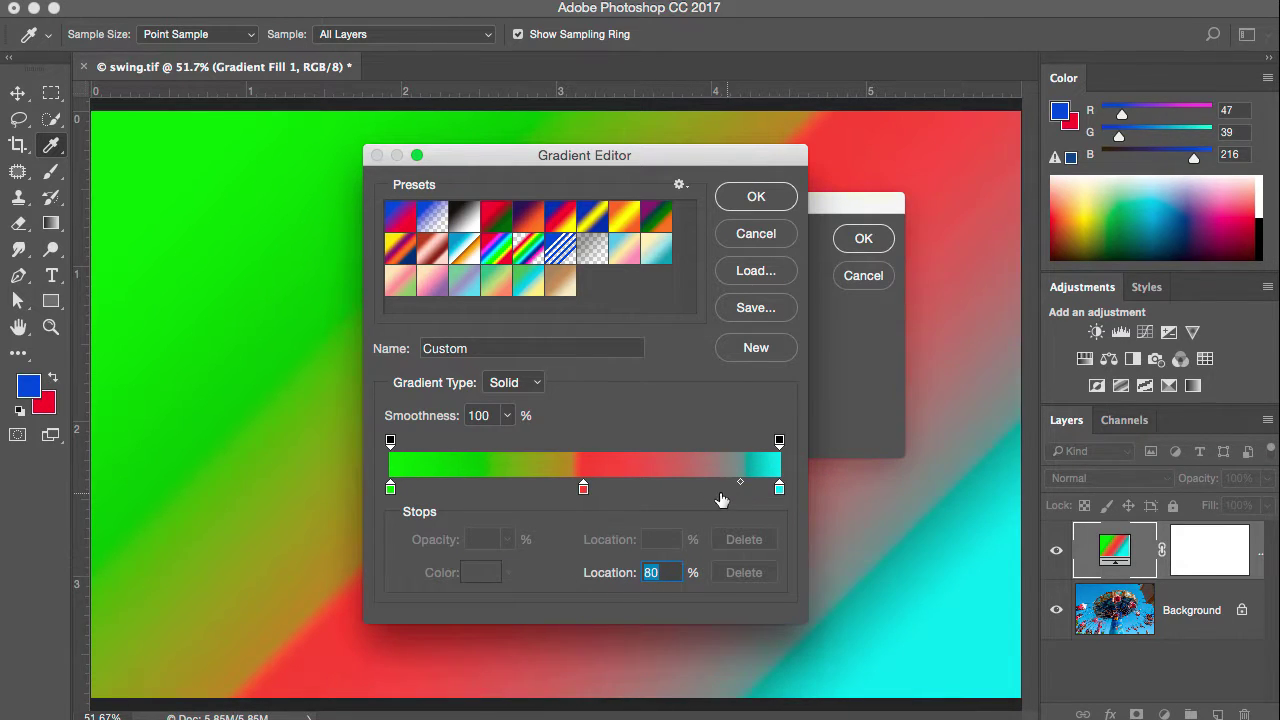
- Save the green, red and cyan gradient as a new preset named Custom and accept the edited gradient
click(677, 387)
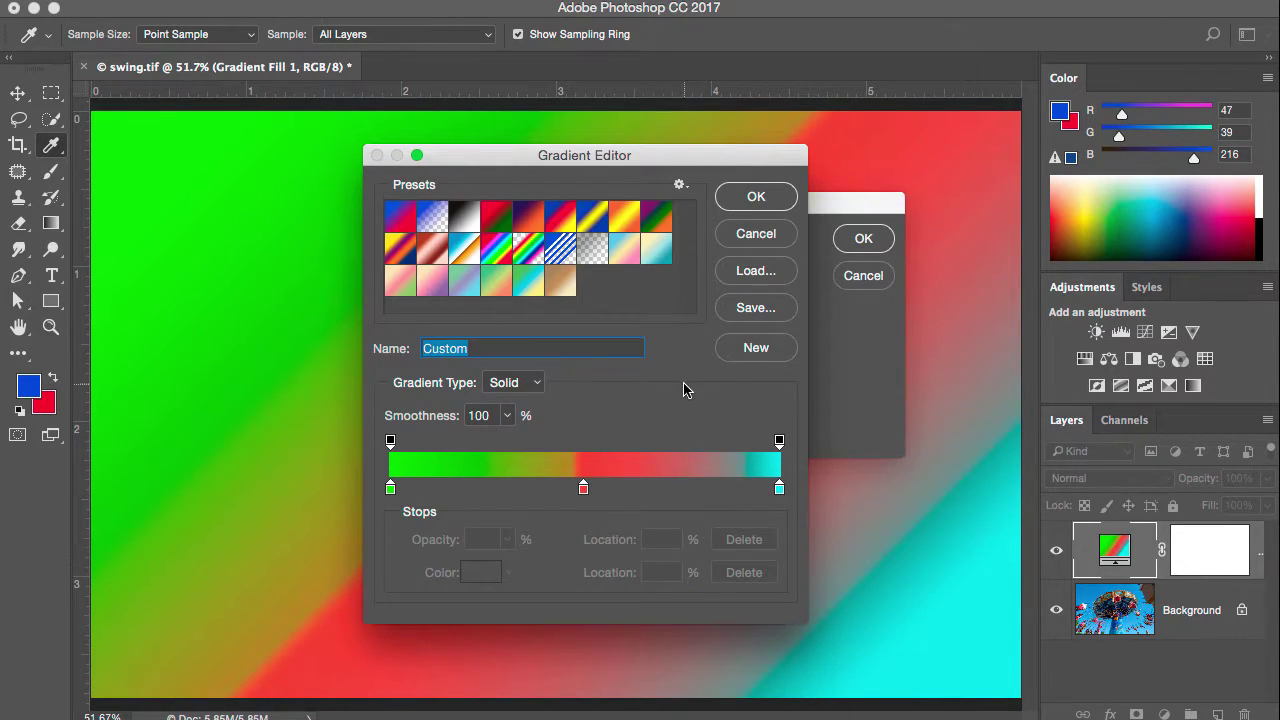
click(754, 352)
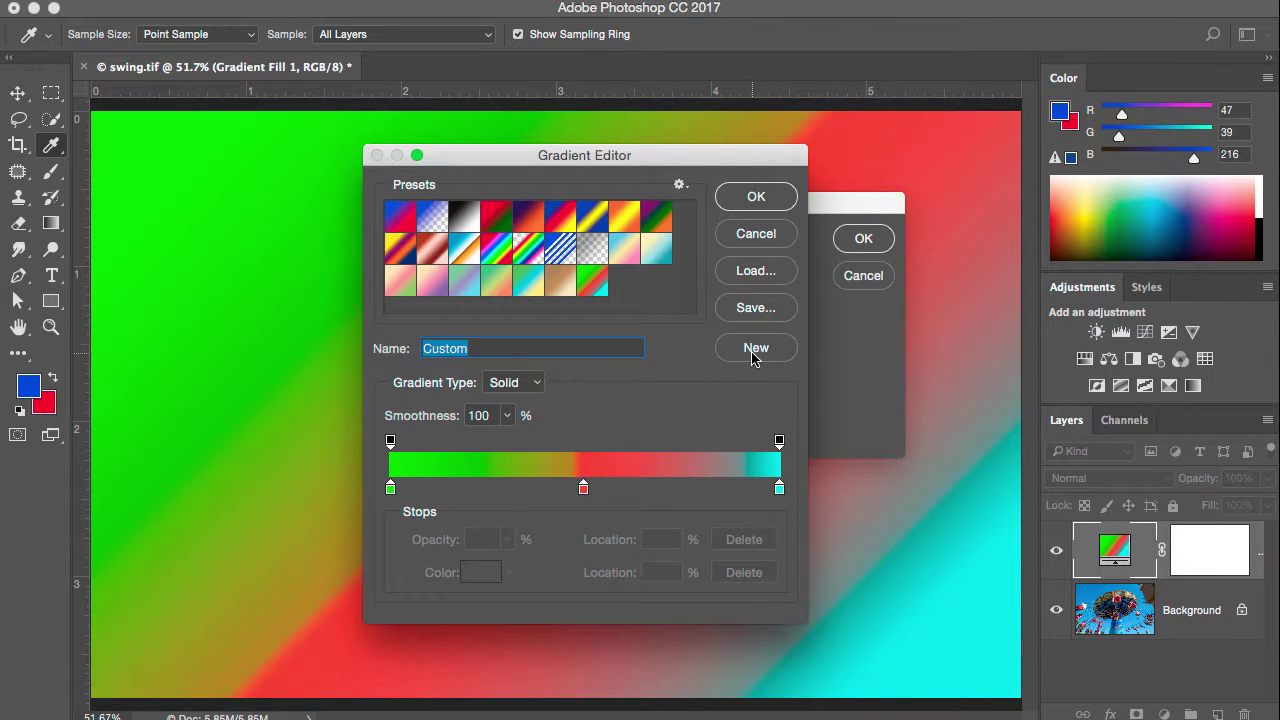
click(756, 198)
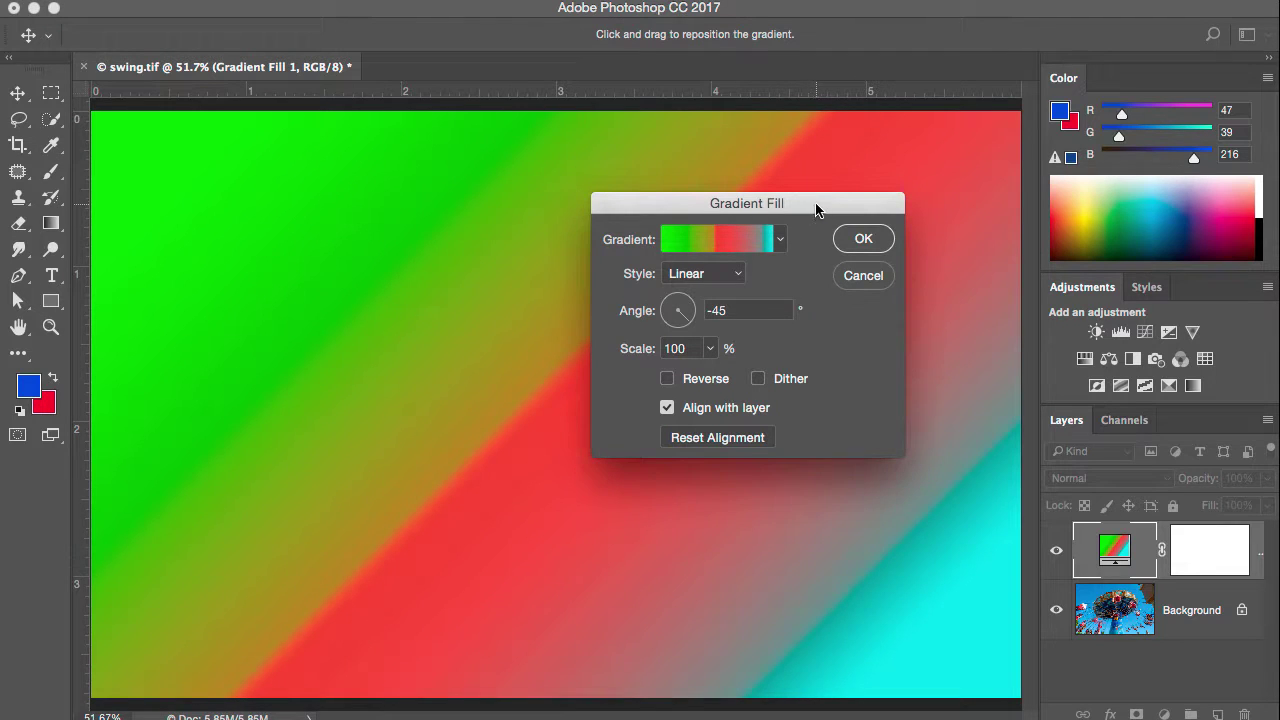
- Change the gradient fill's style to Radial, reverse its colors and keep the dialog clear of the circles
drag(816, 210, 726, 210)
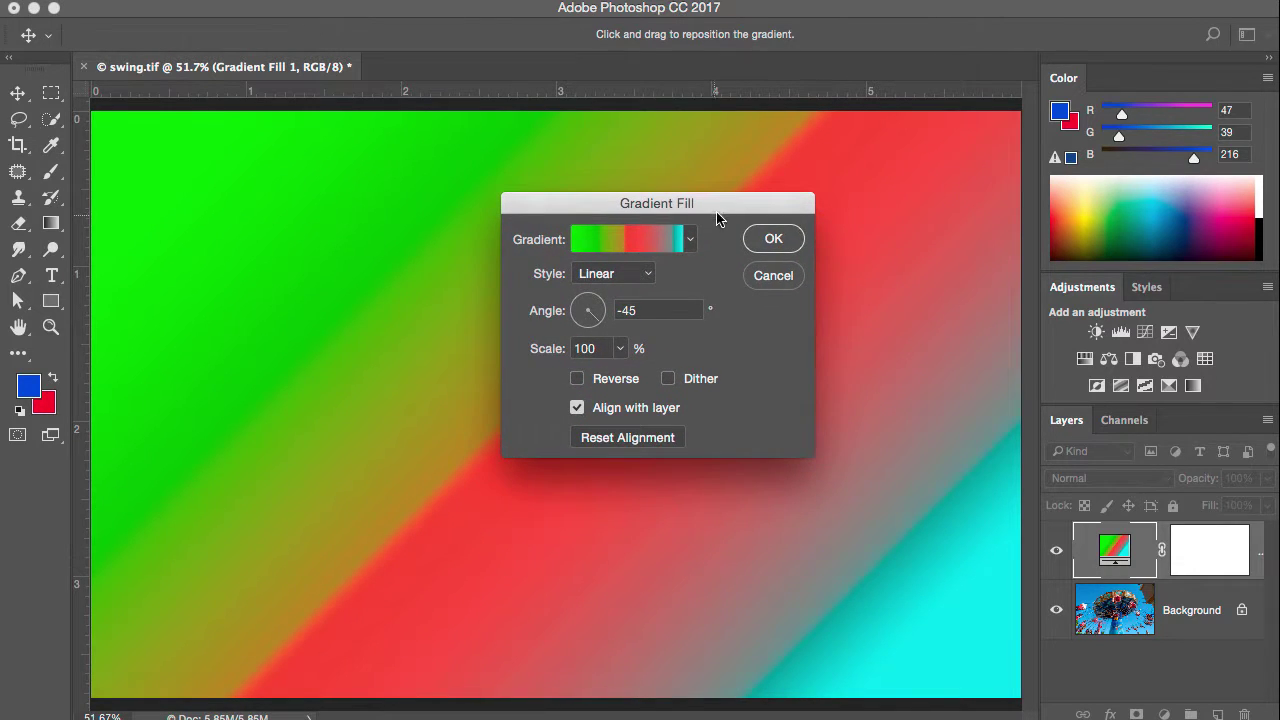
click(648, 276)
click(645, 290)
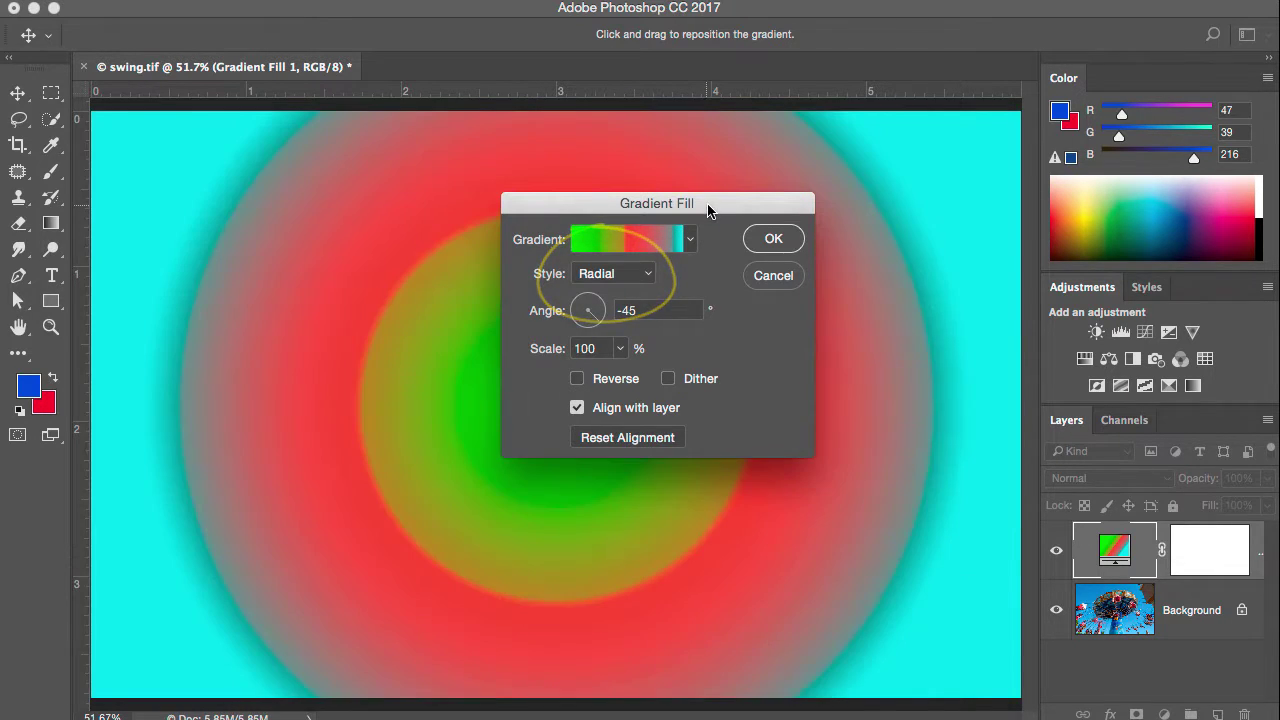
drag(709, 201, 1055, 86)
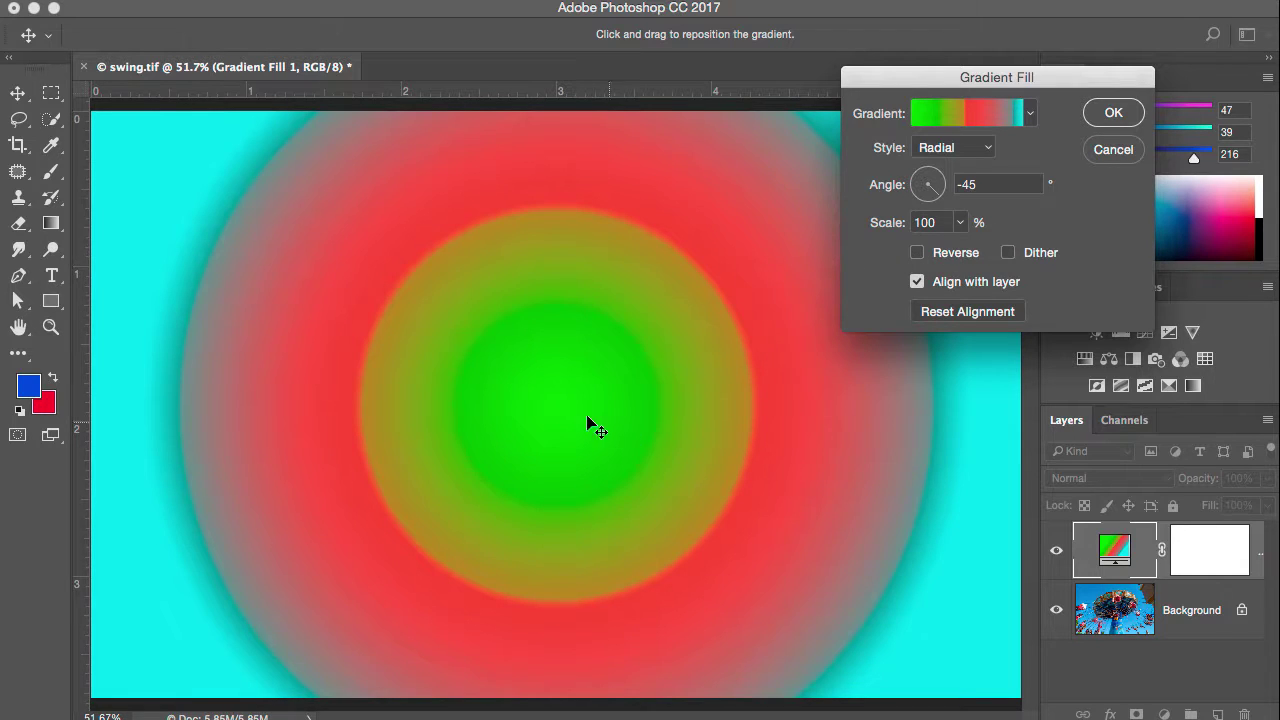
click(917, 253)
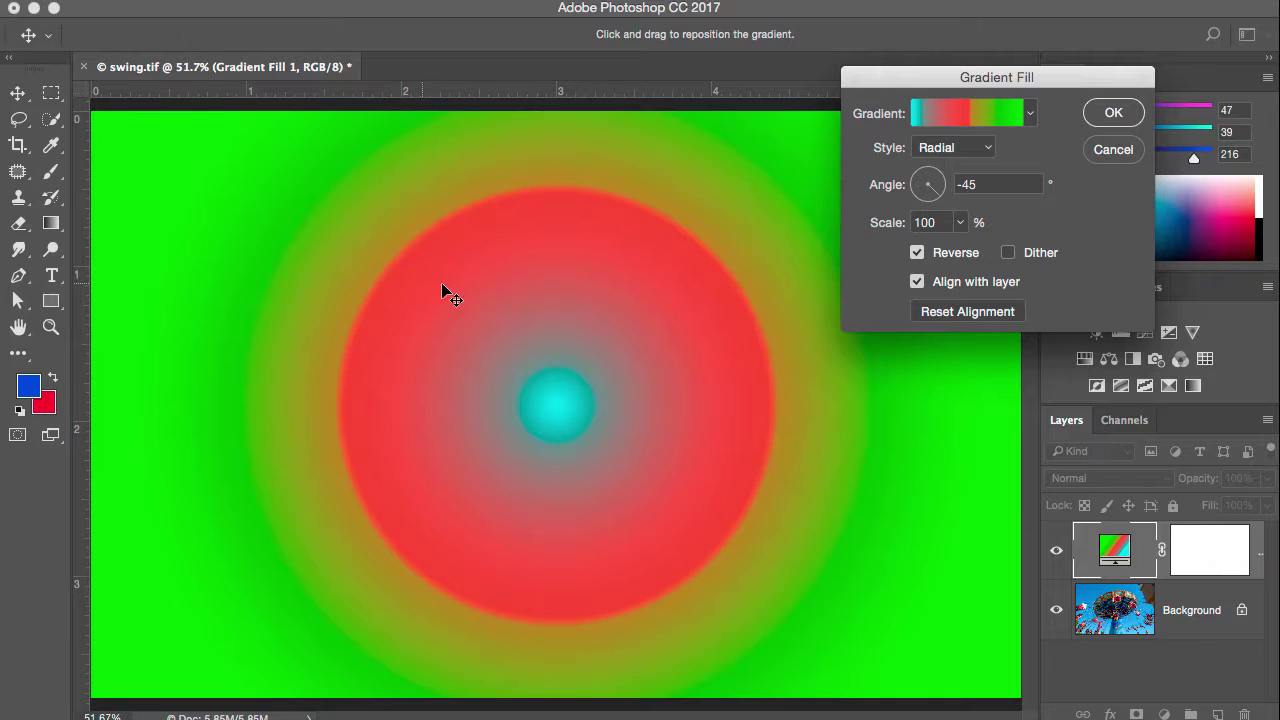
drag(927, 82, 960, 118)
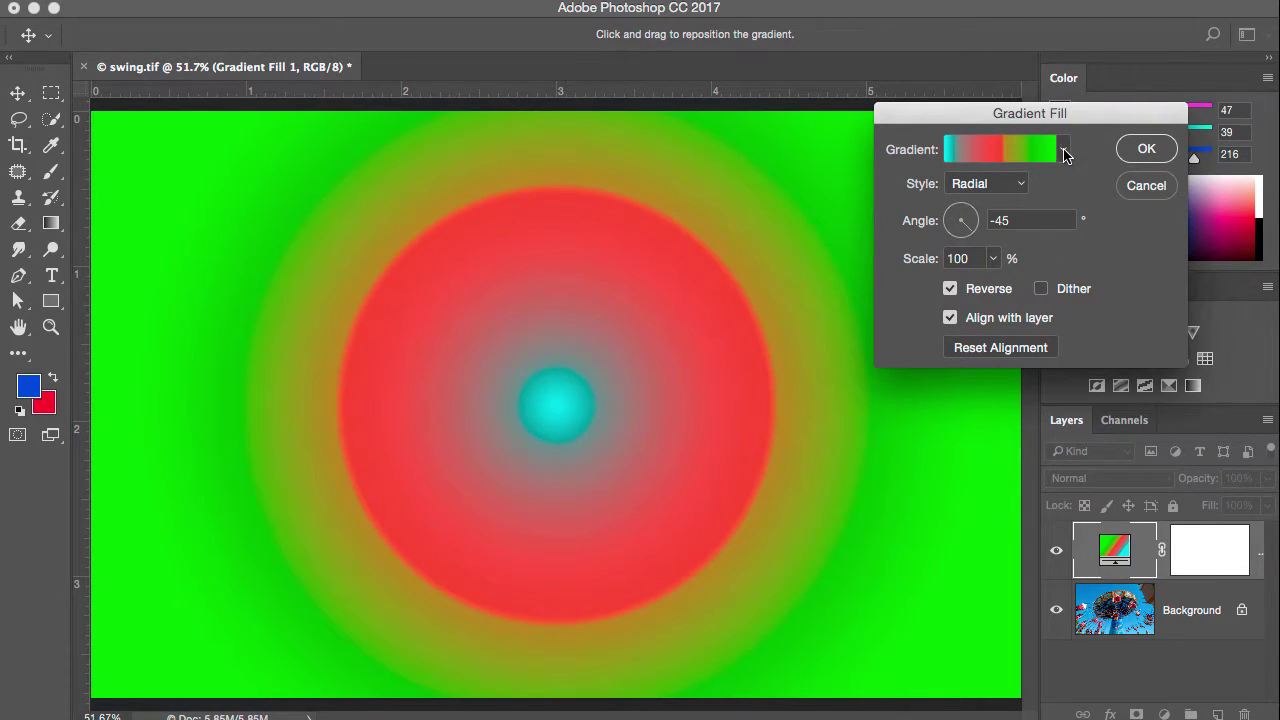
- Apply the Black, White preset to the radial fill and reduce its scale to 67%
click(1065, 152)
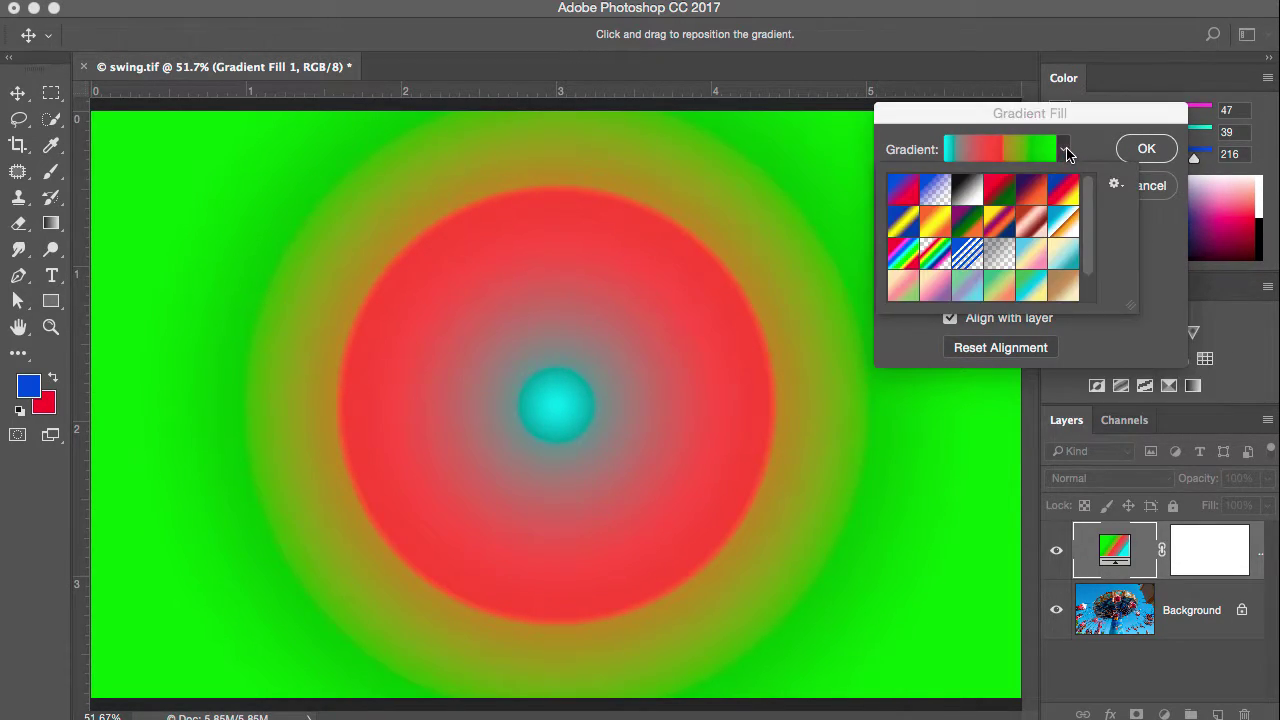
click(968, 192)
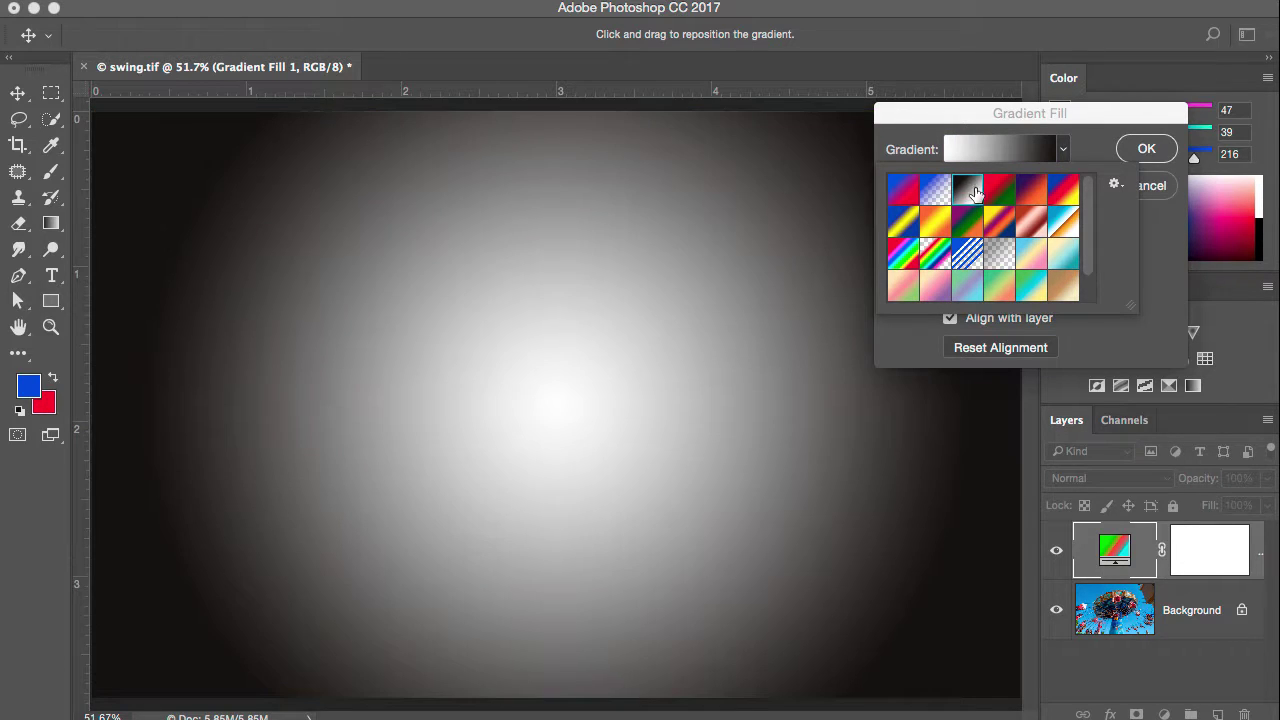
click(1108, 143)
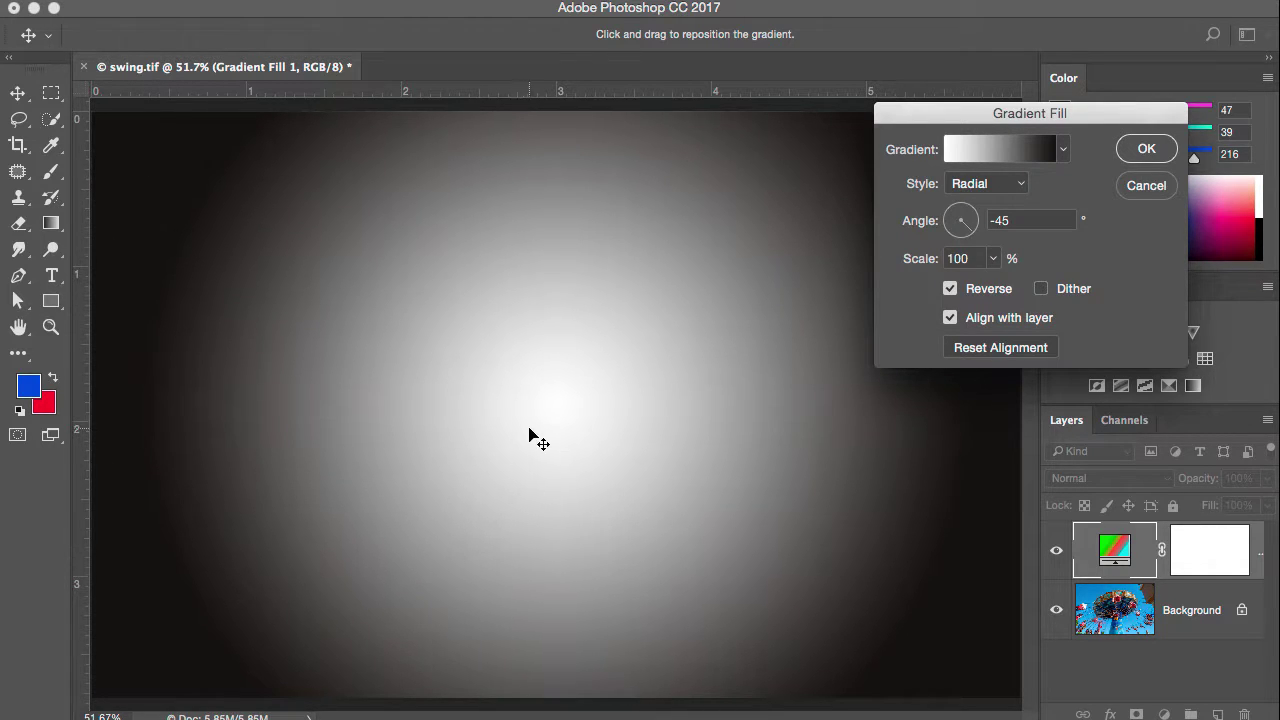
click(993, 258)
mouse_move(993, 288)
mouse_down()
mouse_move(1019, 288)
mouse_move(989, 288)
mouse_up()
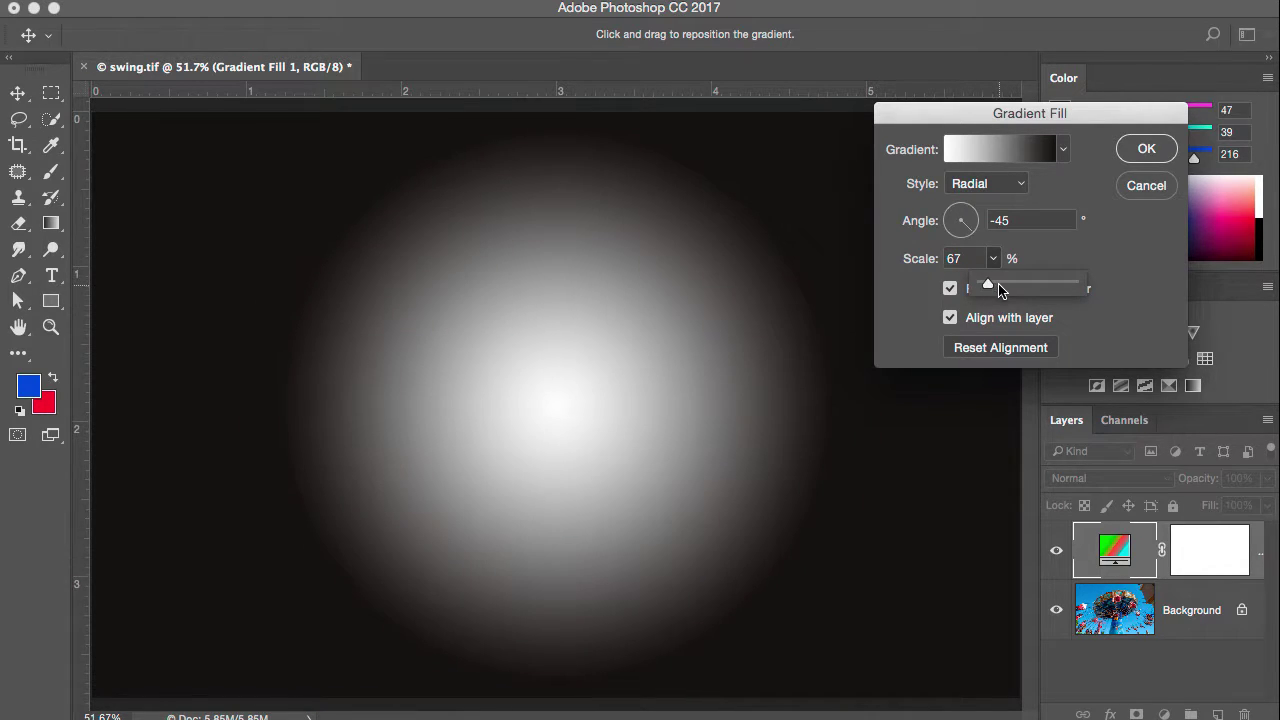
- Move the opacity stop at the gradient's white end to location 99%, set it to 0% opacity and move the editor off the photo
click(1016, 150)
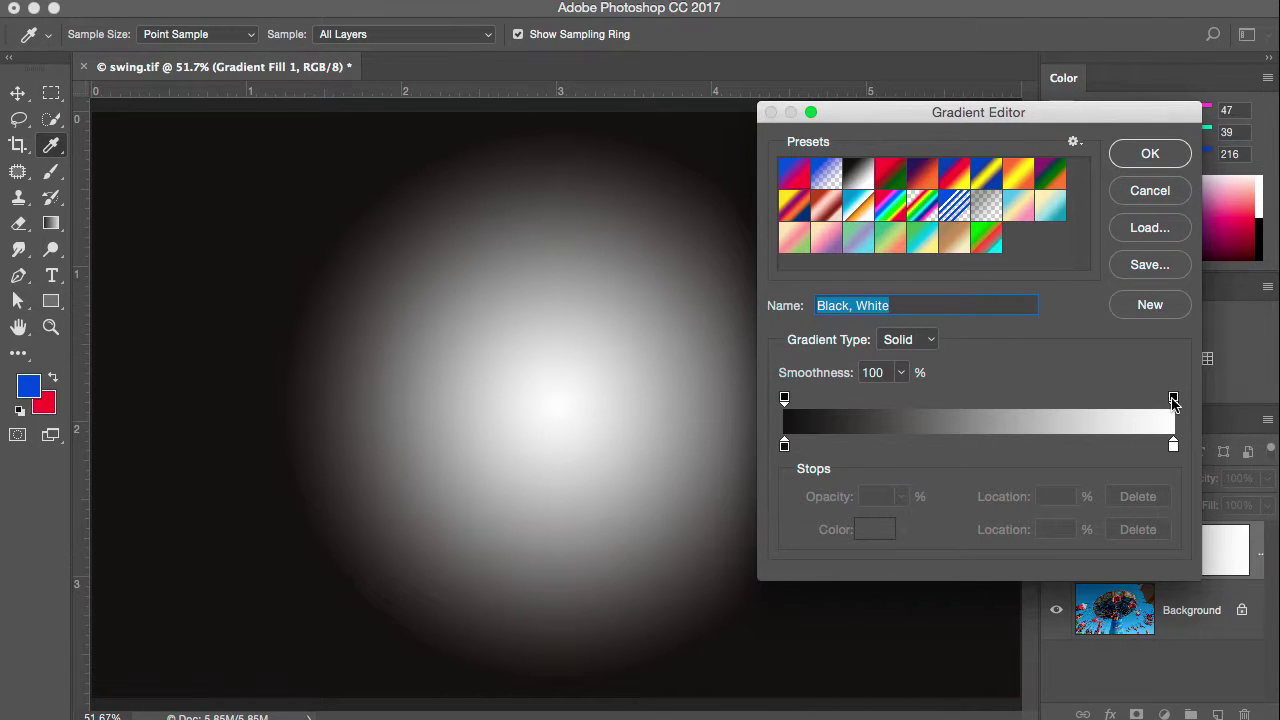
drag(1174, 400, 1171, 399)
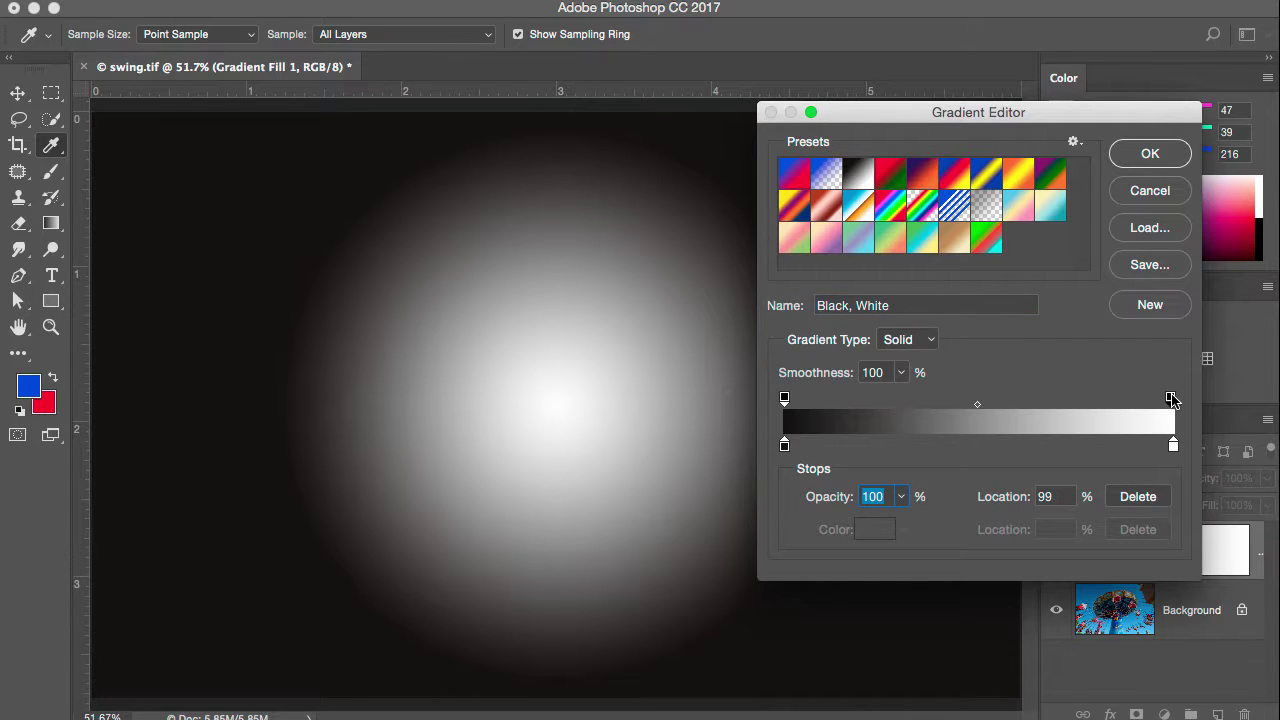
click(906, 498)
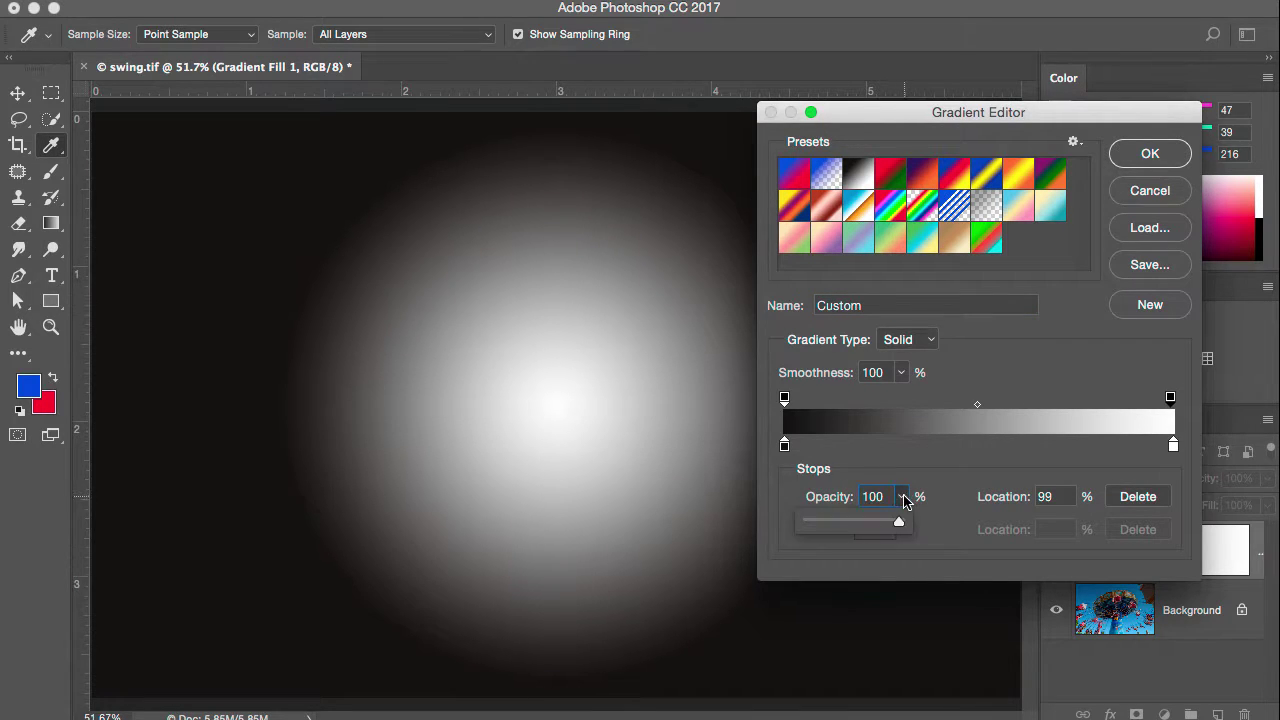
drag(900, 523, 800, 528)
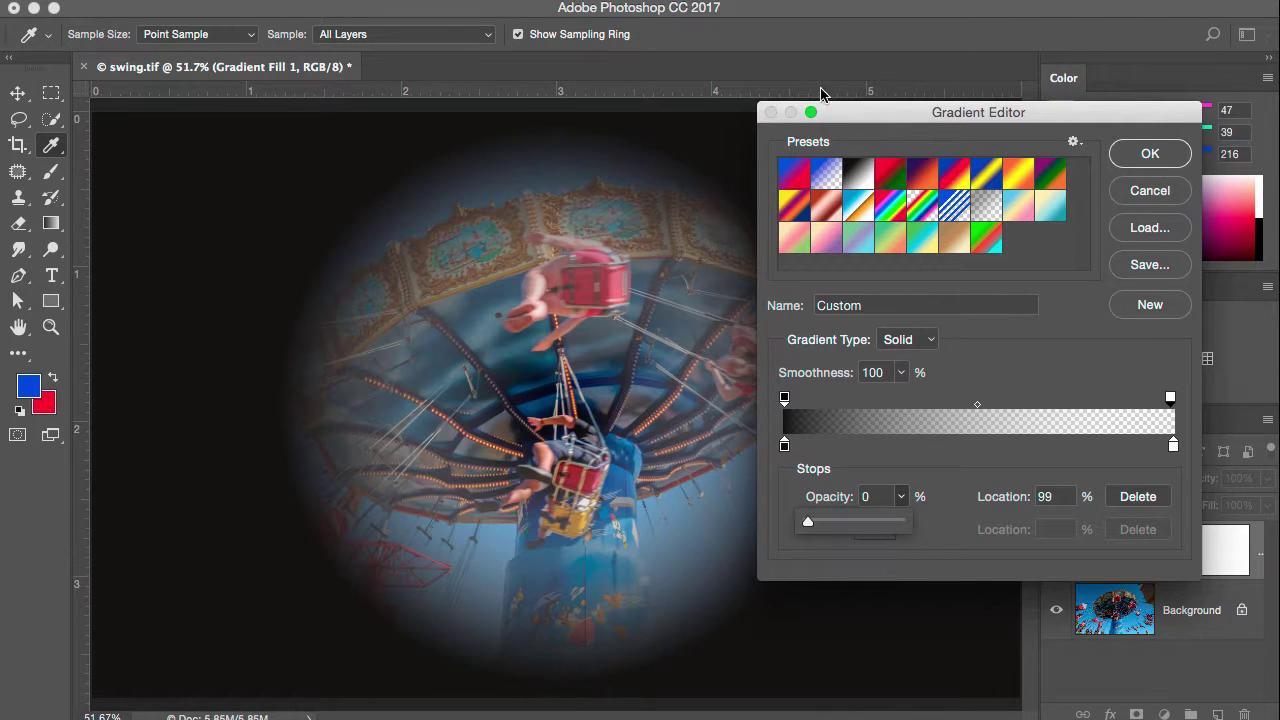
drag(858, 121, 877, 94)
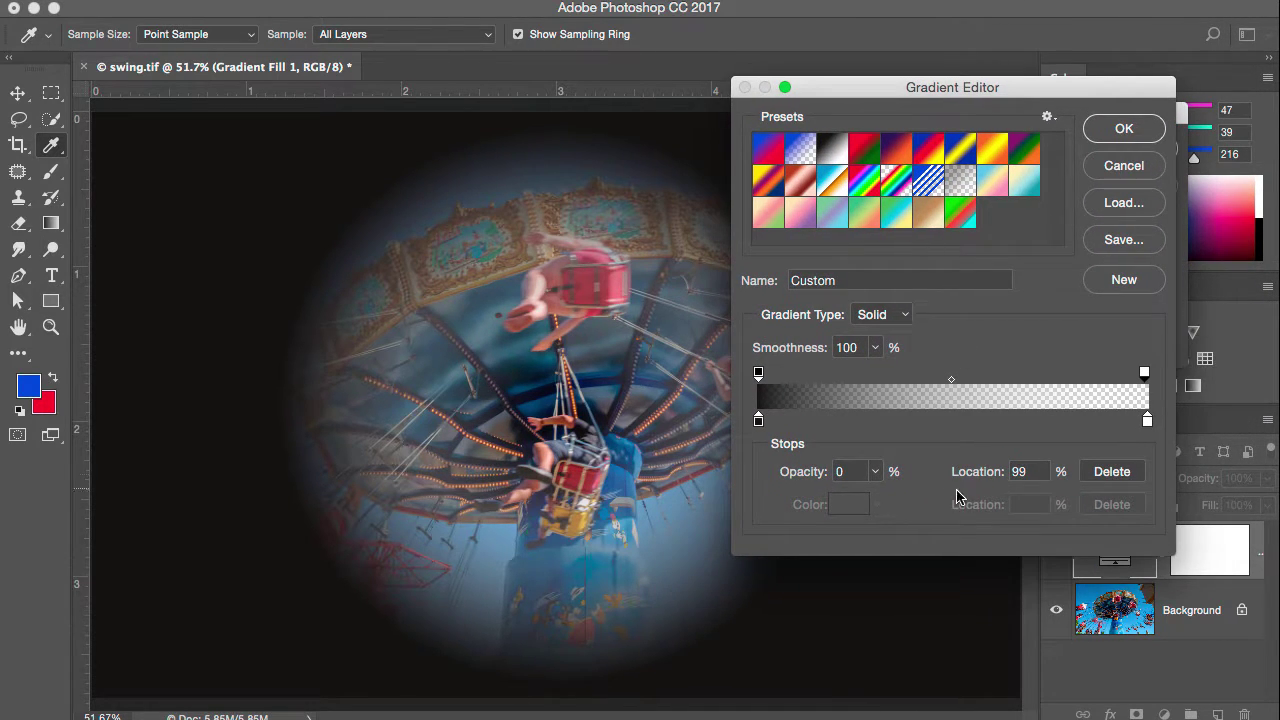
- Recolor the gradient's black color stop with a muted blue sampled from the ride's tower in the photo and accept the edited gradient
click(759, 420)
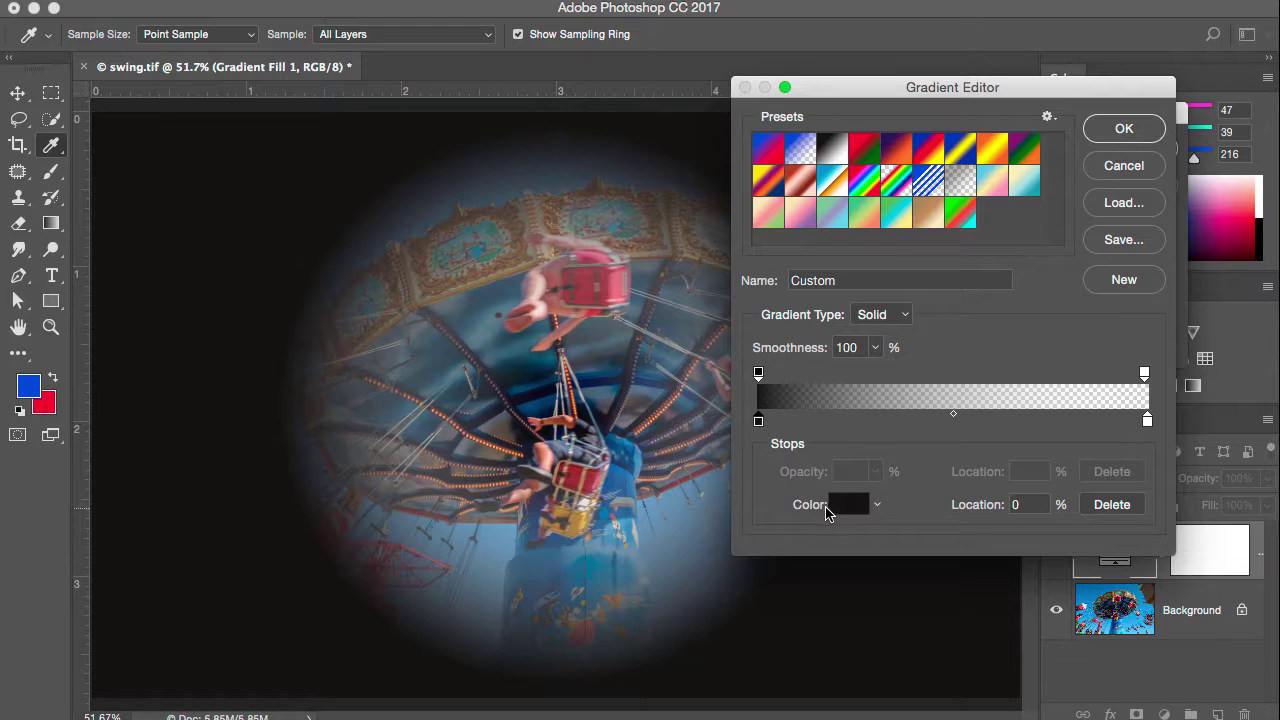
click(840, 506)
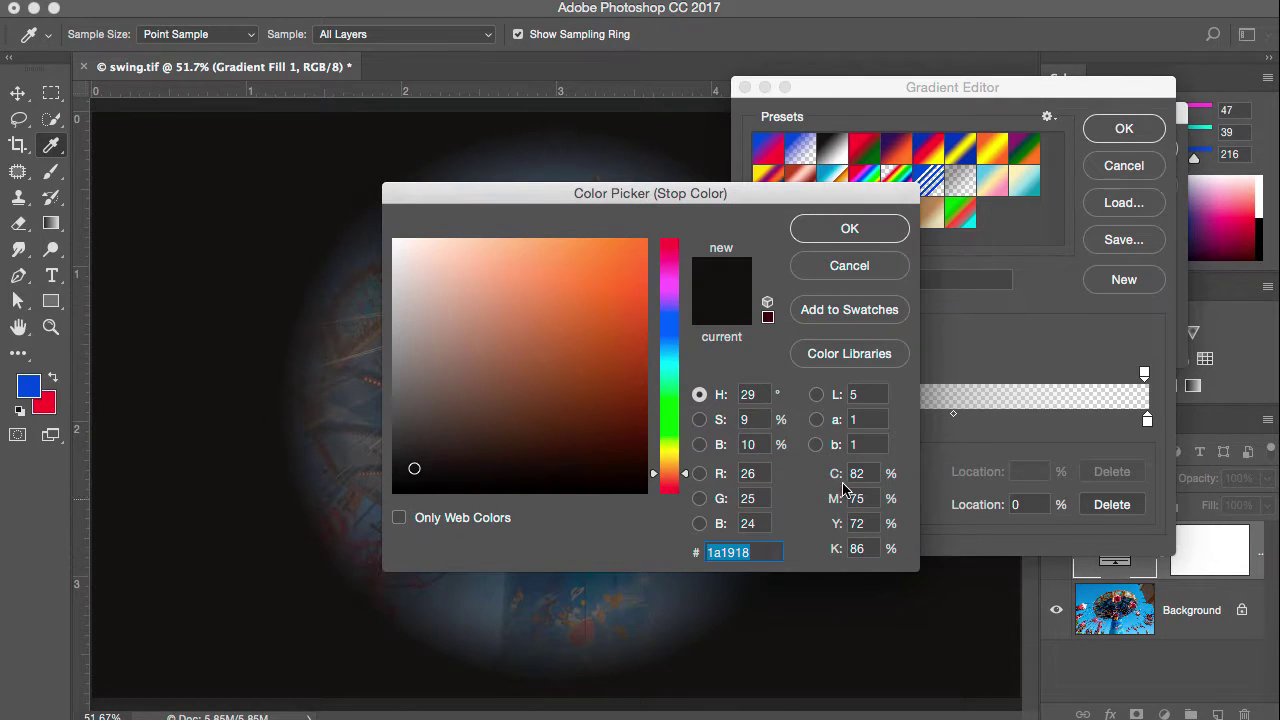
drag(549, 188, 713, 124)
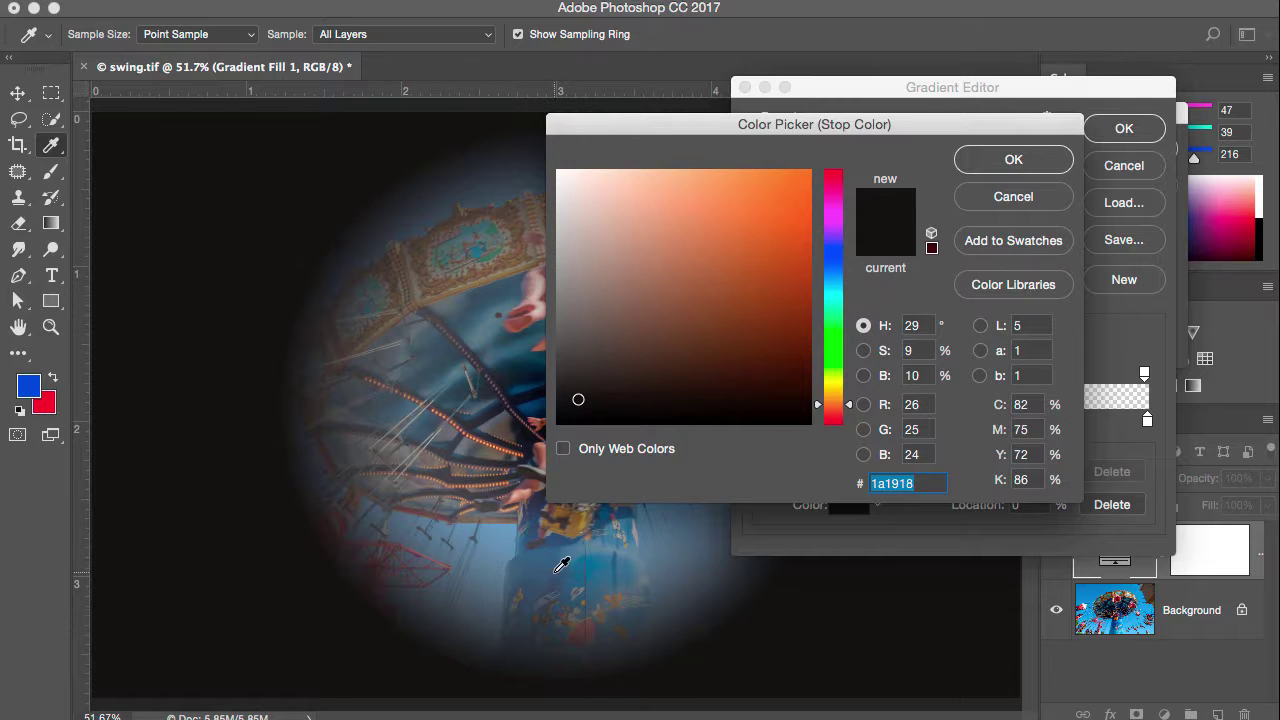
click(565, 530)
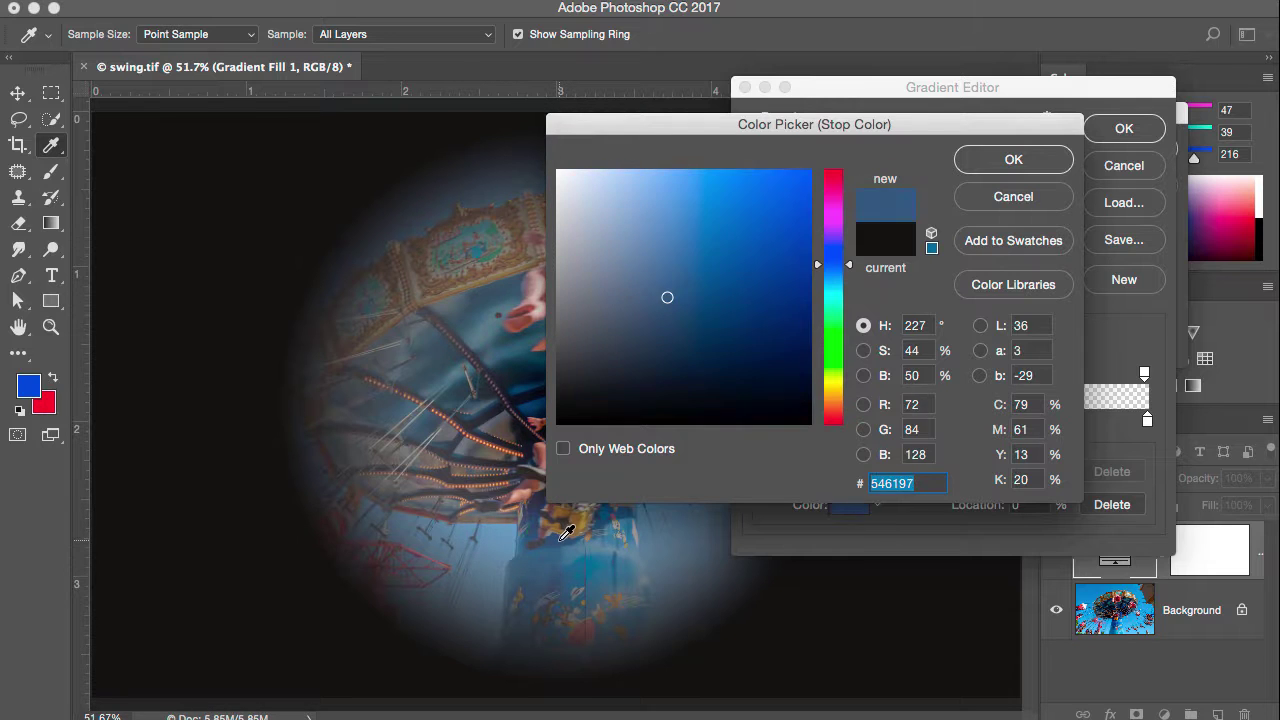
click(1010, 161)
drag(846, 92, 800, 140)
click(1080, 180)
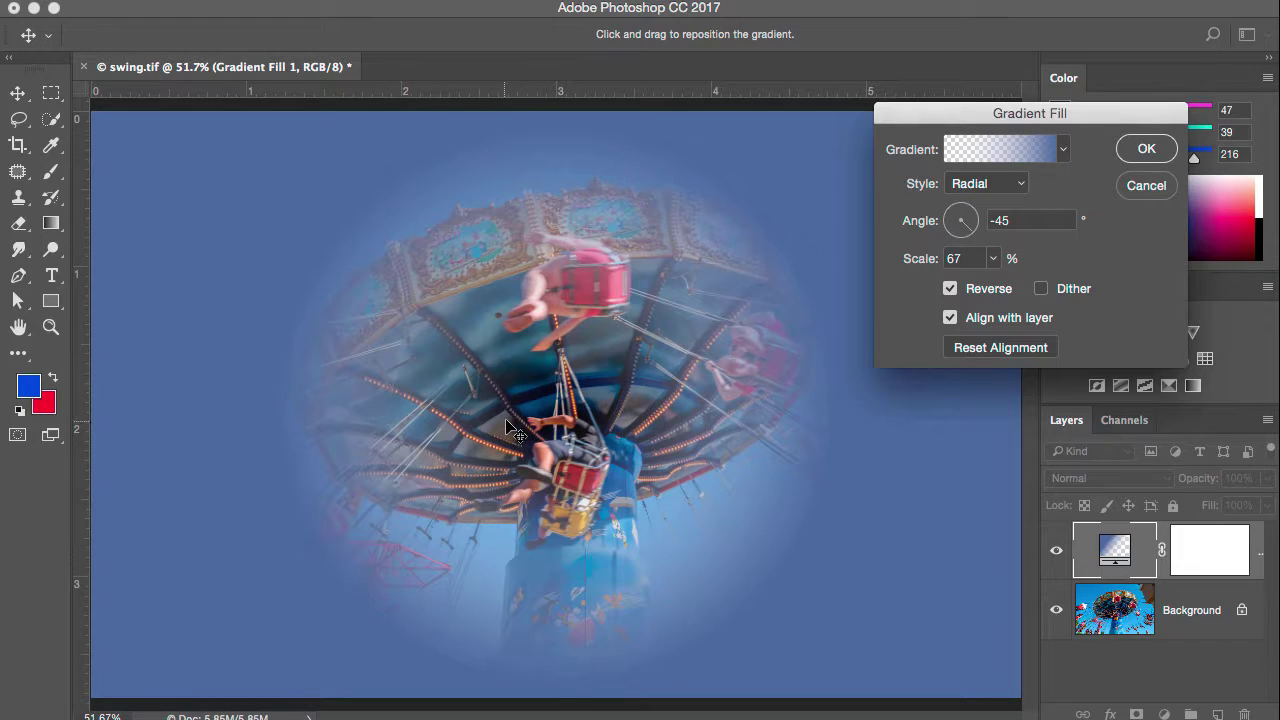
- Reopen the fill's gradient for editing, clear of the ride, and move the 0% opacity stop to location 28%
click(995, 152)
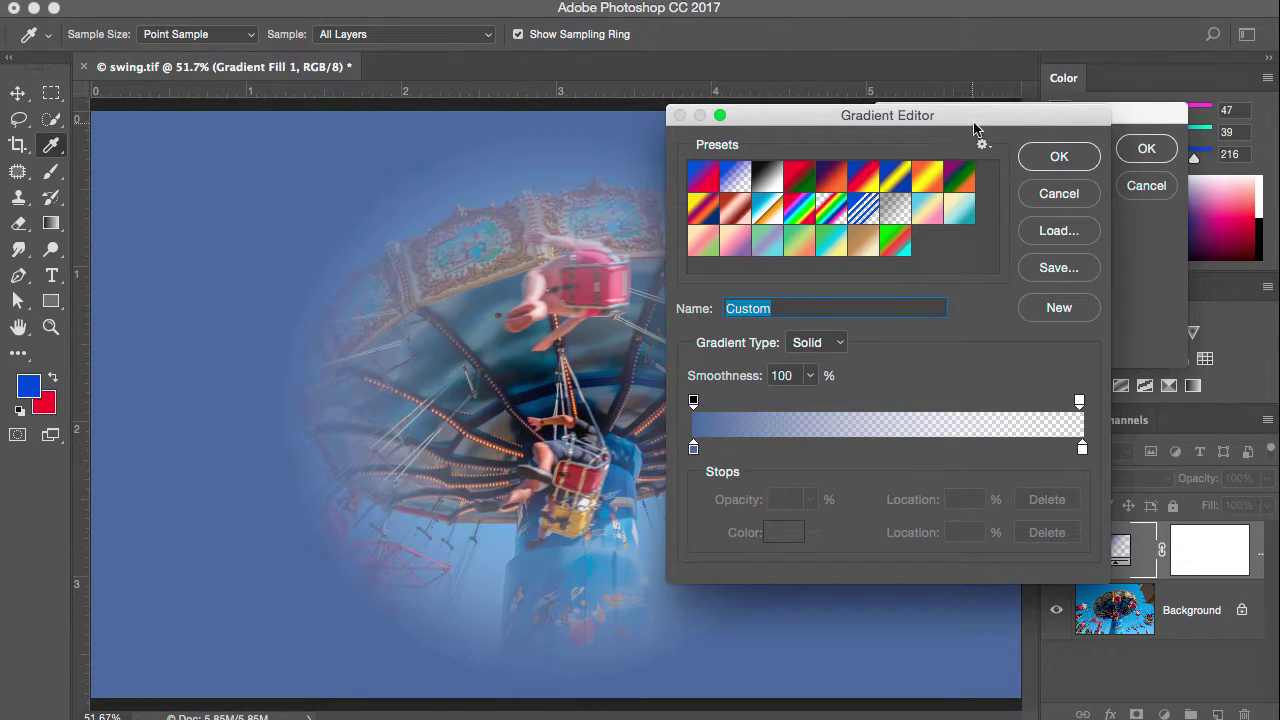
drag(972, 118, 1052, 113)
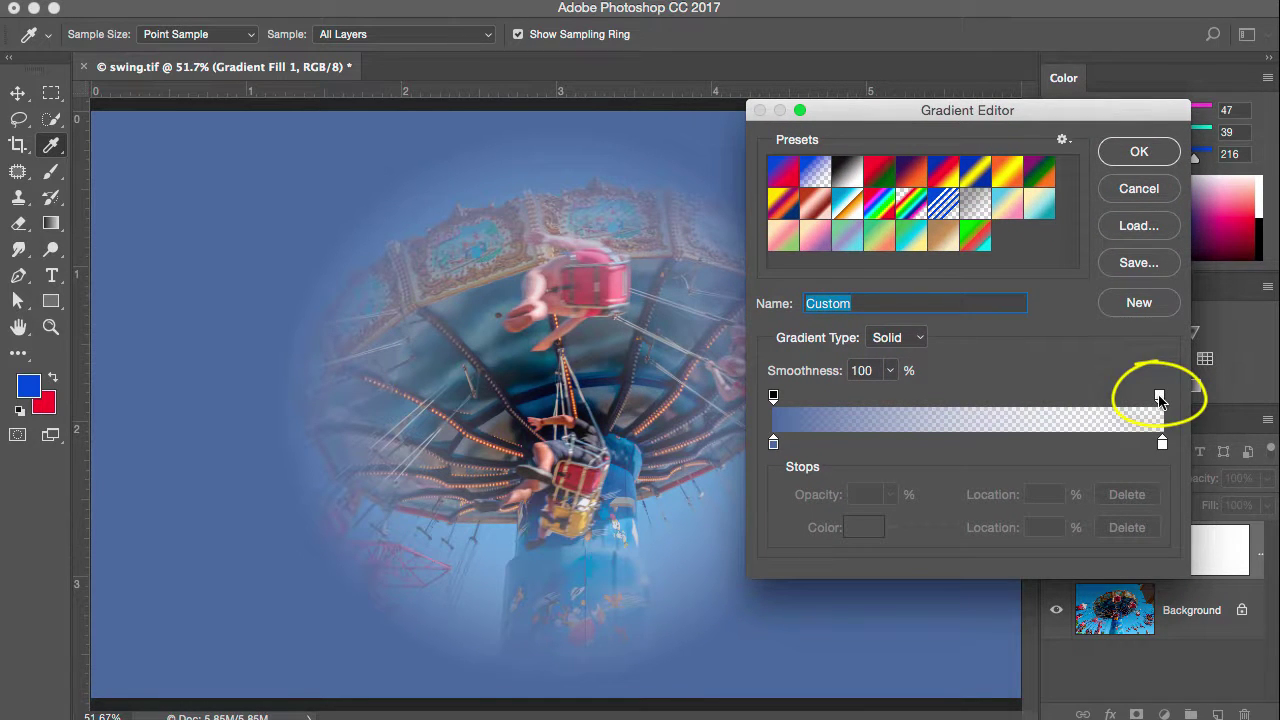
drag(1159, 397, 880, 398)
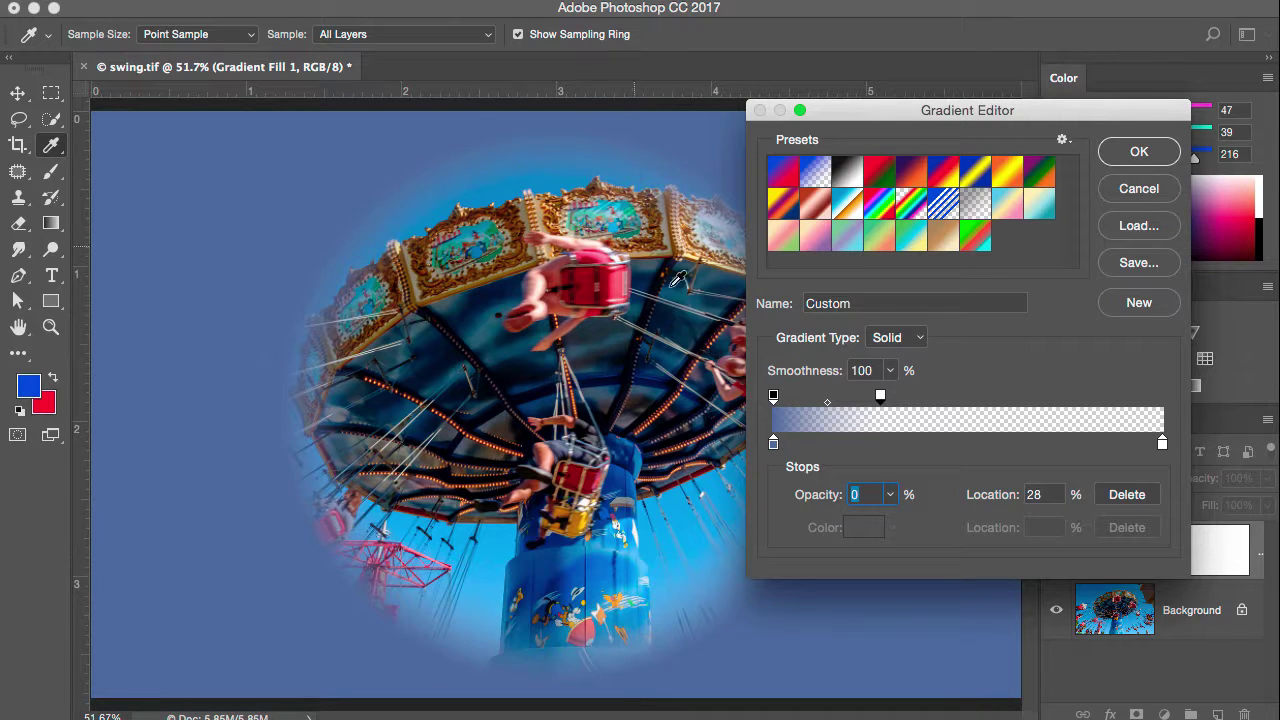
- Recolor the gradient's blue color stop with the bright sky blue sampled just above the carousel's canopy, and accept the gradient and the fill
click(774, 443)
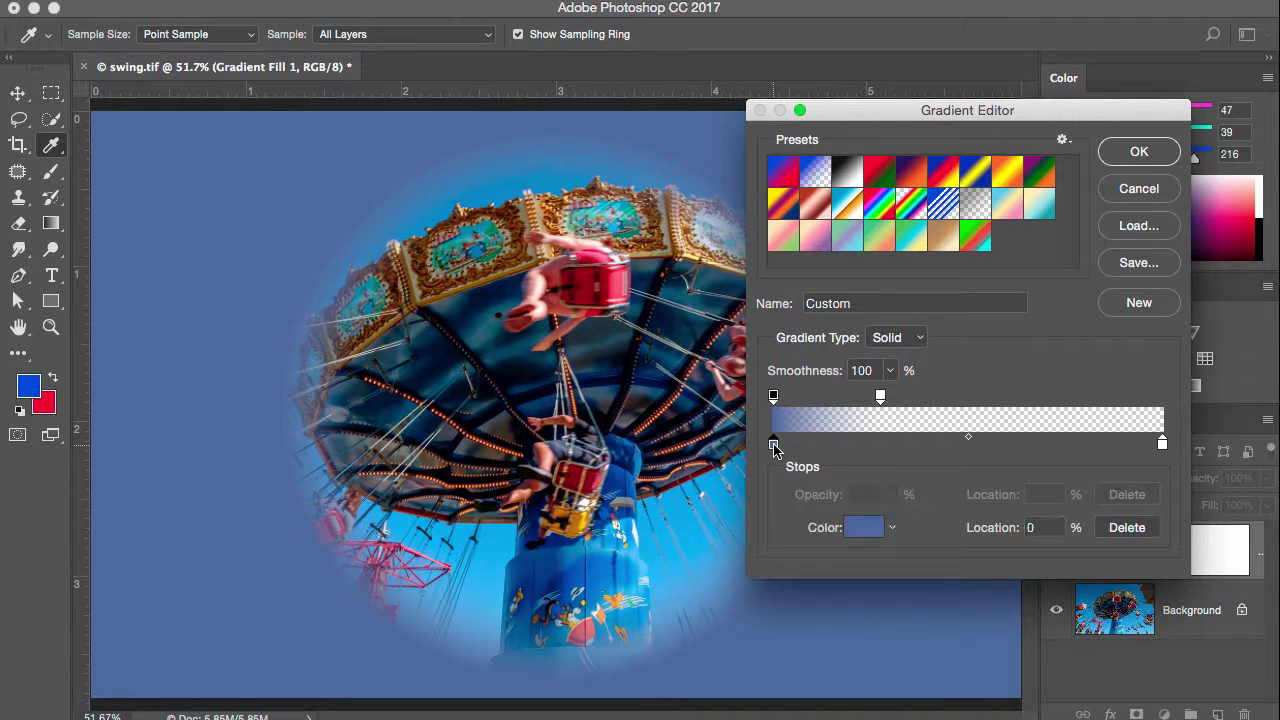
click(862, 533)
drag(720, 124, 835, 186)
click(550, 175)
click(550, 175)
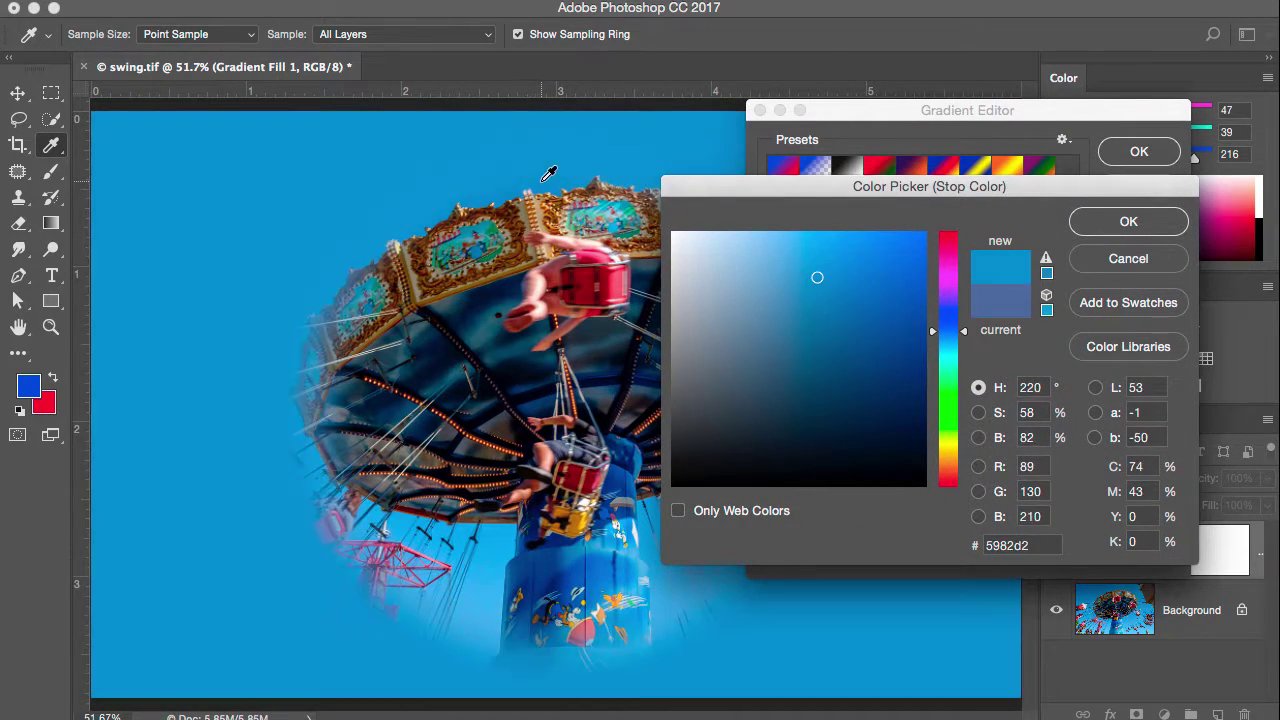
click(1122, 226)
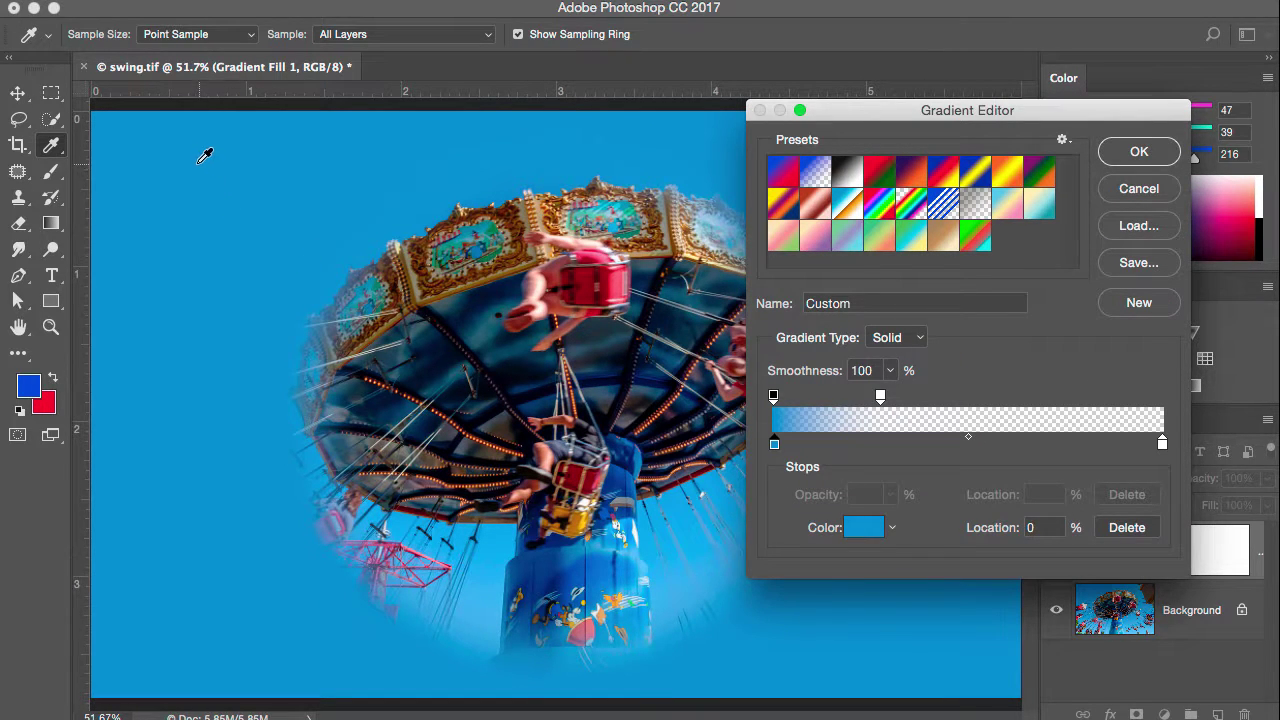
click(1148, 158)
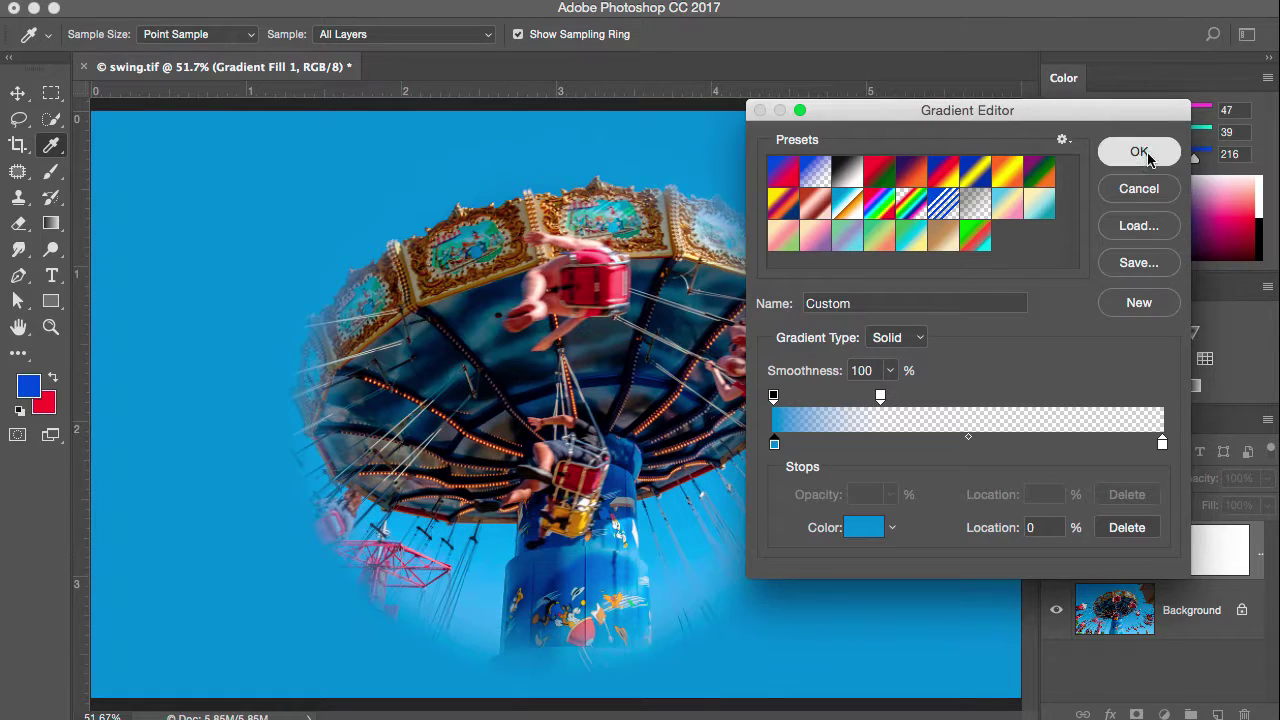
click(1148, 158)
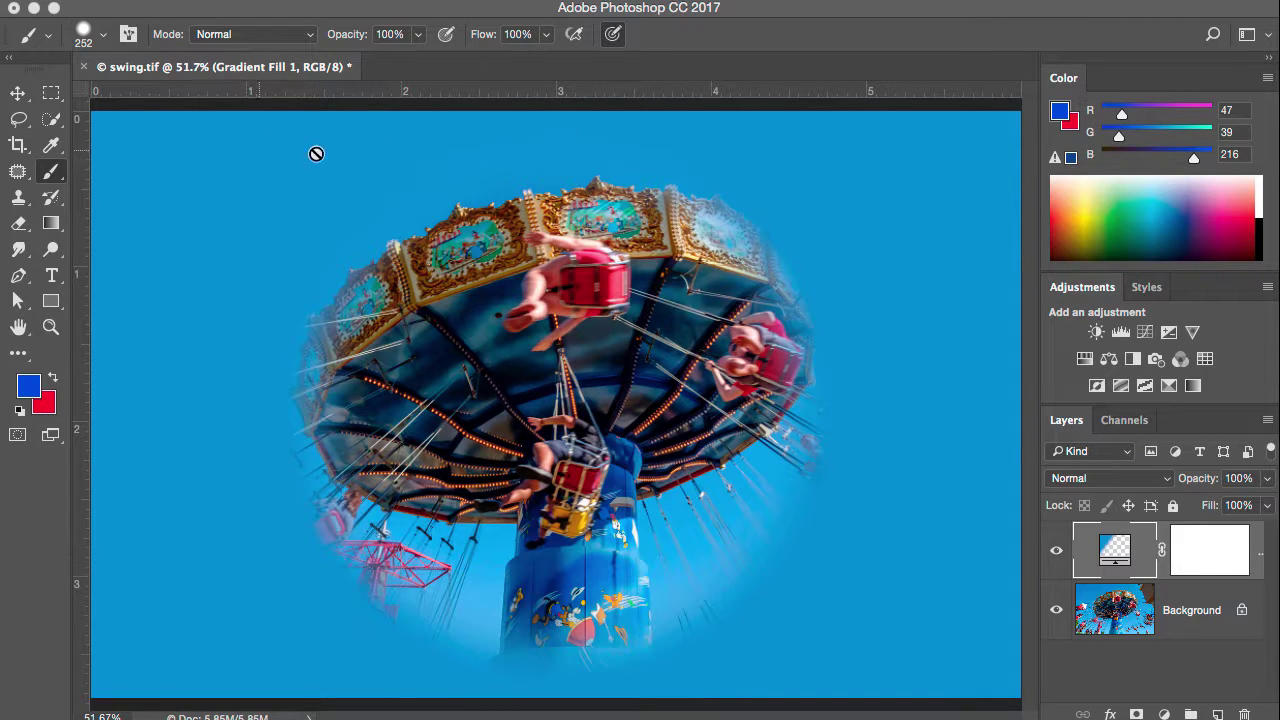
- Hide and show the gradient fill layer twice to compare the photo with and without the blue vignette
click(1056, 550)
click(1056, 552)
click(1057, 553)
click(1057, 553)
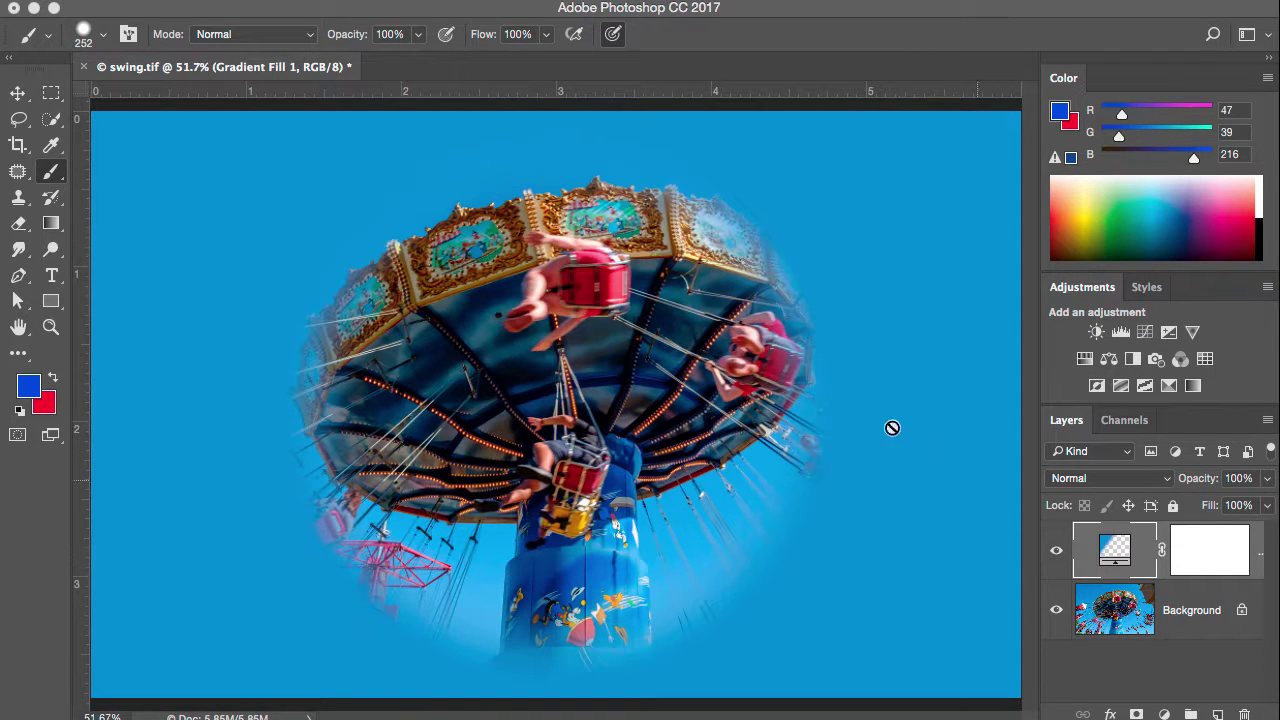